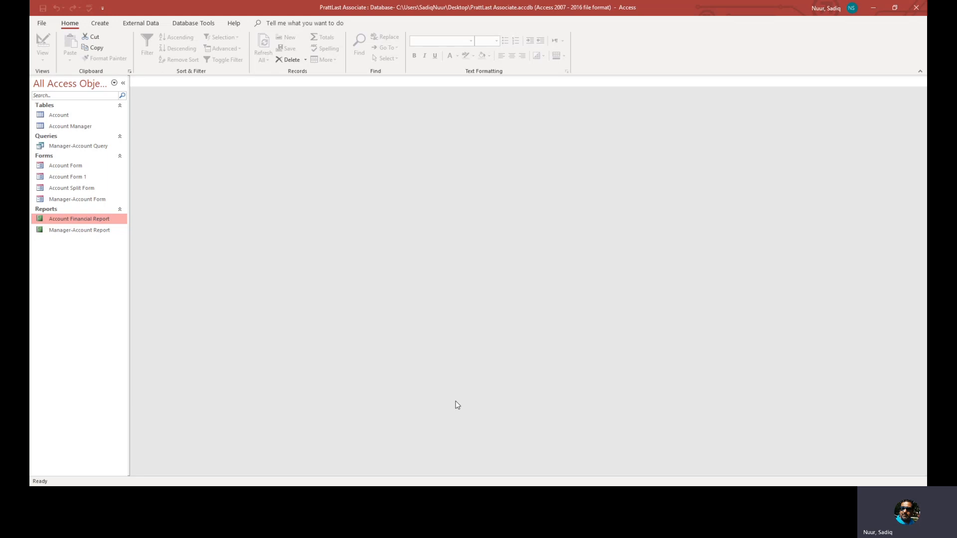
# Open the Account Financial Report and switch it to Layout View
pyautogui.doubleClick(82, 219)
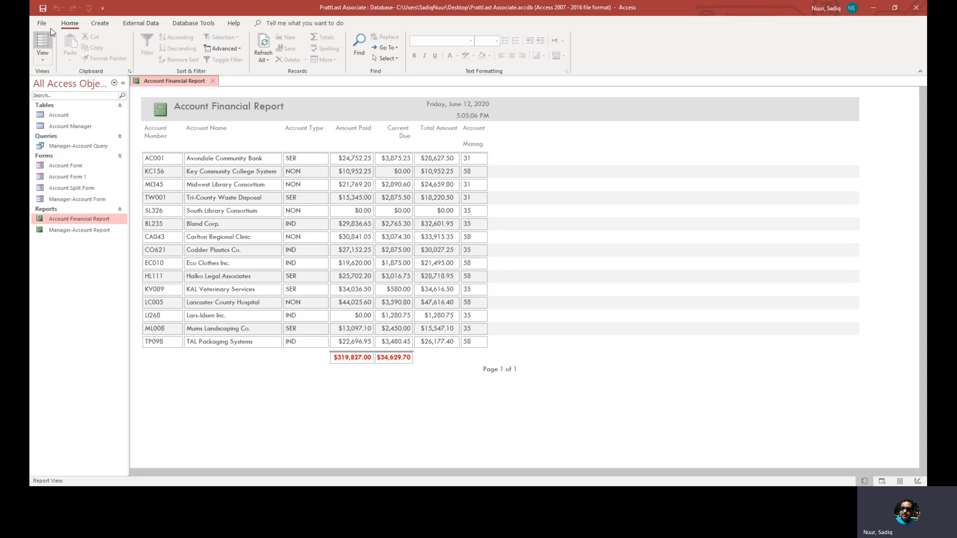
pyautogui.click(43, 61)
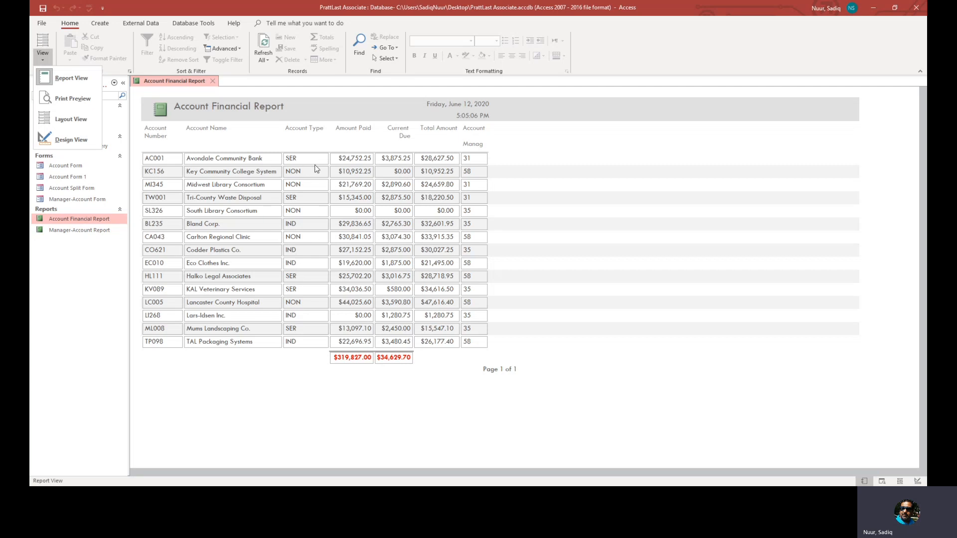
pyautogui.click(64, 121)
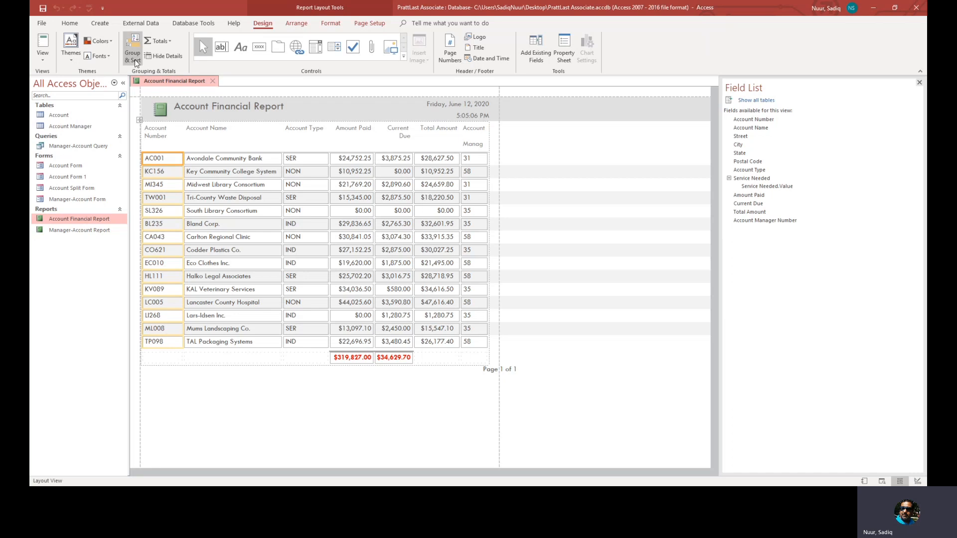
# Group the report on Account Type and sort the records within each group by Account Number, both with A on top
pyautogui.click(134, 41)
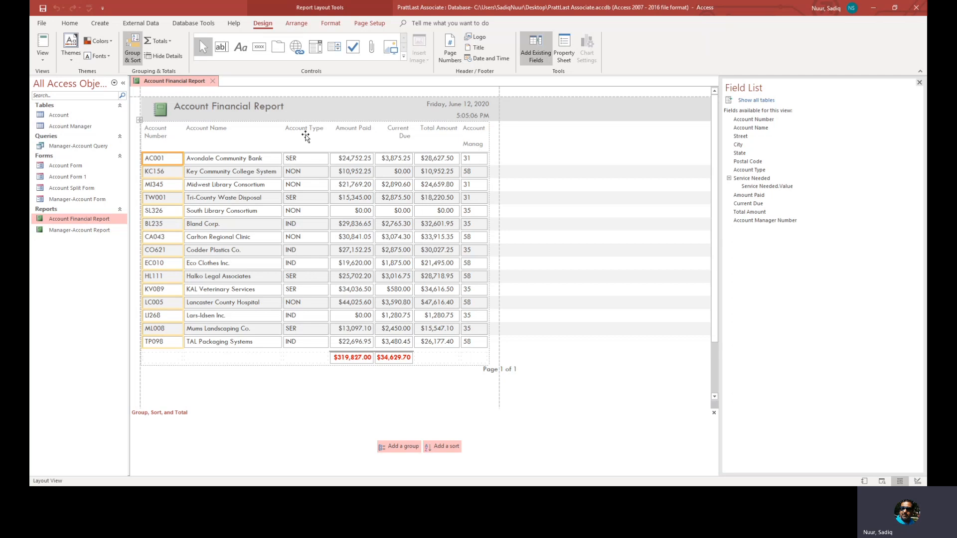
pyautogui.click(397, 450)
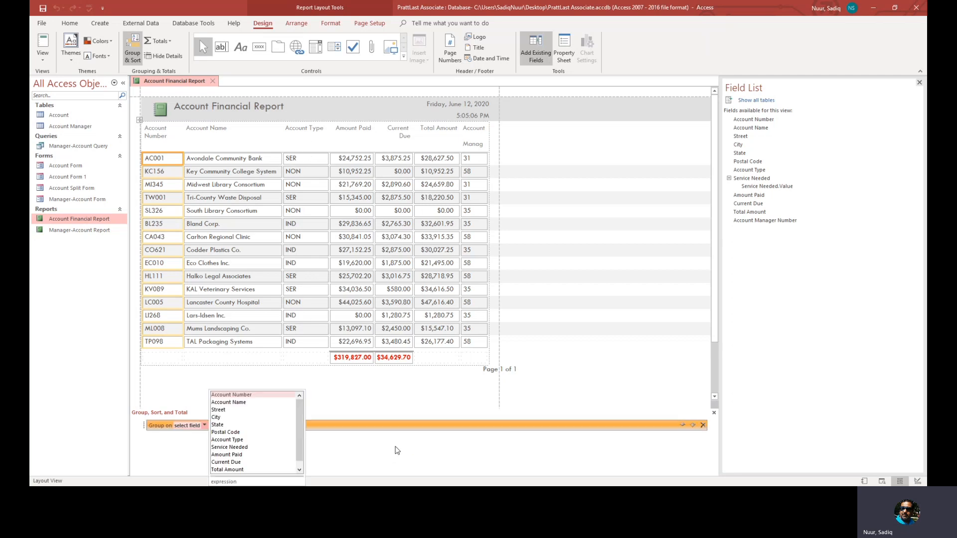
pyautogui.click(227, 440)
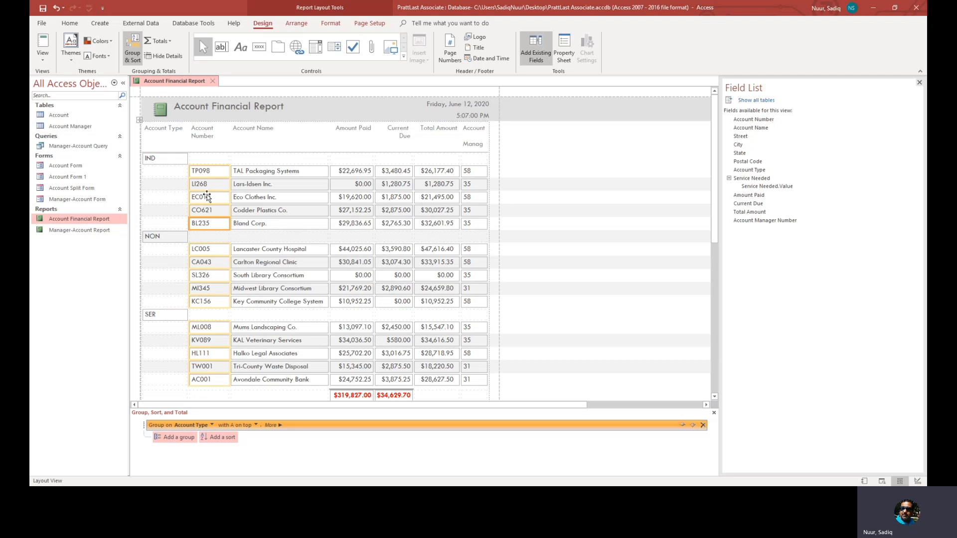
pyautogui.click(215, 439)
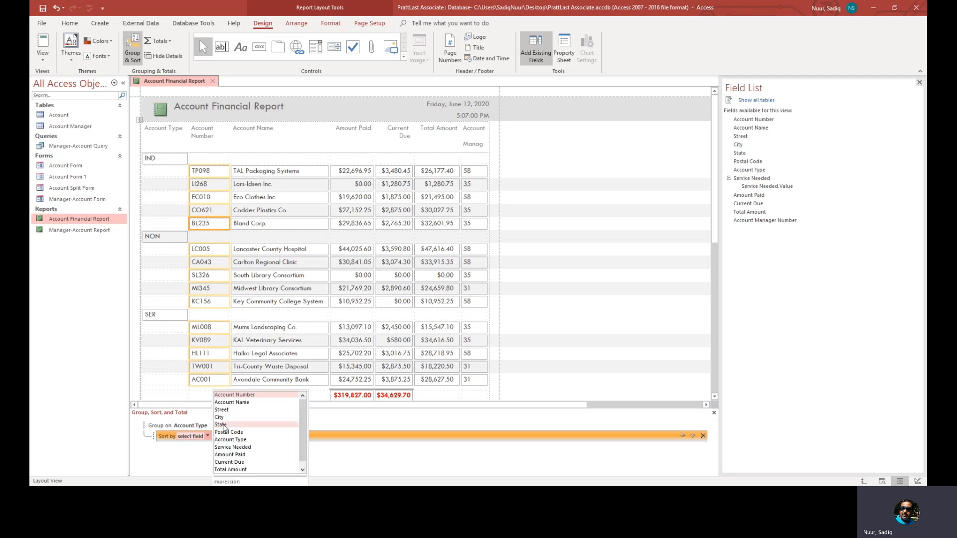
pyautogui.click(237, 395)
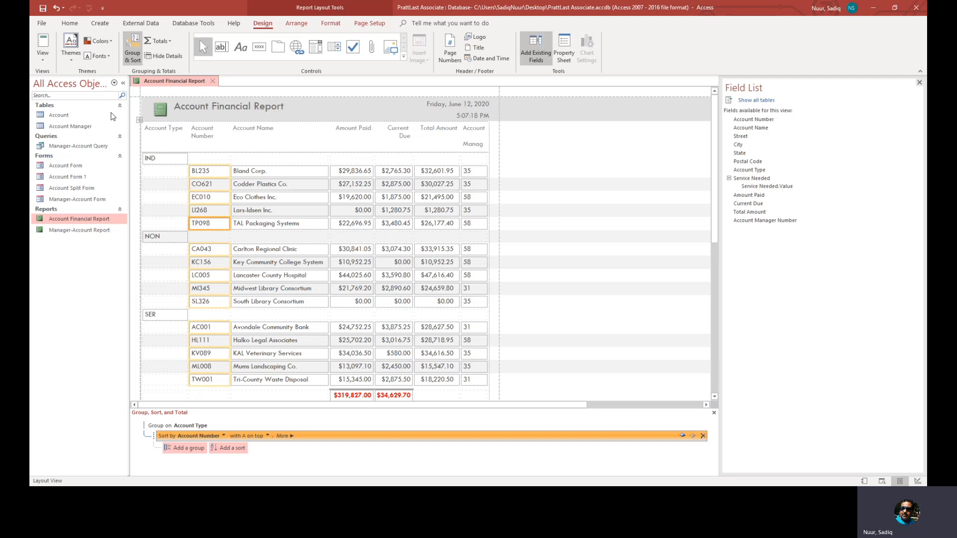
# Check the grouped report in Report View, then return it to Layout View
pyautogui.click(35, 50)
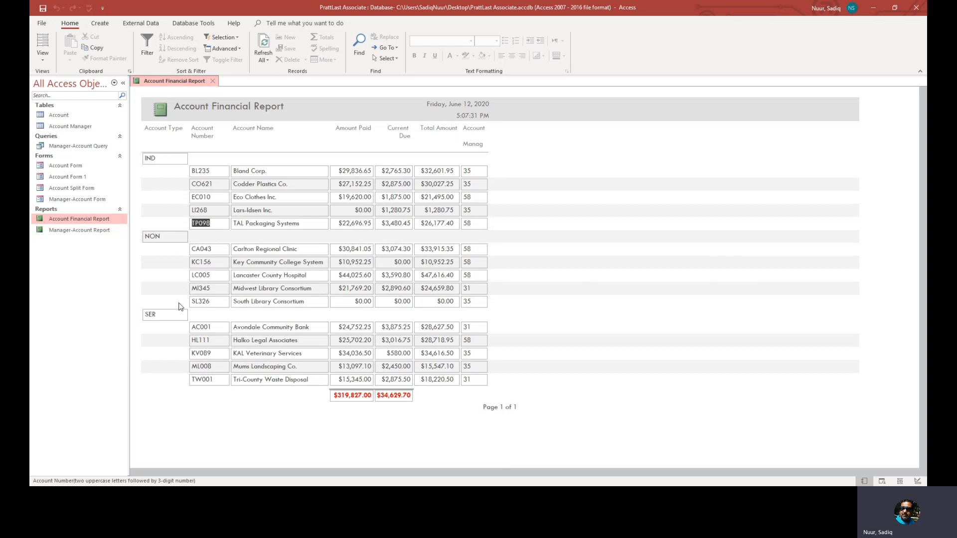
pyautogui.click(46, 60)
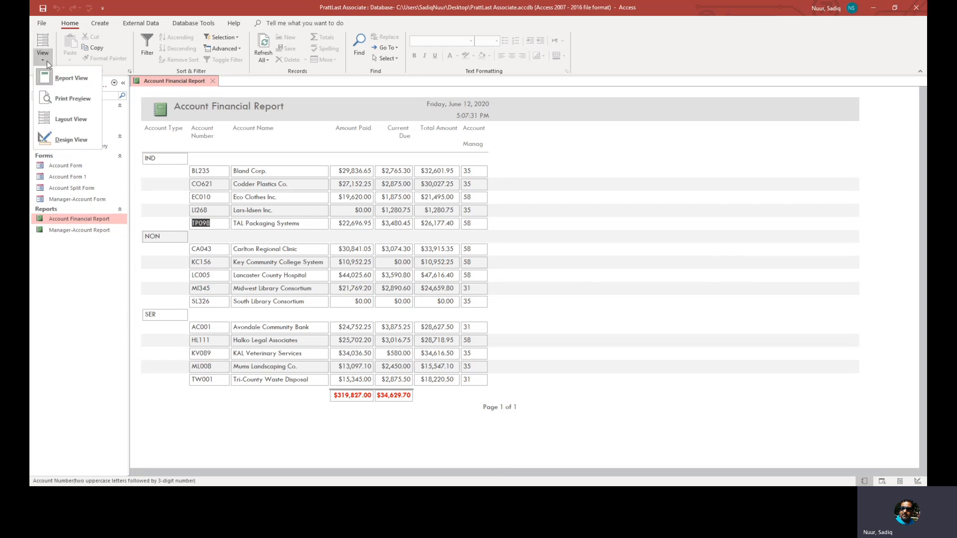
pyautogui.click(67, 120)
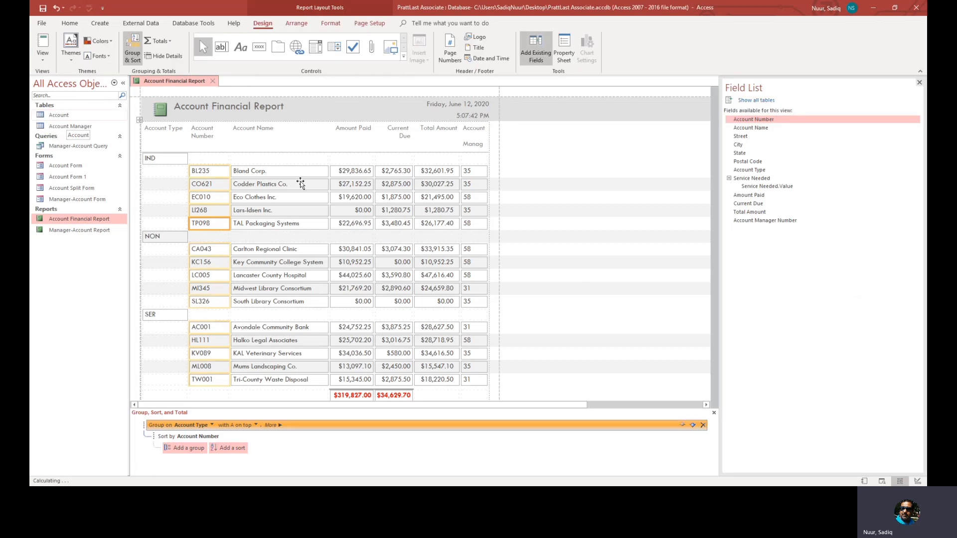
# Narrow the Account Name column slightly and widen the Account Manager Number column so its full heading fits
pyautogui.click(296, 136)
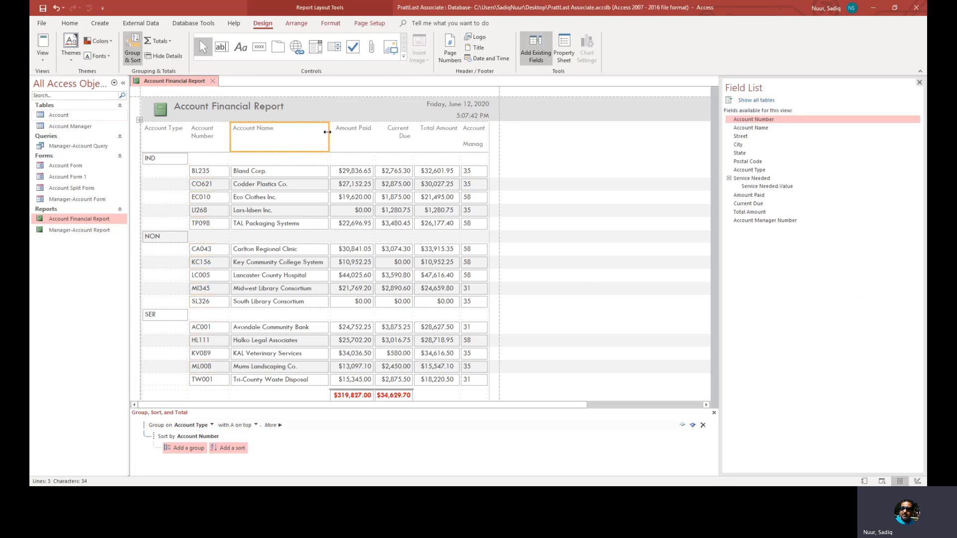
pyautogui.moveTo(327, 132); pyautogui.dragTo(324, 132)
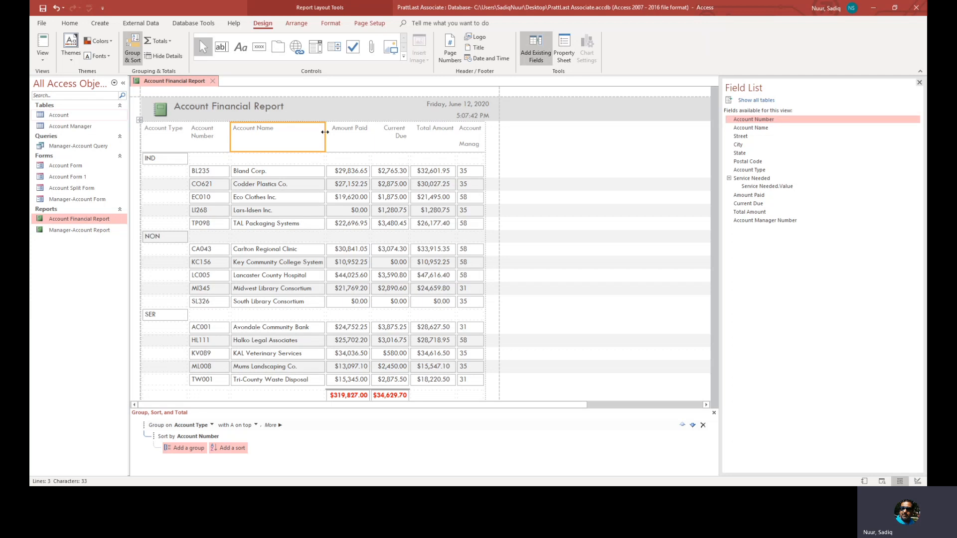
pyautogui.click(439, 136)
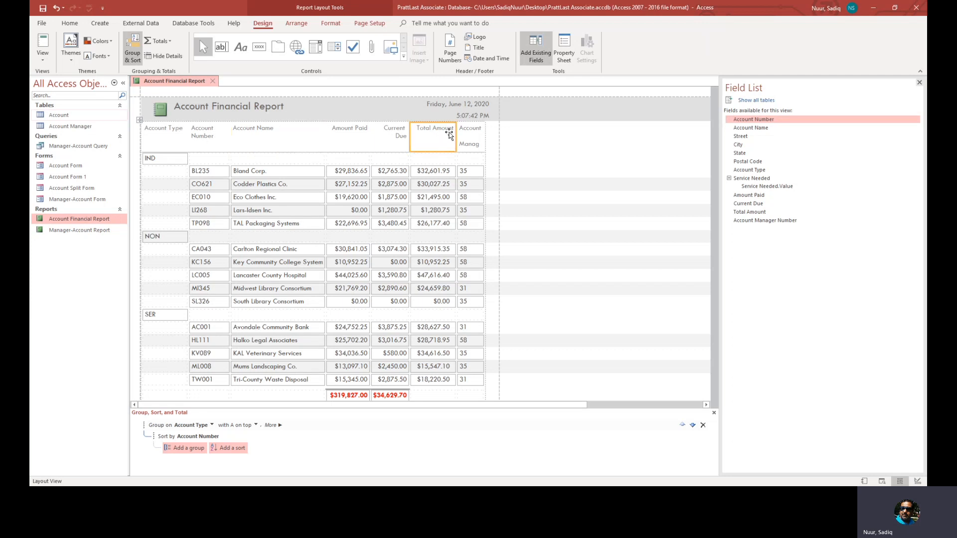
pyautogui.click(397, 132)
pyautogui.moveTo(410, 131); pyautogui.dragTo(409, 135)
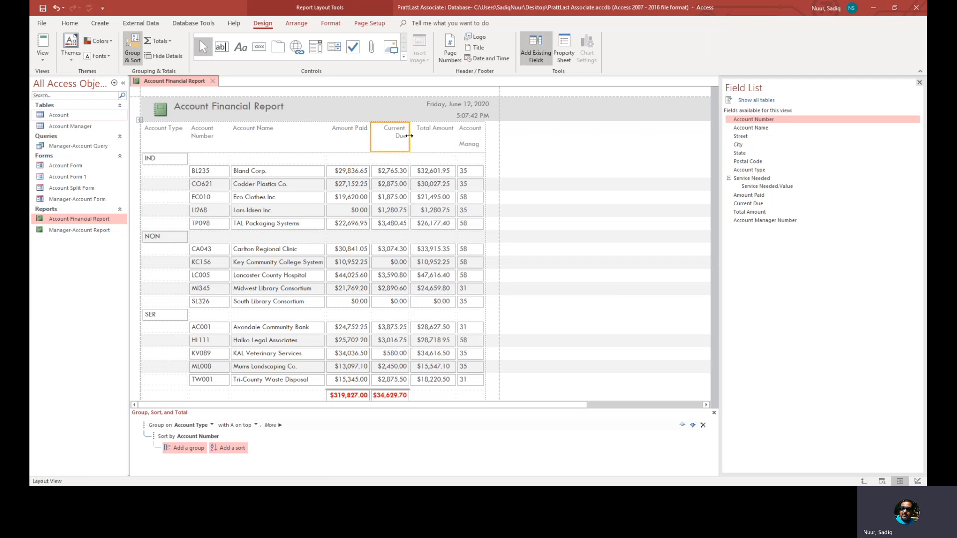
pyautogui.click(477, 142)
pyautogui.moveTo(484, 136); pyautogui.dragTo(489, 136)
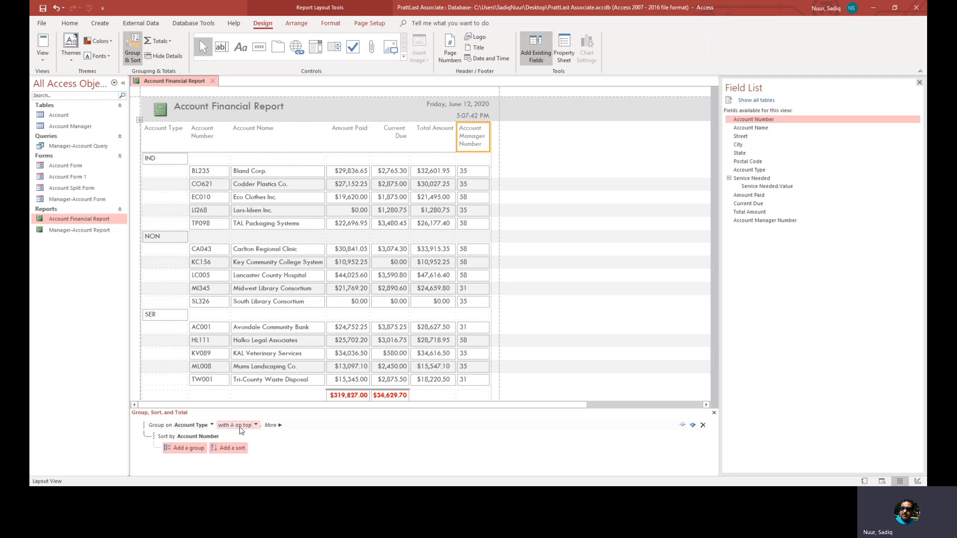
# Expand the Account Type group's additional options and examine the choices for its grouping interval
pyautogui.click(279, 426)
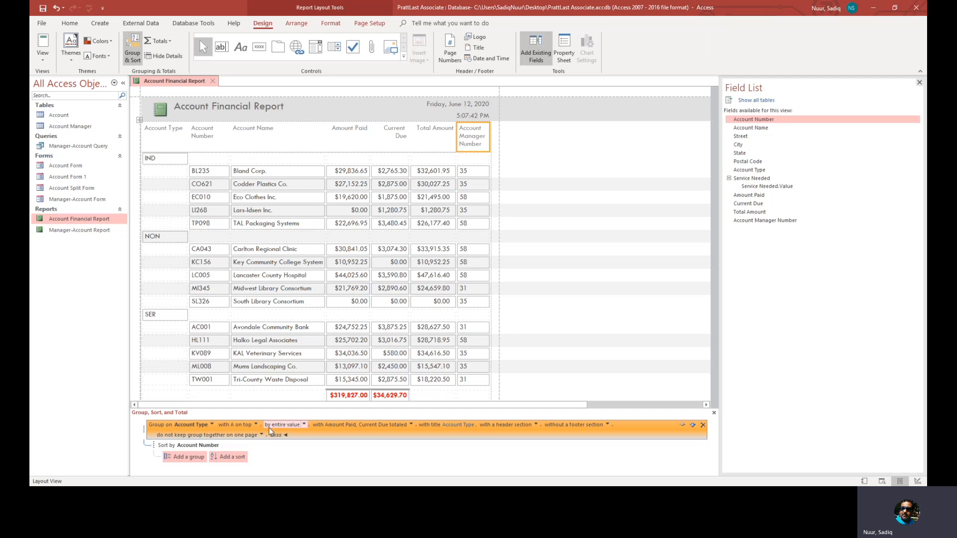
pyautogui.click(303, 425)
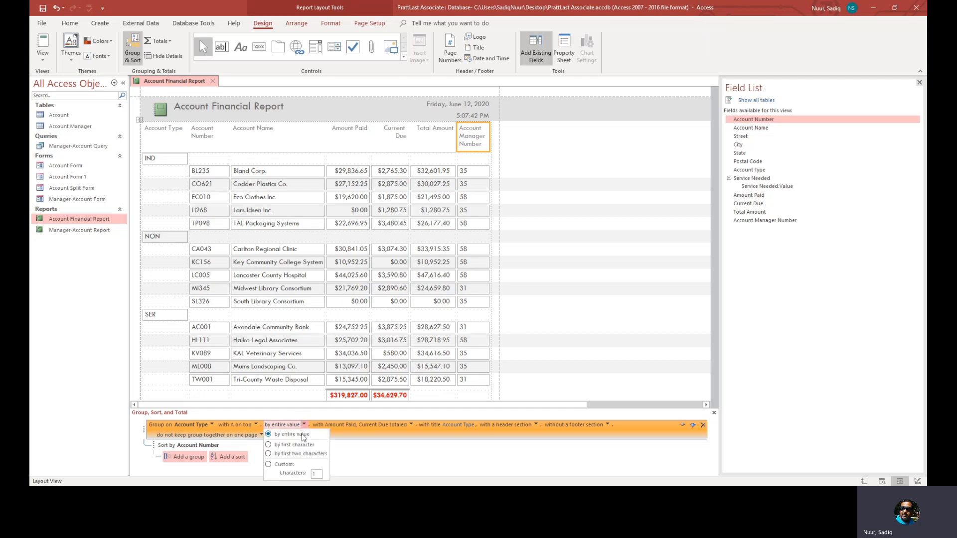
pyautogui.click(350, 452)
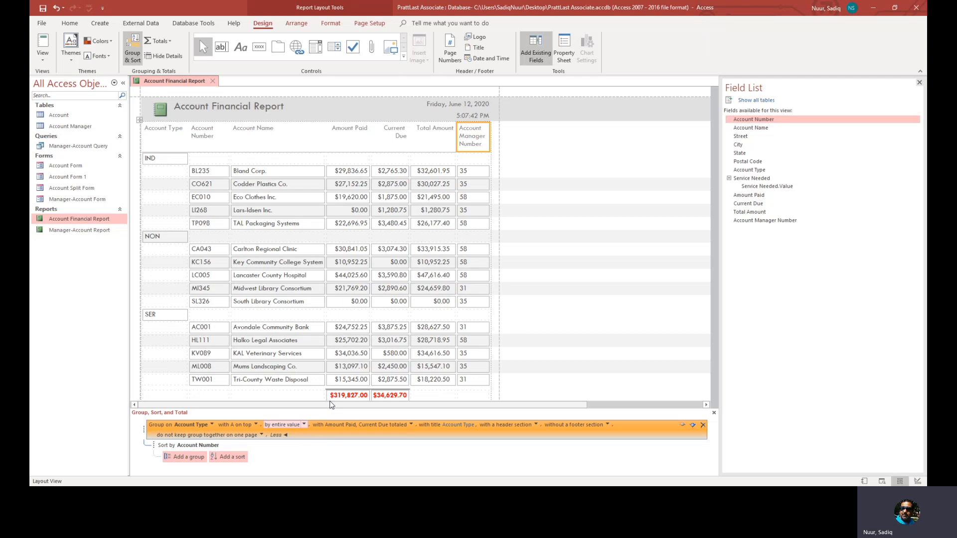
# Add a Sum total to the Amount Paid column and make the group subtotal box tall enough to show its value
pyautogui.click(343, 130)
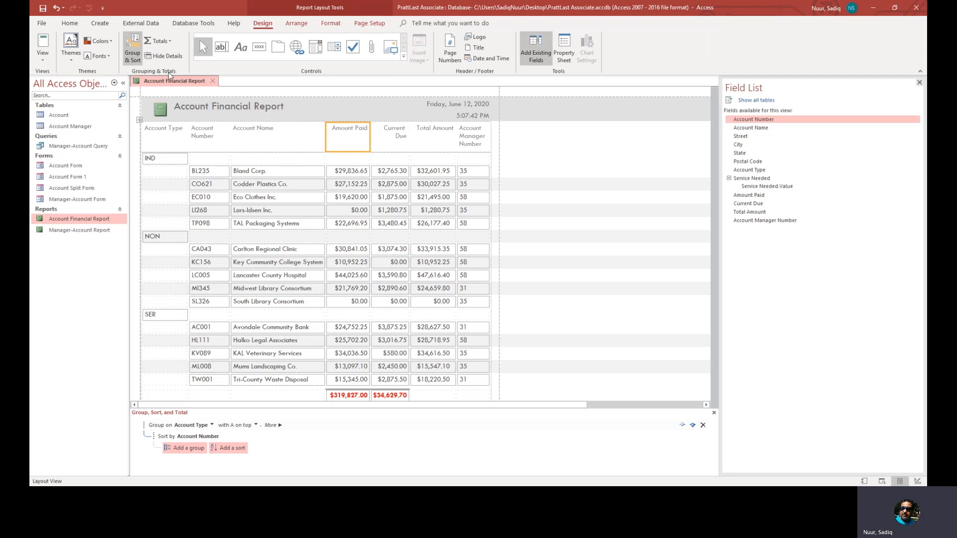
pyautogui.click(158, 42)
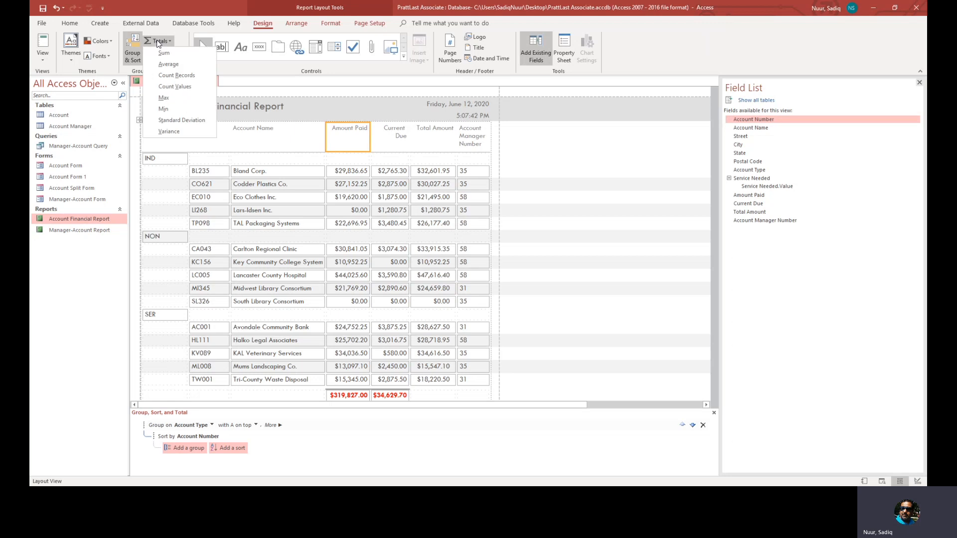
pyautogui.click(159, 53)
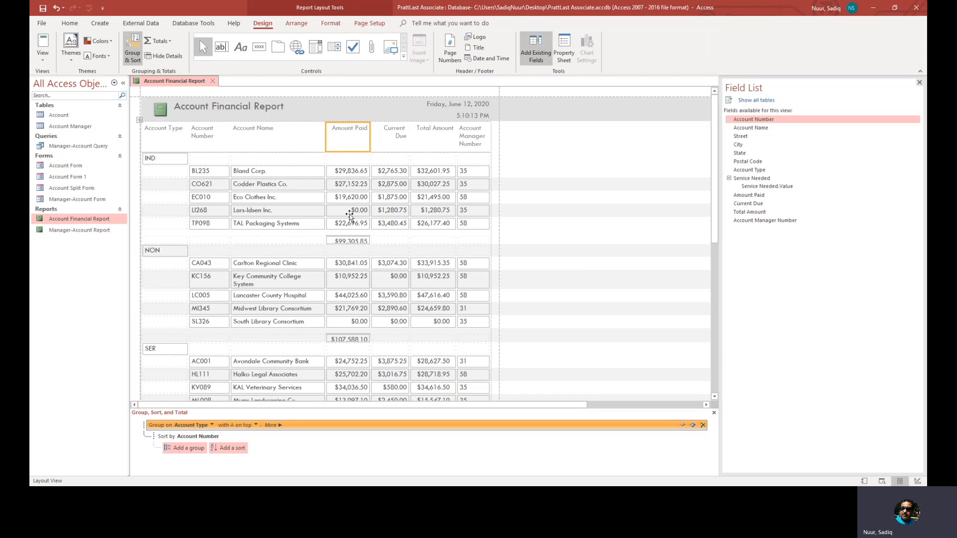
pyautogui.click(347, 241)
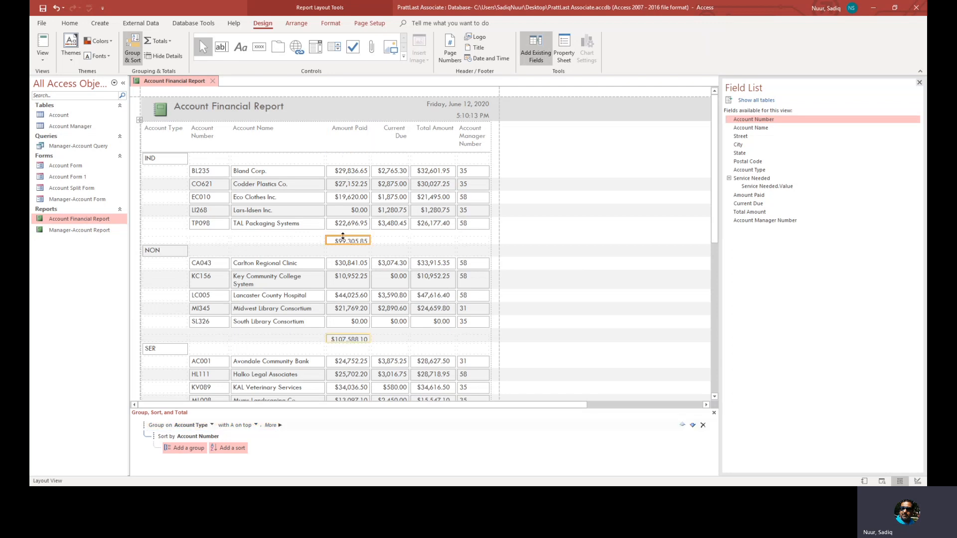
pyautogui.moveTo(343, 236); pyautogui.dragTo(343, 235)
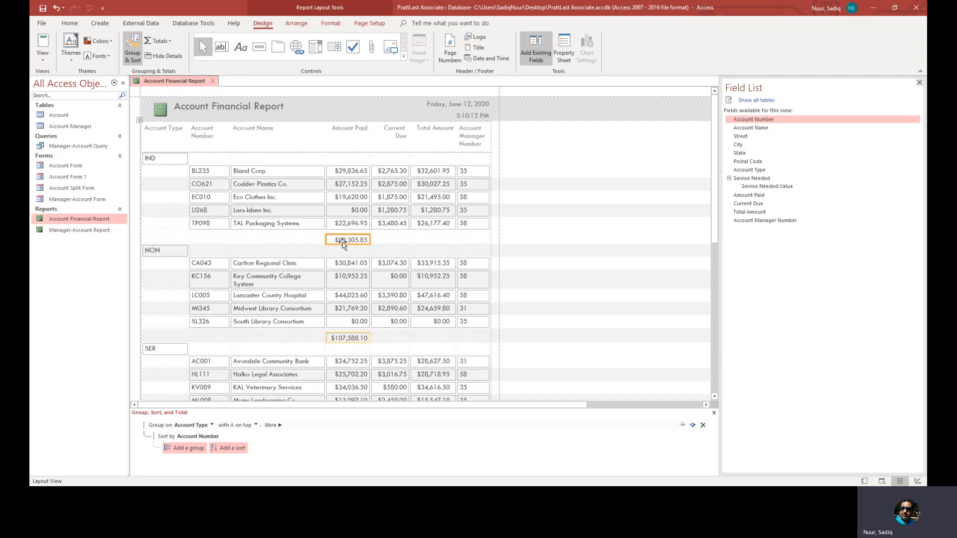
# Add Sum totals to the Current Due and Total Amount columns
pyautogui.click(399, 135)
pyautogui.click(161, 45)
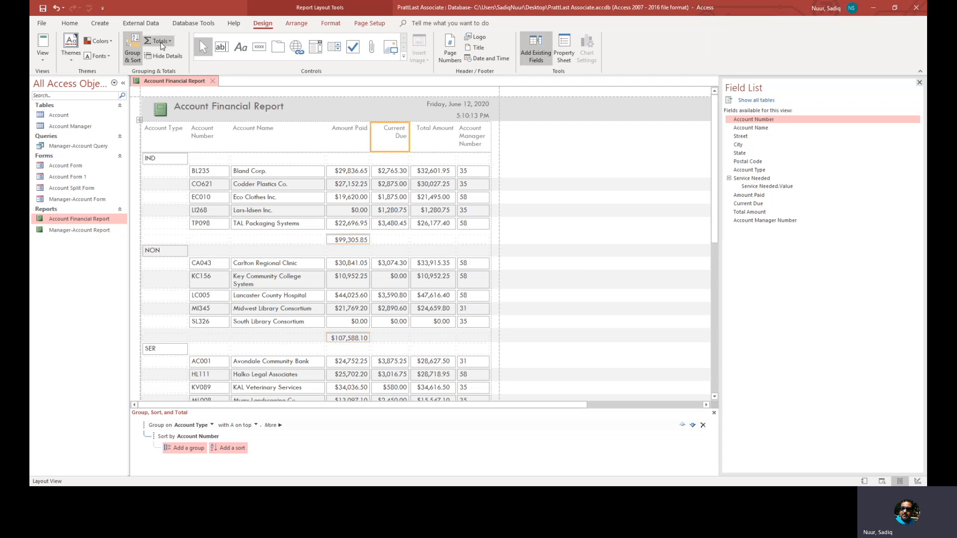
pyautogui.click(163, 53)
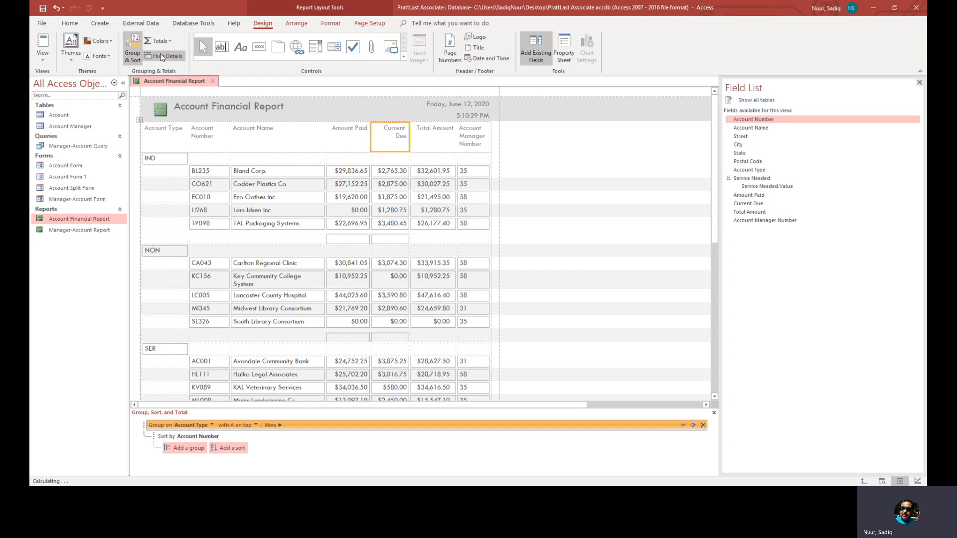
pyautogui.click(437, 129)
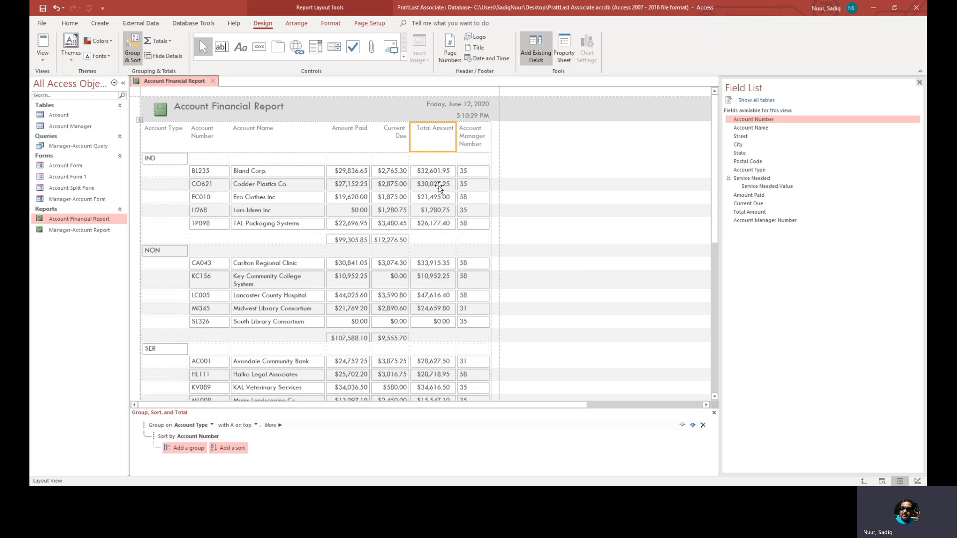
pyautogui.click(161, 41)
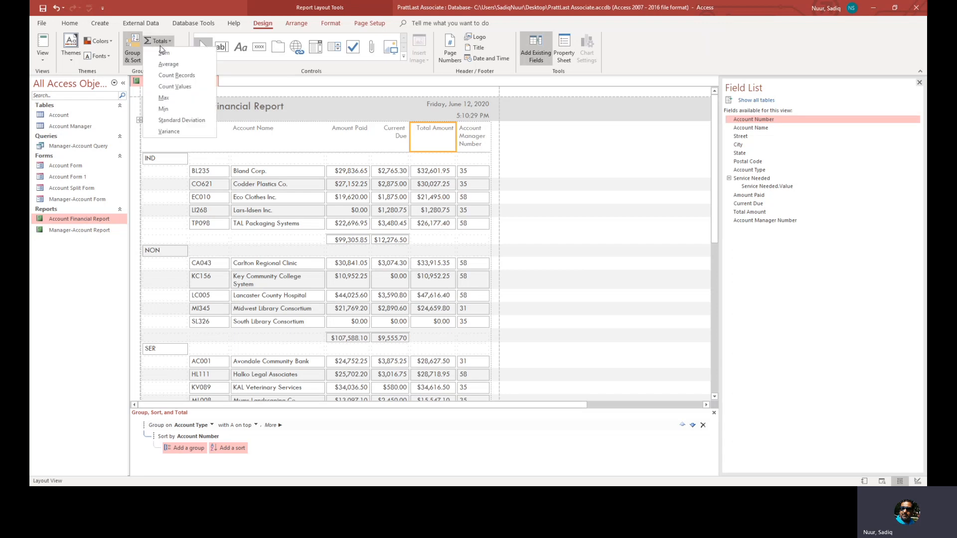
pyautogui.click(161, 53)
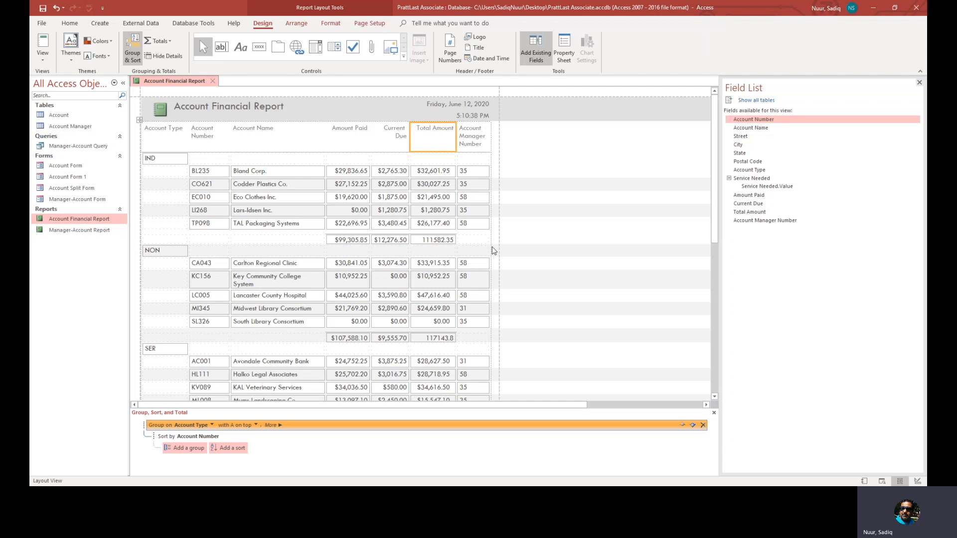
# Set the format of the Total Amount group subtotal to Currency and close its property sheet
pyautogui.click(430, 241)
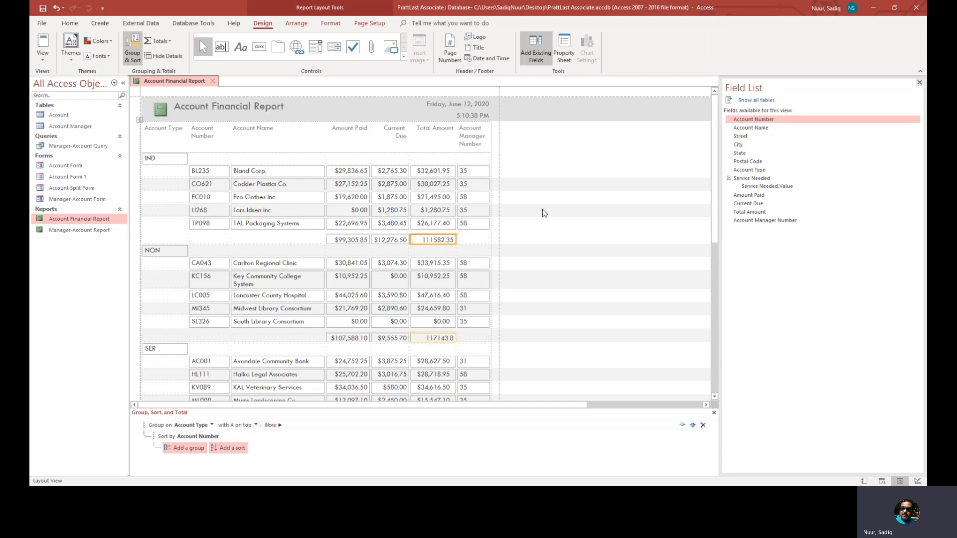
pyautogui.click(565, 46)
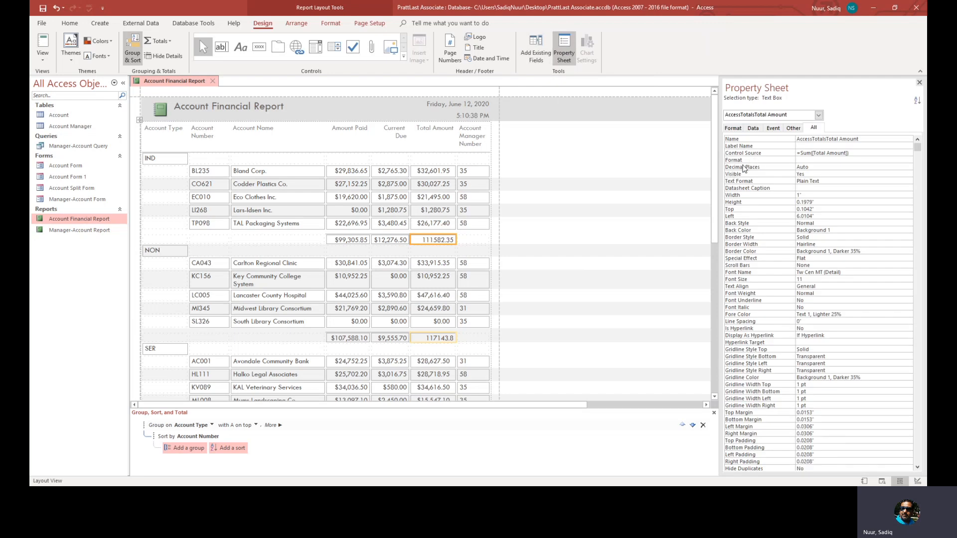
pyautogui.click(822, 160)
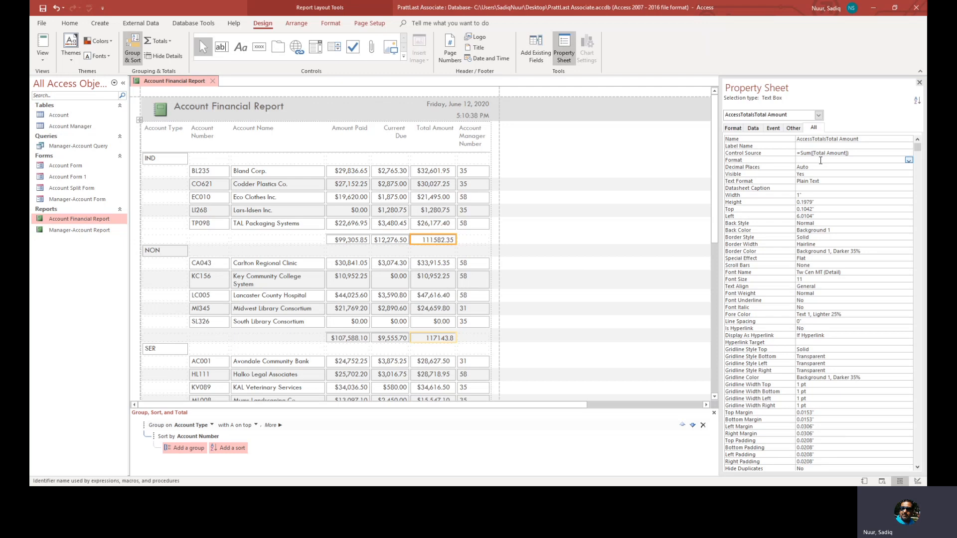
pyautogui.click(908, 160)
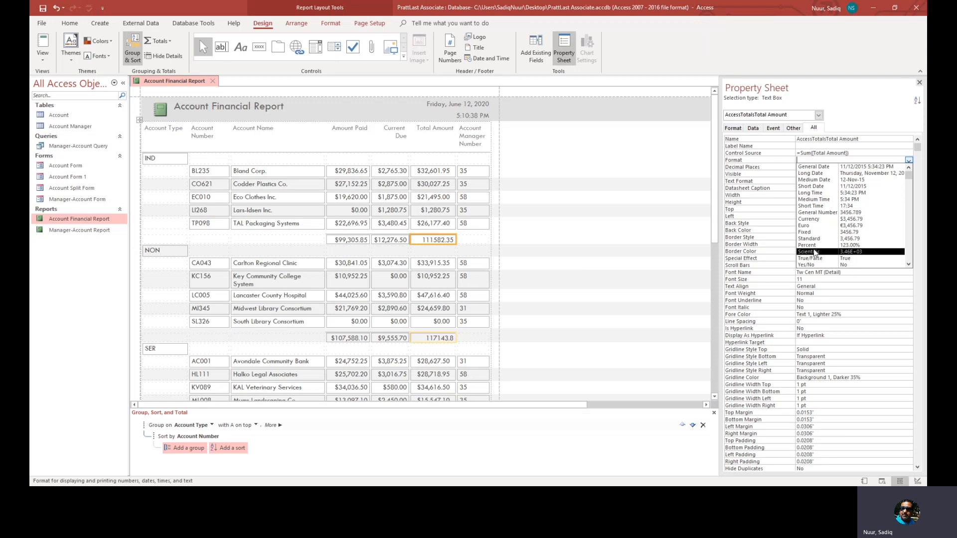
pyautogui.click(808, 221)
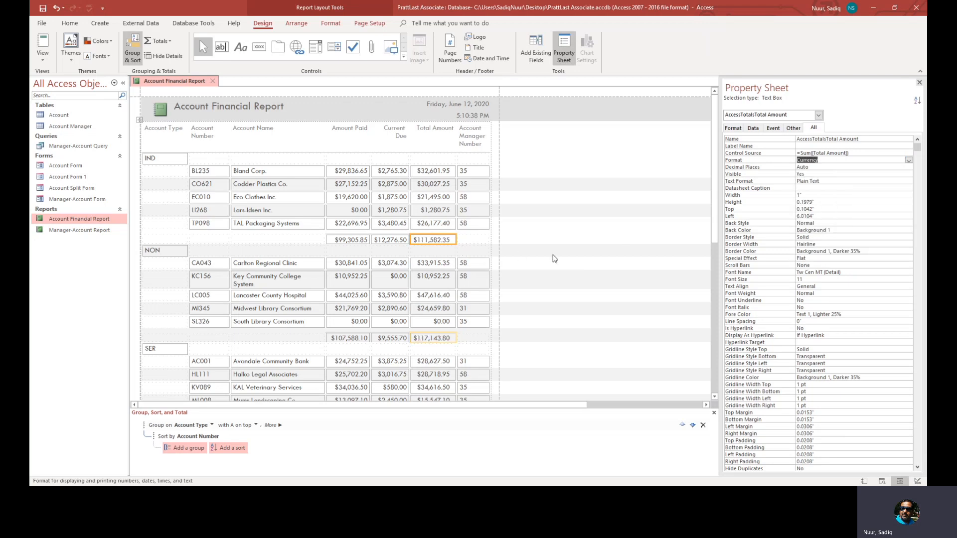
pyautogui.click(920, 82)
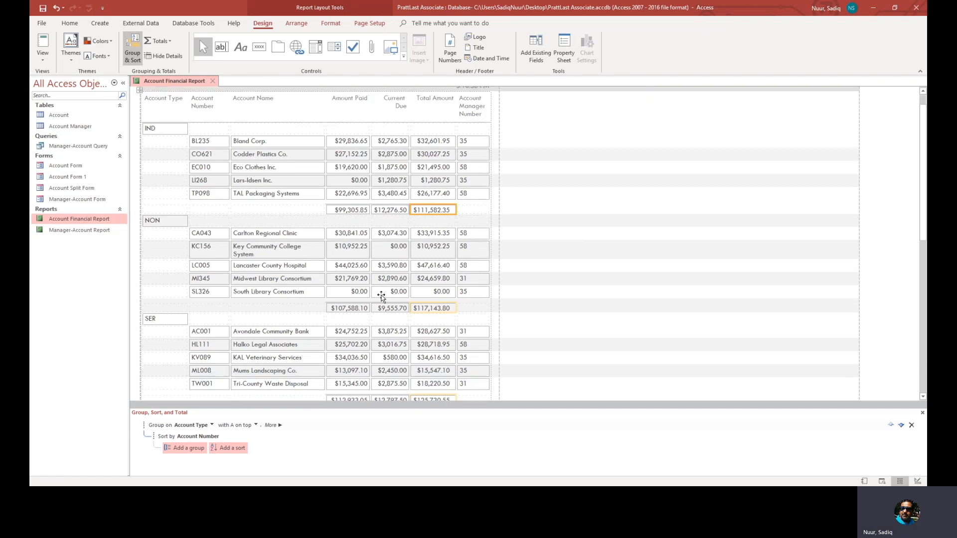
# Review the report down to its grand totals and hide the Group, Sort, and Total pane
pyautogui.scroll(-1, 384, 311)
pyautogui.scroll(-1, 371, 369)
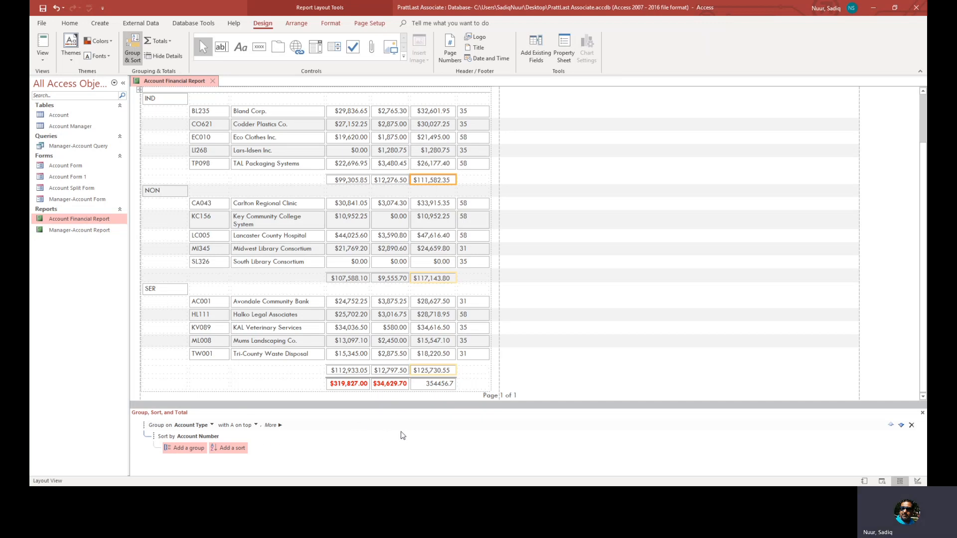
pyautogui.click(136, 43)
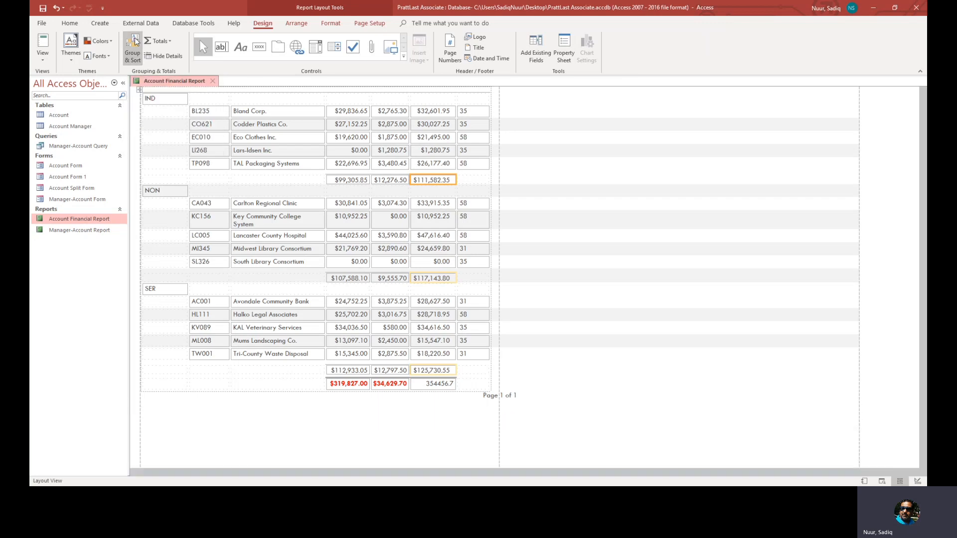
pyautogui.click(135, 43)
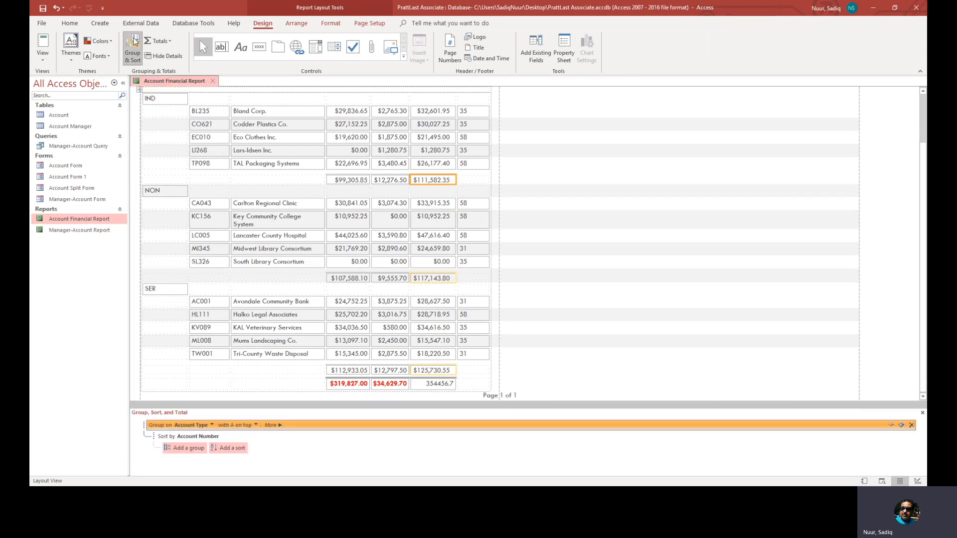
pyautogui.click(134, 43)
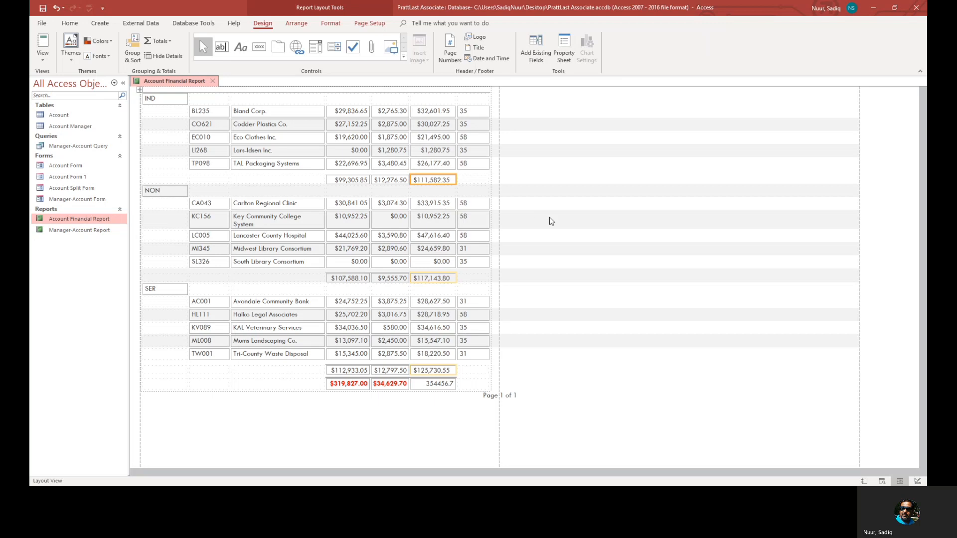
# Start a conditional formatting rule for the Current Due column that matches field values greater than or equal to 3000
pyautogui.scroll(2, 553, 220)
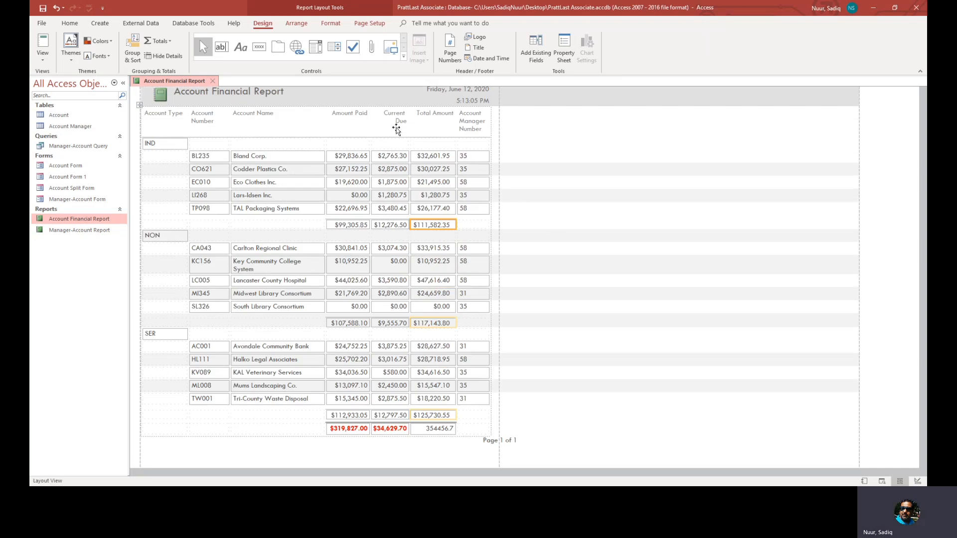
pyautogui.click(393, 158)
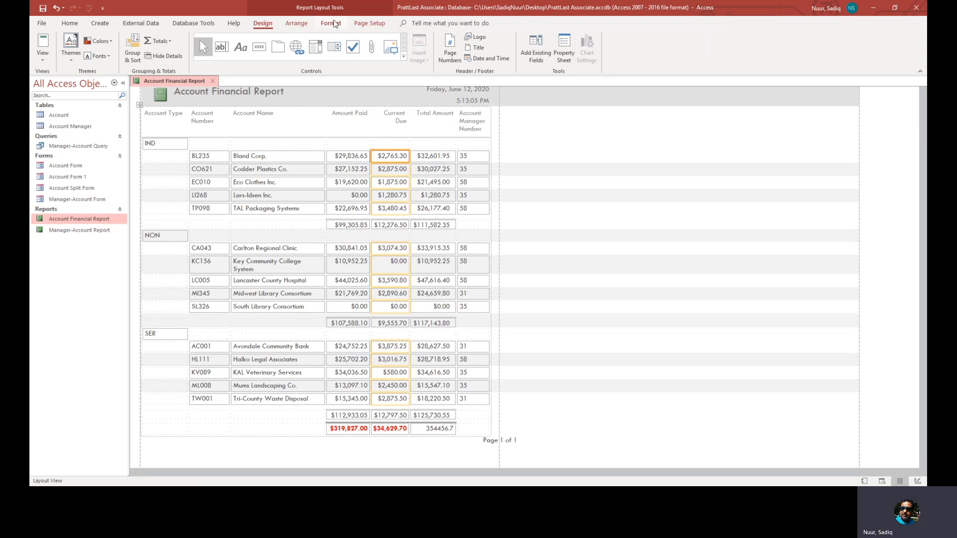
pyautogui.click(333, 23)
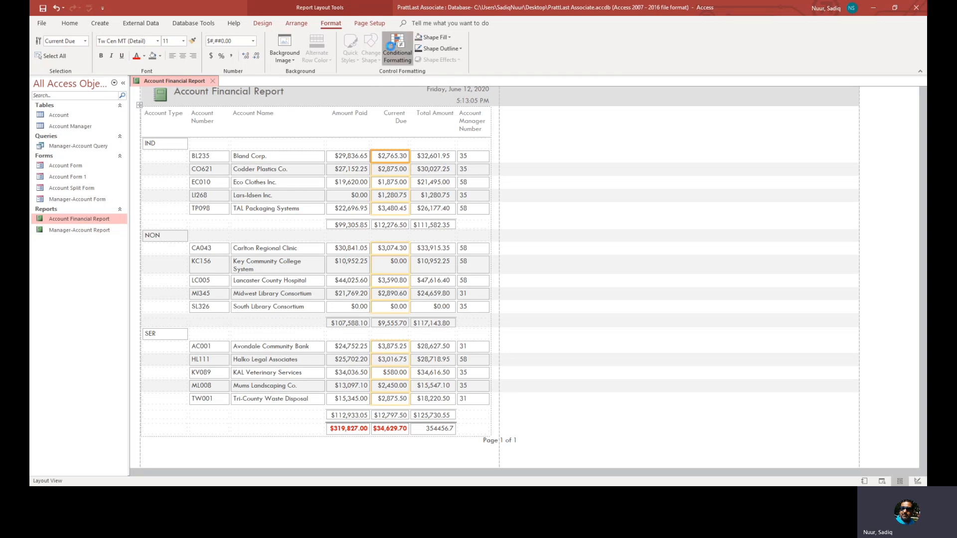
pyautogui.click(391, 47)
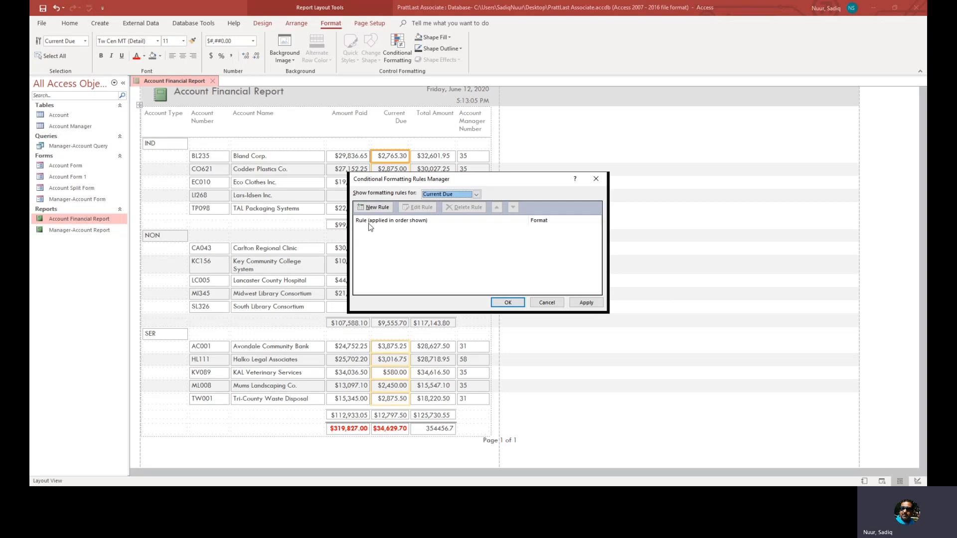
pyautogui.click(372, 208)
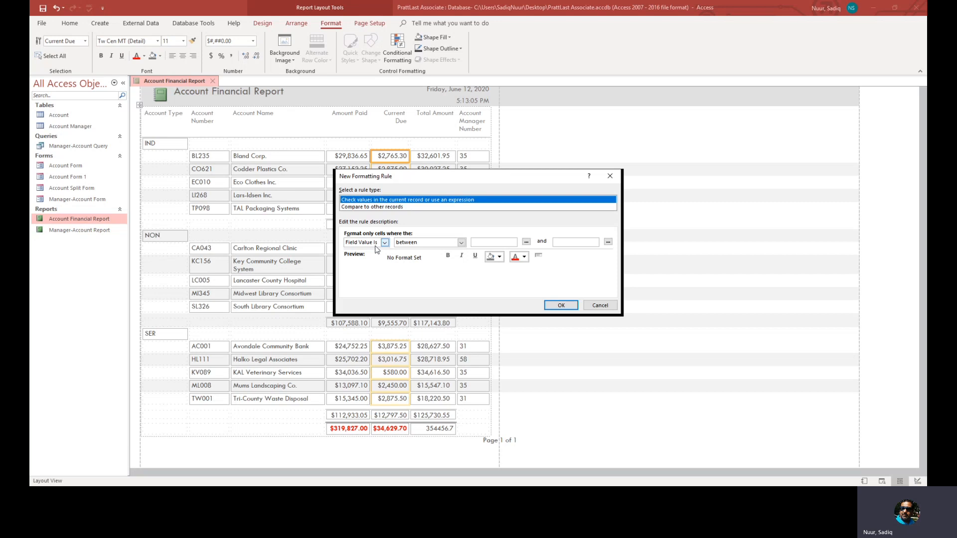
pyautogui.click(461, 243)
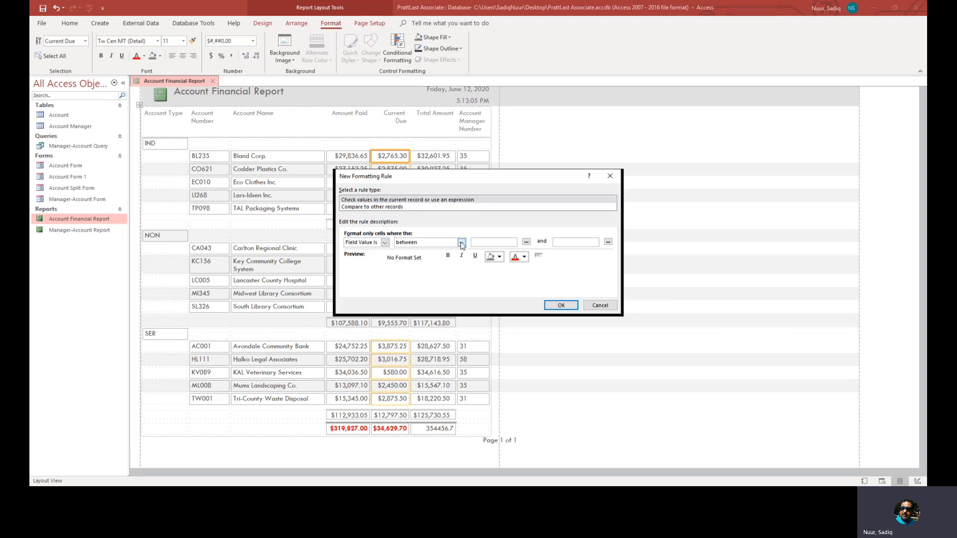
pyautogui.click(451, 293)
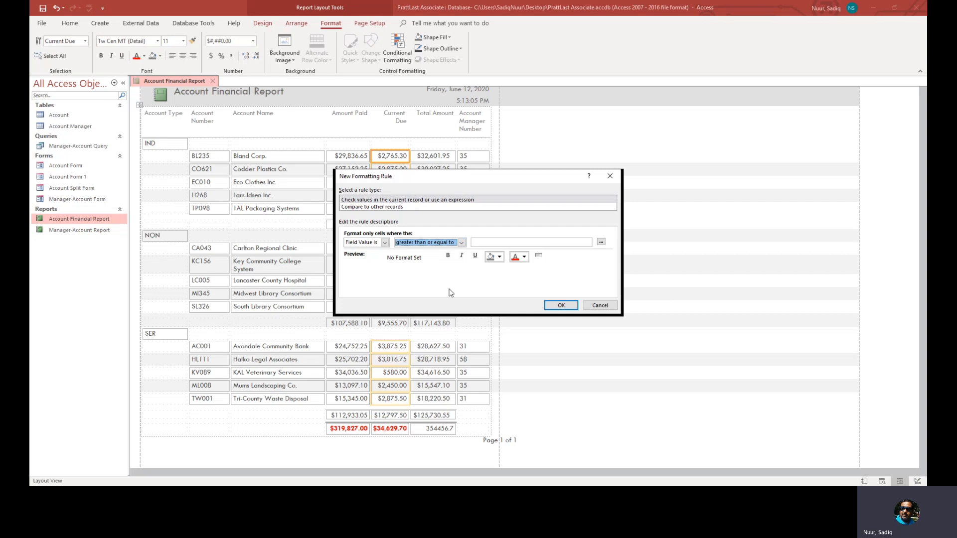
pyautogui.click(494, 243)
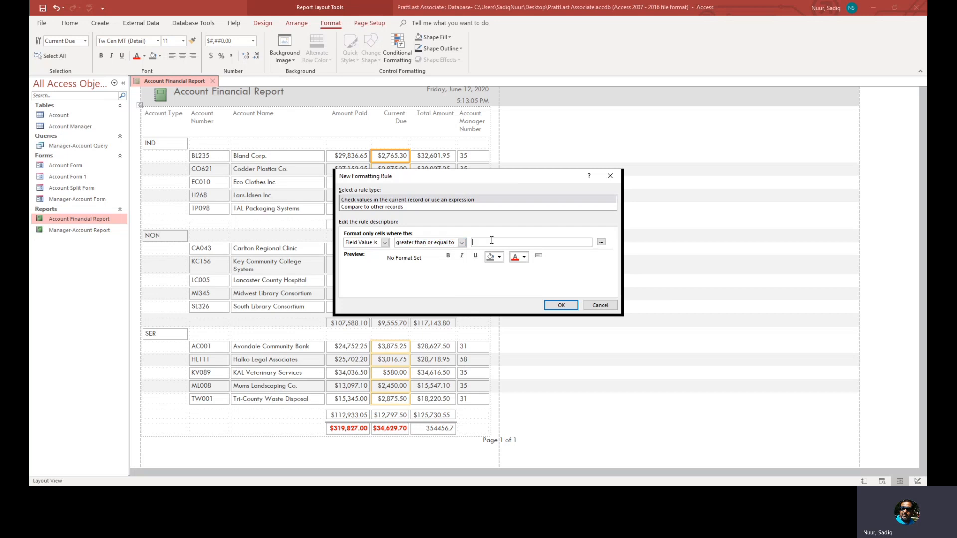
pyautogui.write('3000')
# Format the rule's matching values as bold dark red text and apply the rule to the report
pyautogui.click(448, 257)
pyautogui.click(525, 257)
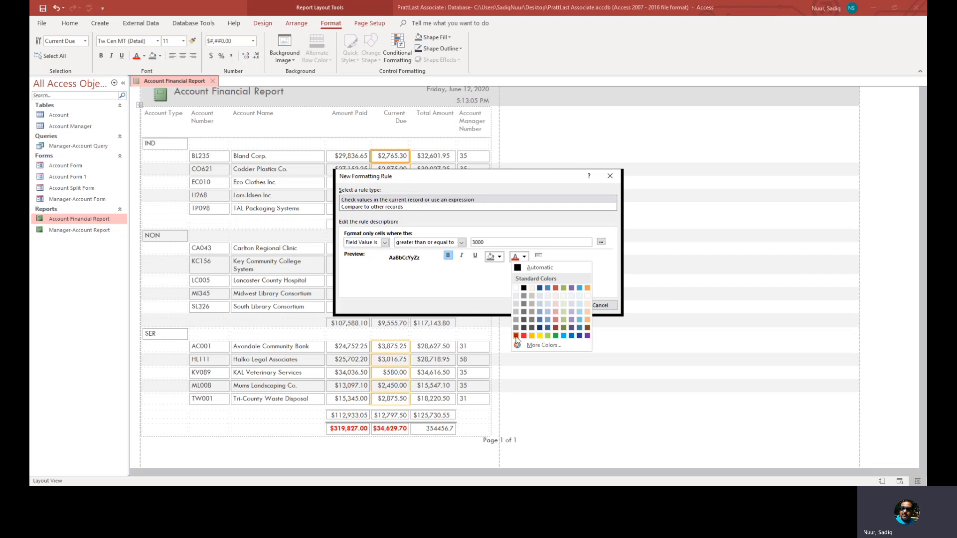
pyautogui.click(516, 336)
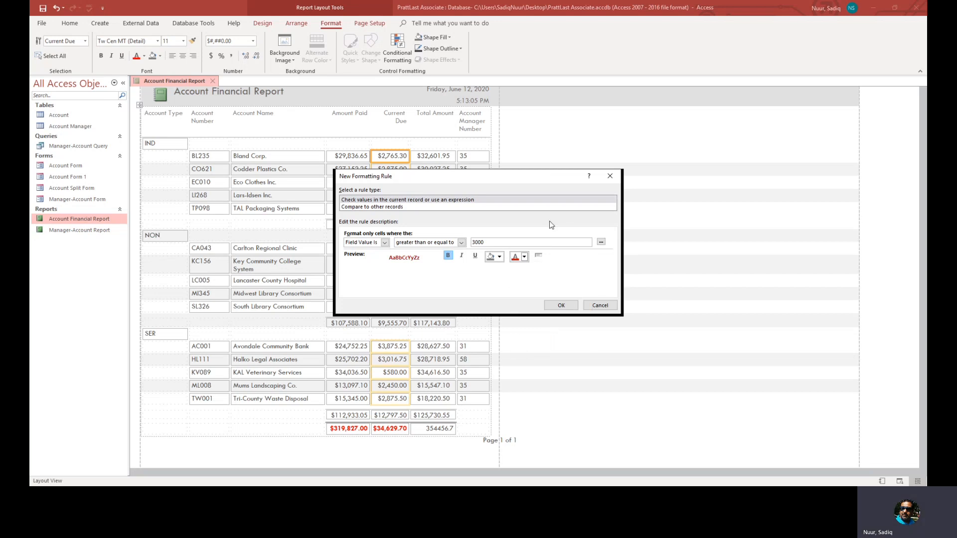
pyautogui.click(561, 306)
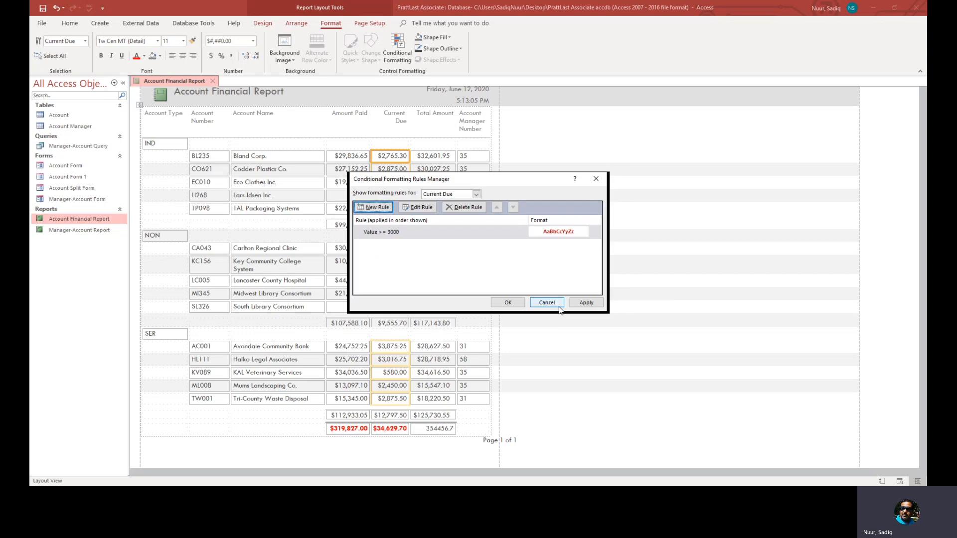
pyautogui.click(509, 302)
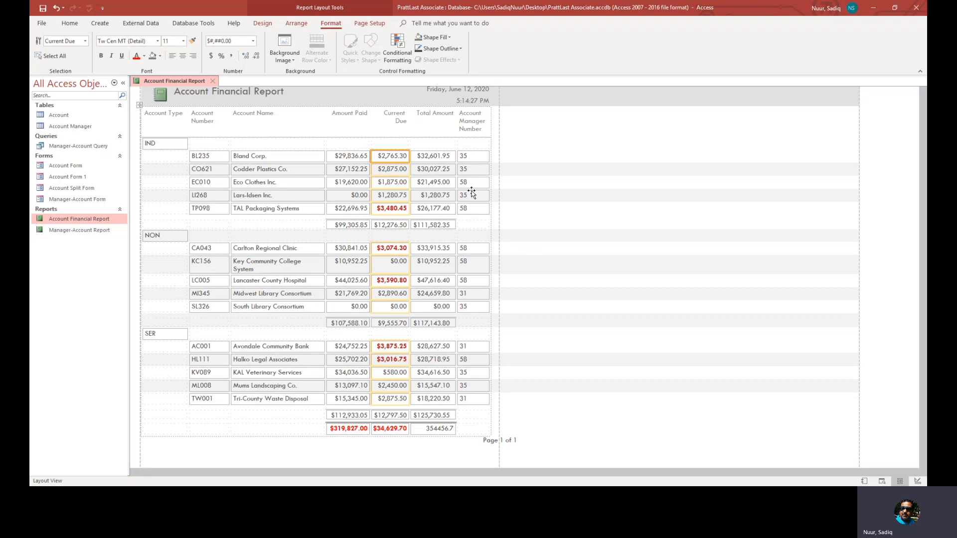
pyautogui.rightClick(396, 158)
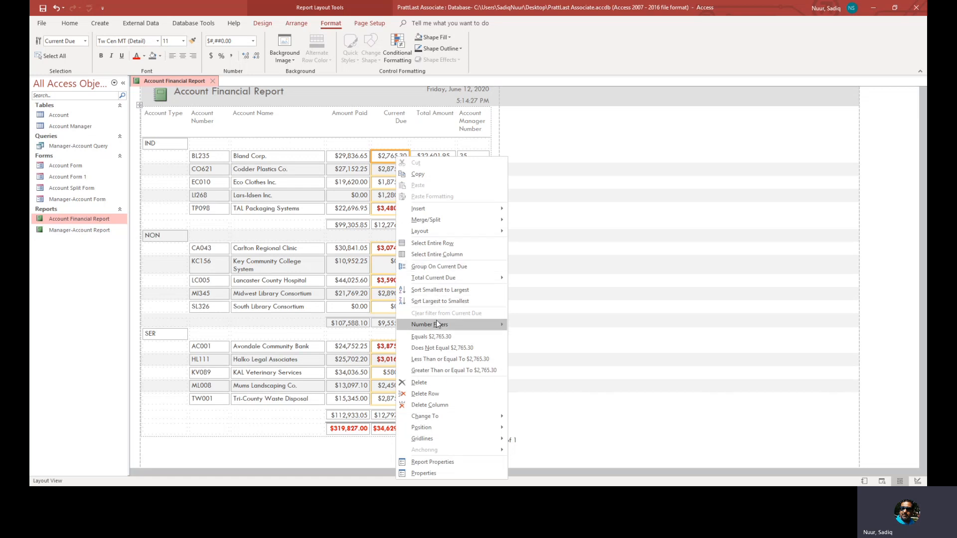
pyautogui.moveTo(426, 325)
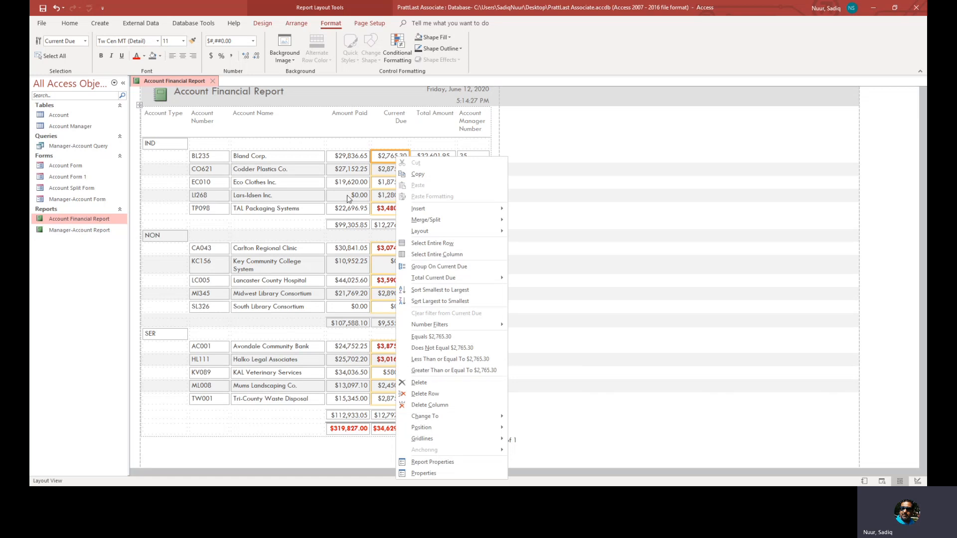
pyautogui.click(389, 196)
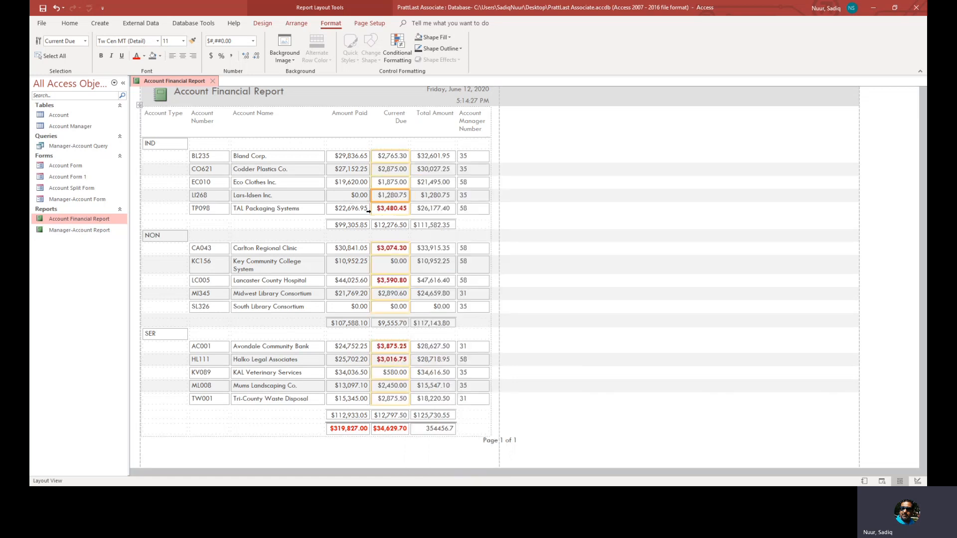
# Filter the report to records whose Current Due does not equal $0.00, and clear that filter
pyautogui.click(394, 310)
pyautogui.rightClick(394, 309)
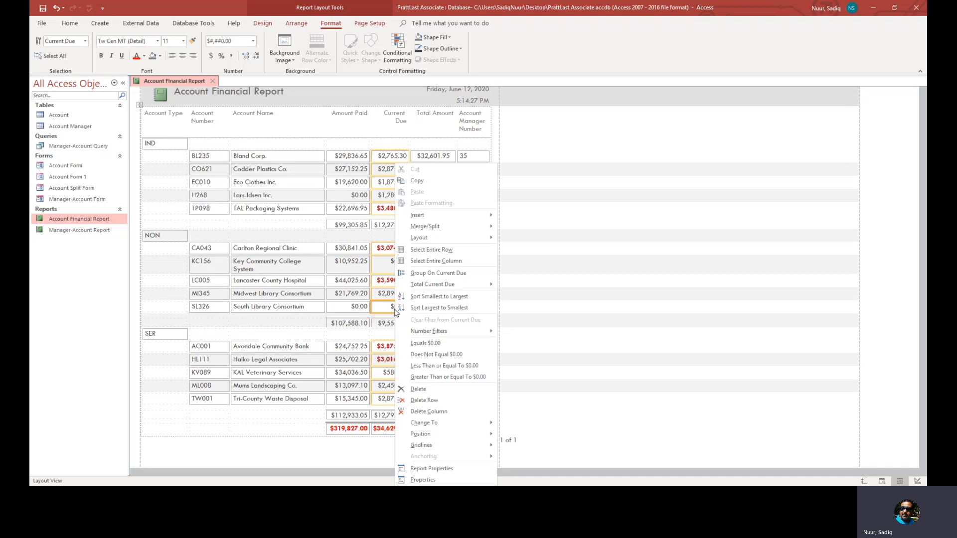
pyautogui.click(446, 354)
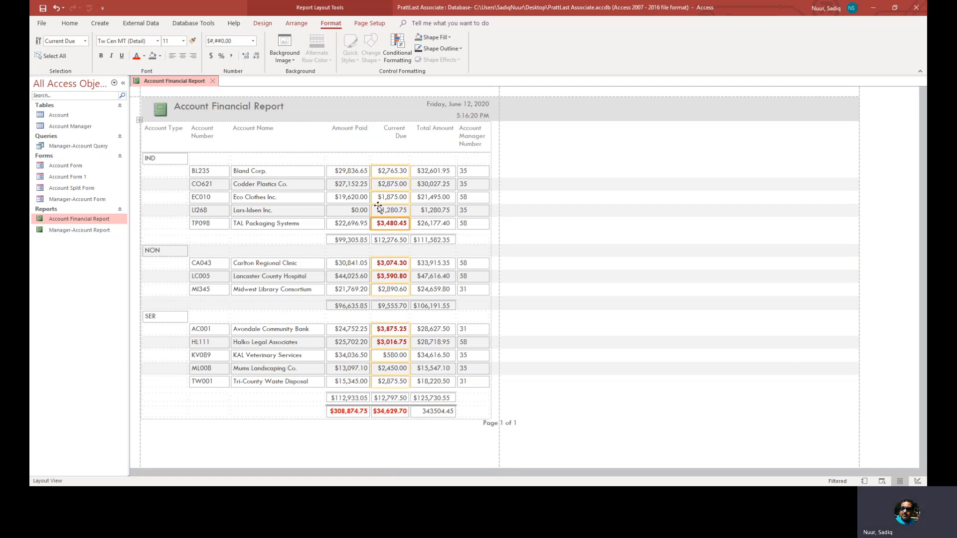
pyautogui.rightClick(386, 172)
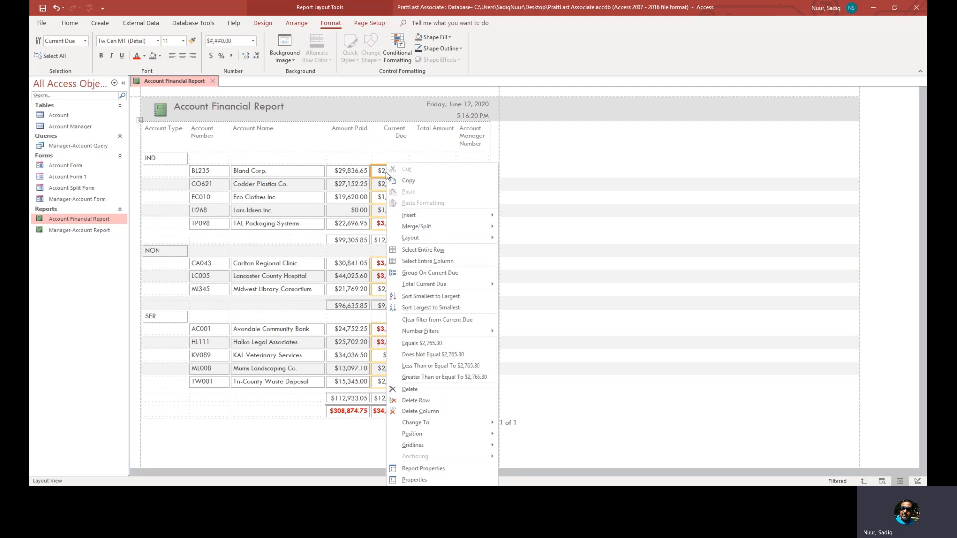
pyautogui.click(459, 322)
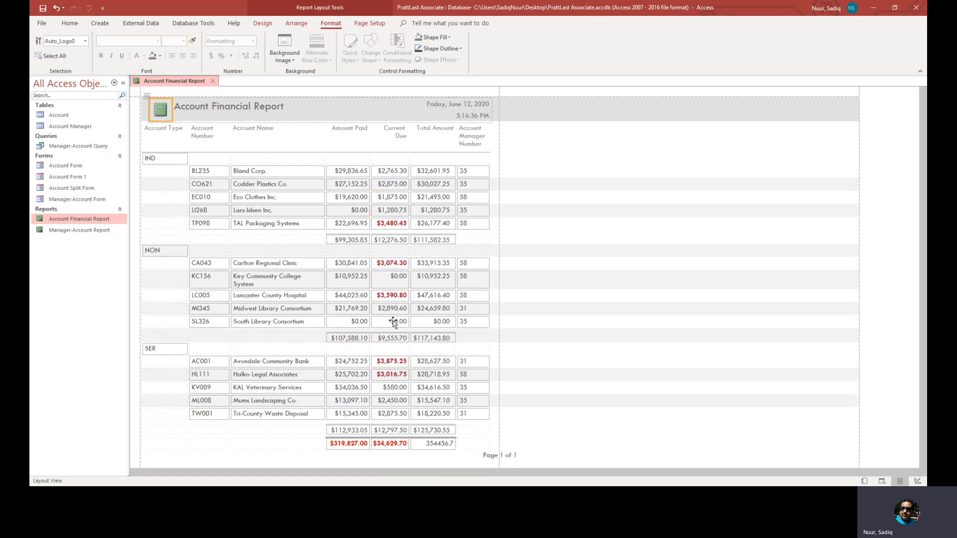
# Filter the report to records whose Current Due is less than or equal to $2,765.30, and clear that filter
pyautogui.rightClick(386, 172)
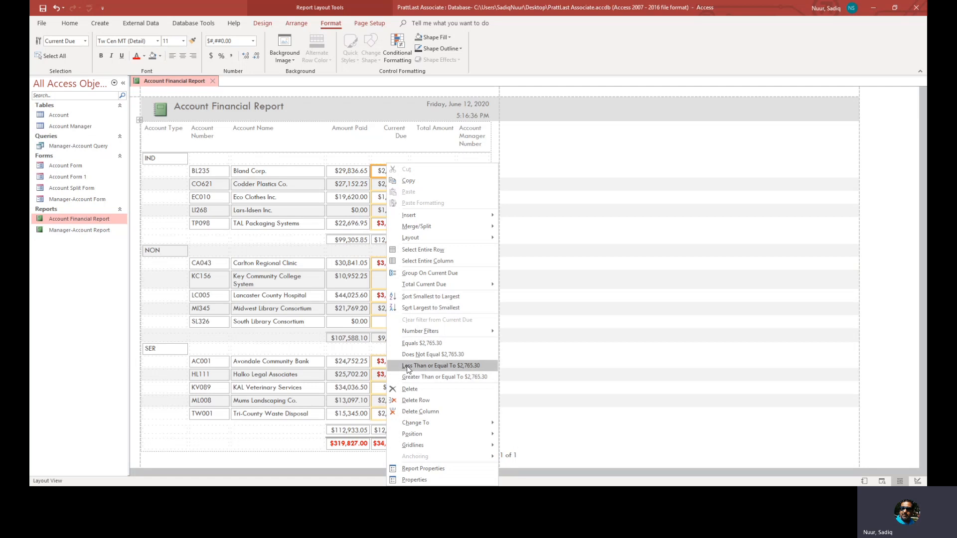
pyautogui.click(474, 365)
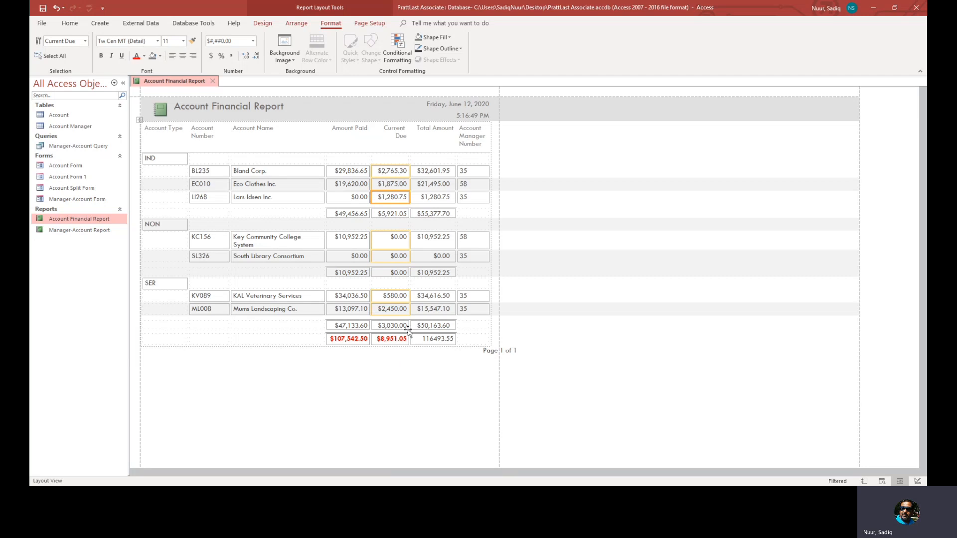
pyautogui.rightClick(389, 171)
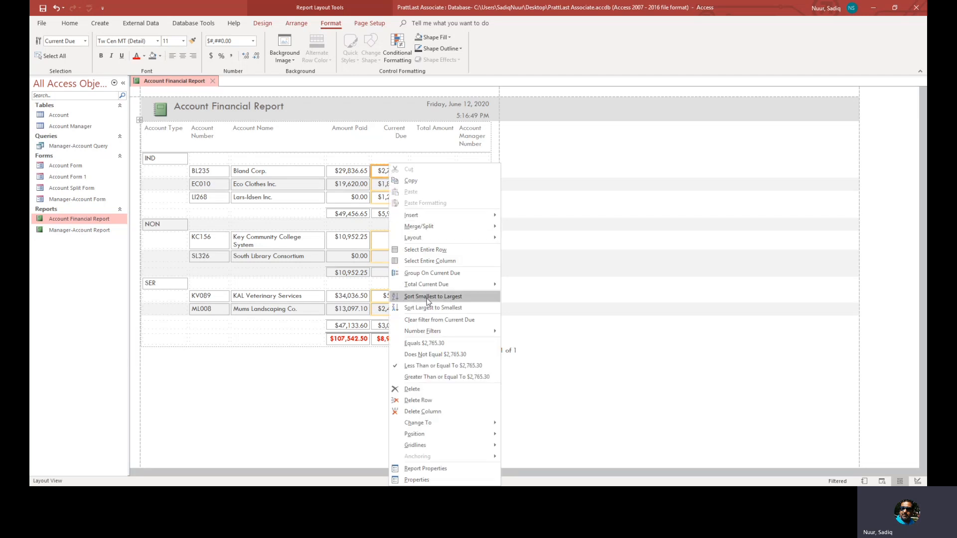
pyautogui.click(444, 321)
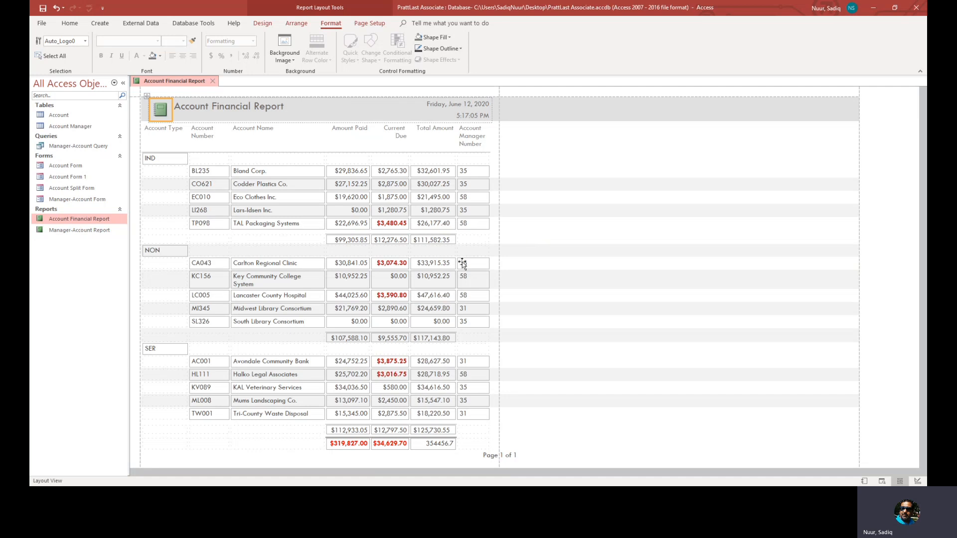
pyautogui.click(348, 172)
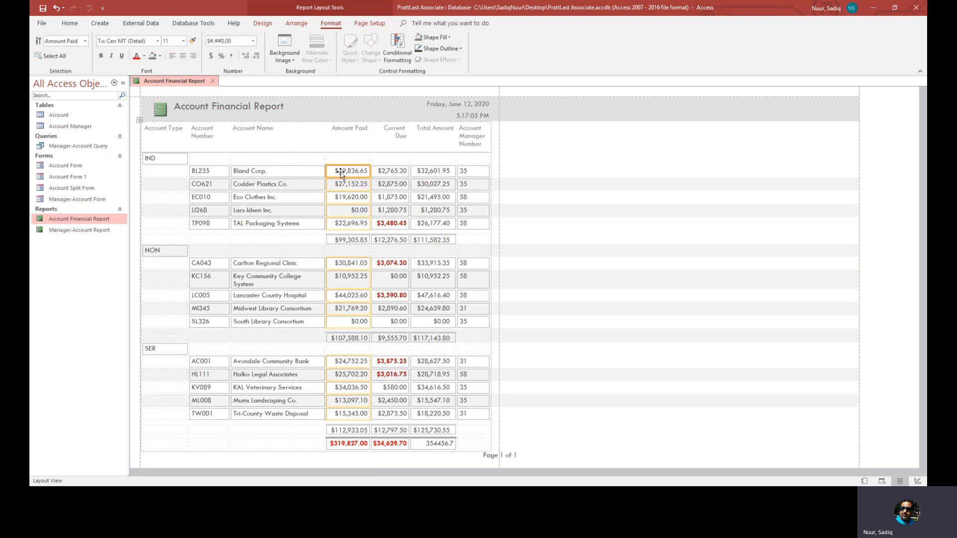
pyautogui.rightClick(342, 174)
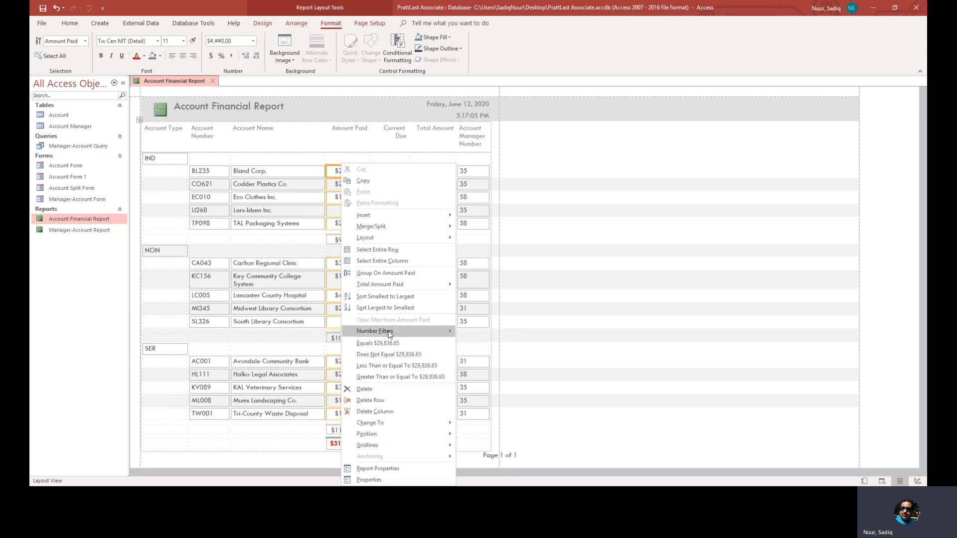
pyautogui.moveTo(391, 333)
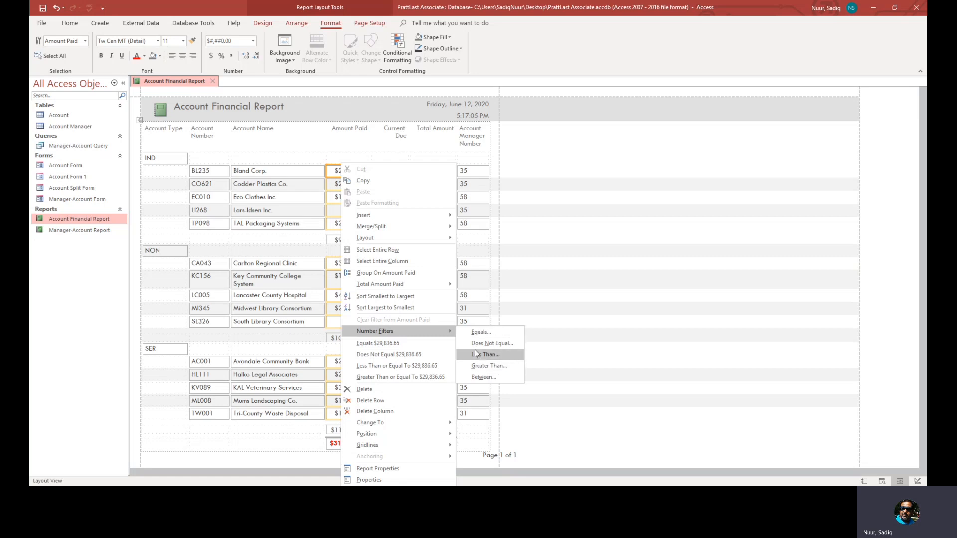
pyautogui.click(604, 283)
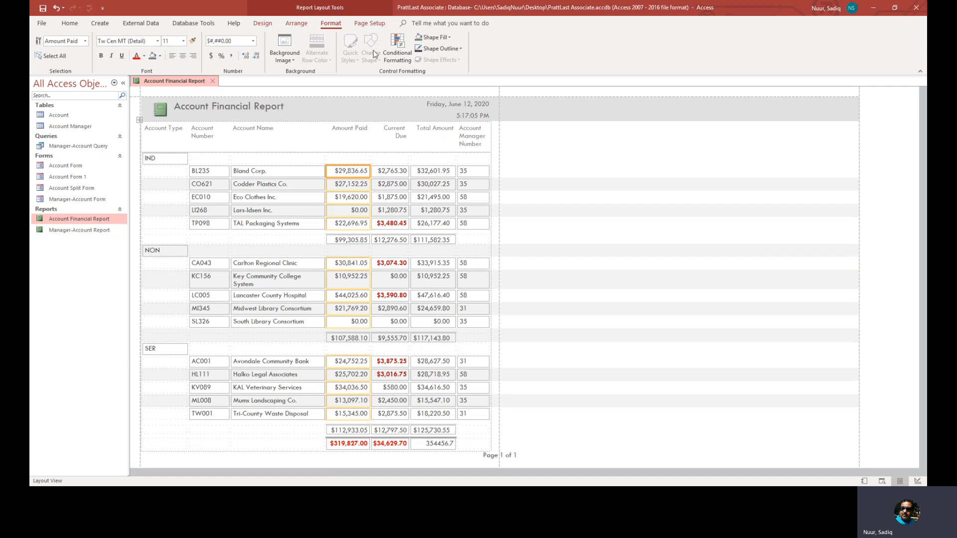
# Check the paper size and margin choices and set the report's page orientation to Landscape
pyautogui.click(369, 23)
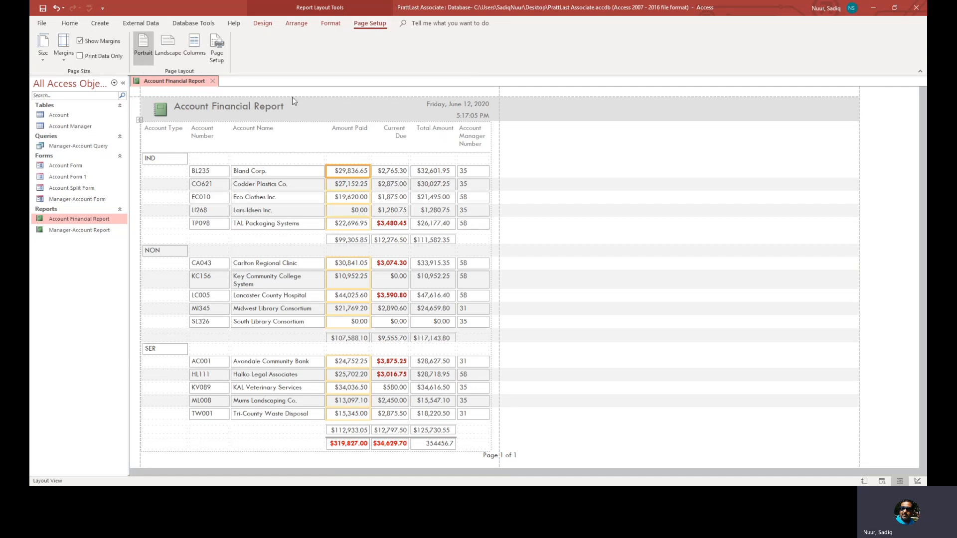
pyautogui.click(43, 62)
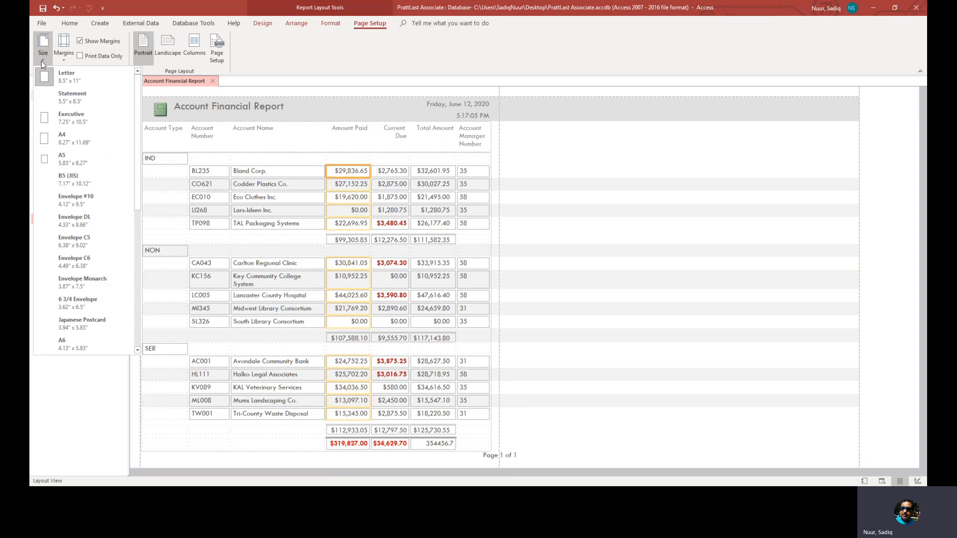
pyautogui.click(65, 62)
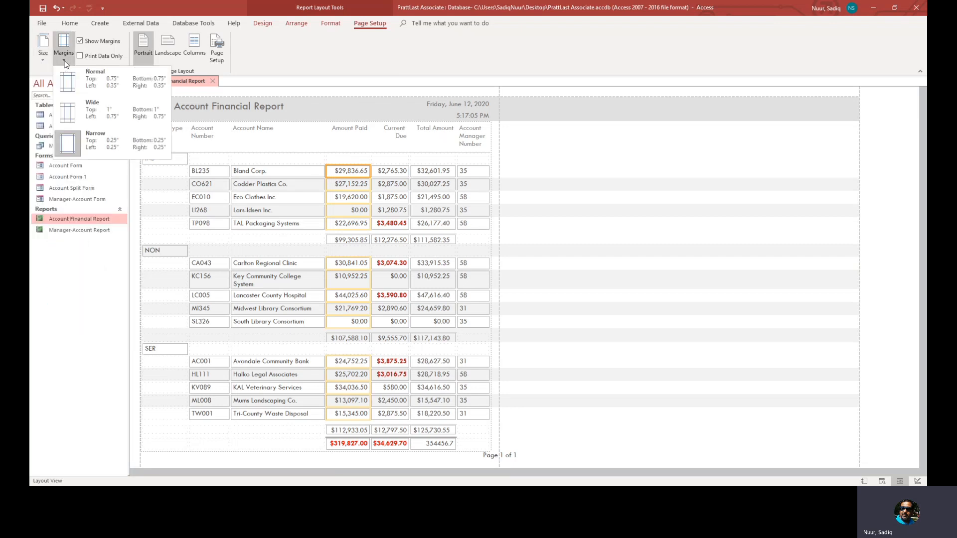
pyautogui.click(168, 46)
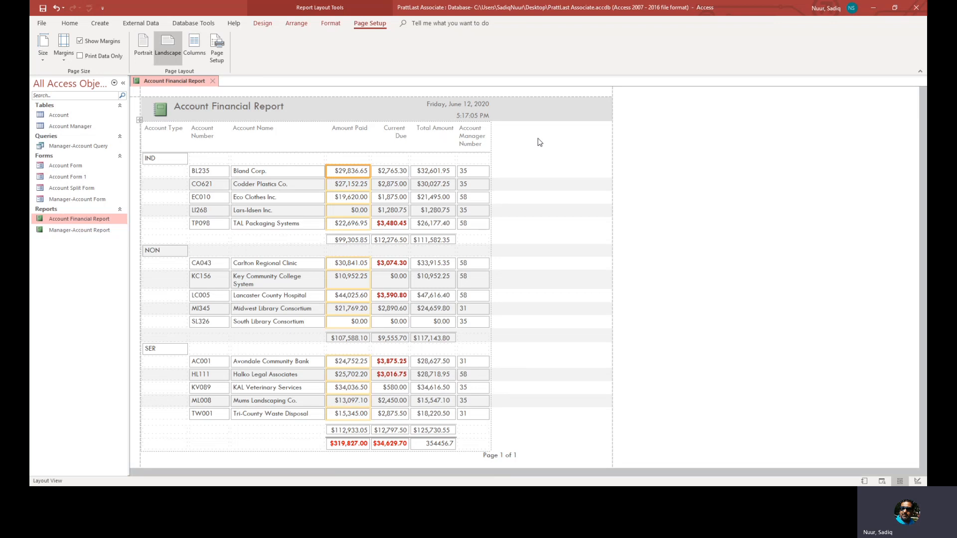
# Format the Account Type group values (IND, NON, SER) as bold red text, and close the report, saving its design changes
pyautogui.click(153, 157)
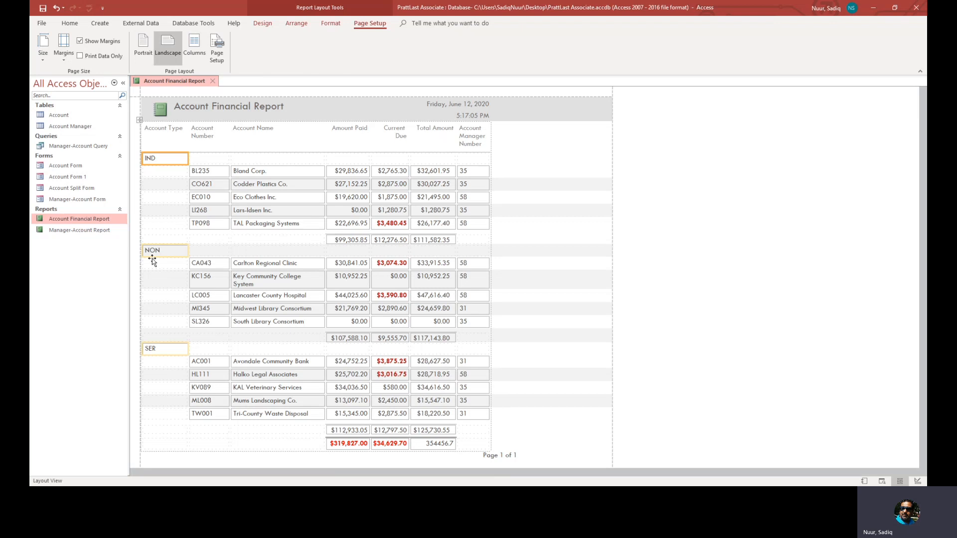
pyautogui.click(154, 251)
pyautogui.click(160, 159)
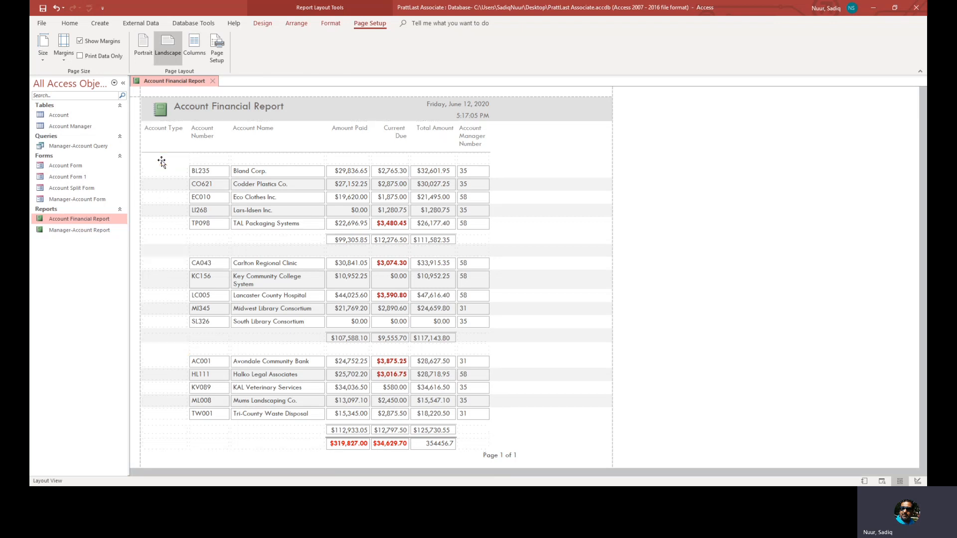
pyautogui.click(331, 22)
pyautogui.click(102, 56)
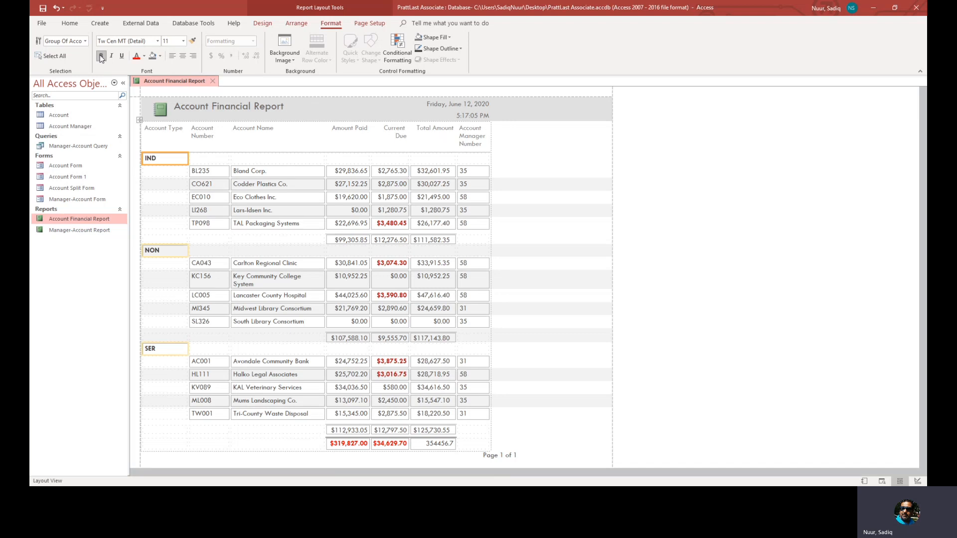
pyautogui.click(137, 56)
pyautogui.click(211, 81)
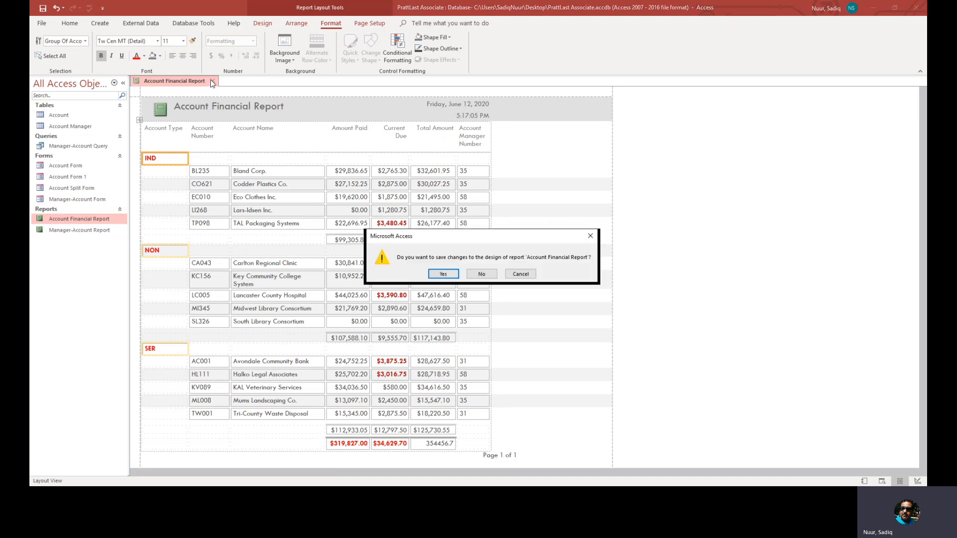
pyautogui.click(452, 280)
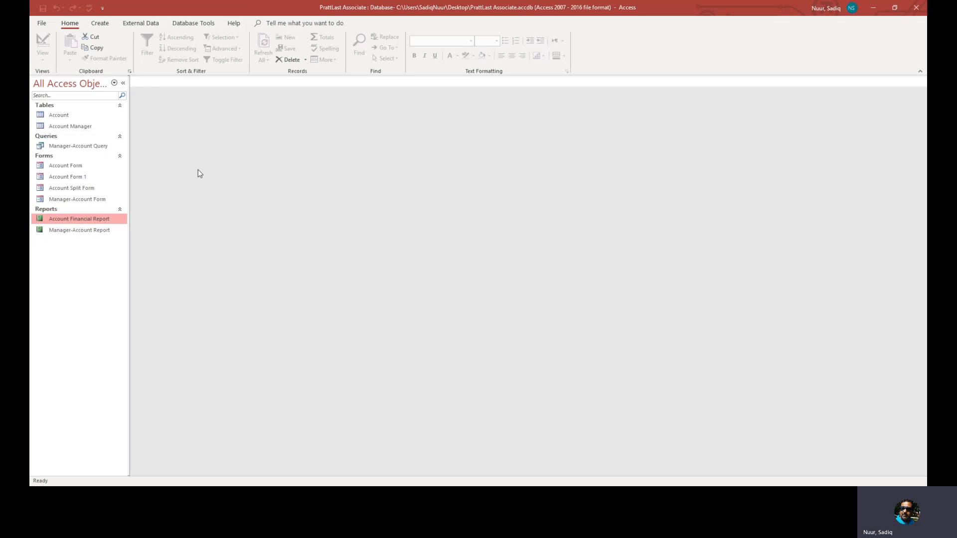
# Select the Account Manager table as the source for a new report and collapse the Navigation Pane
pyautogui.click(70, 128)
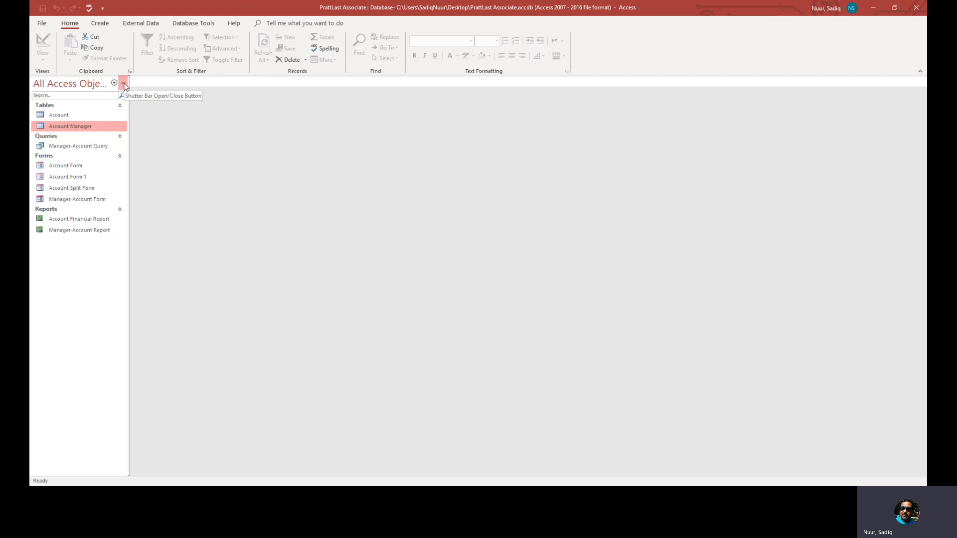
pyautogui.click(124, 84)
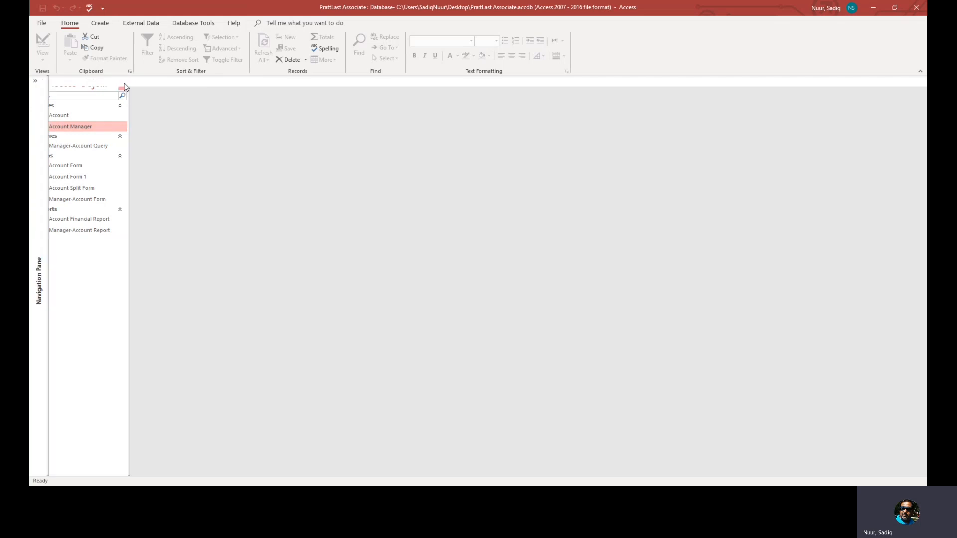
pyautogui.click(35, 82)
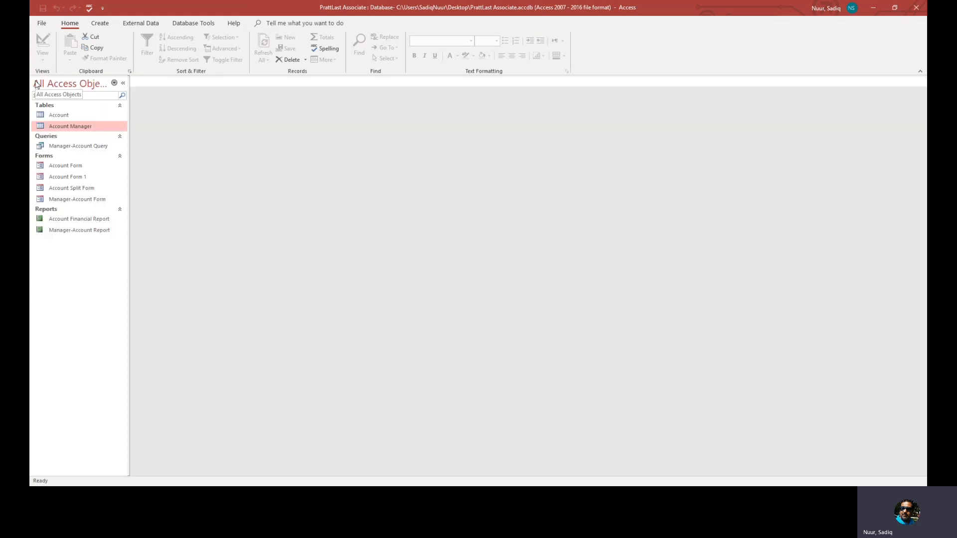
pyautogui.click(123, 84)
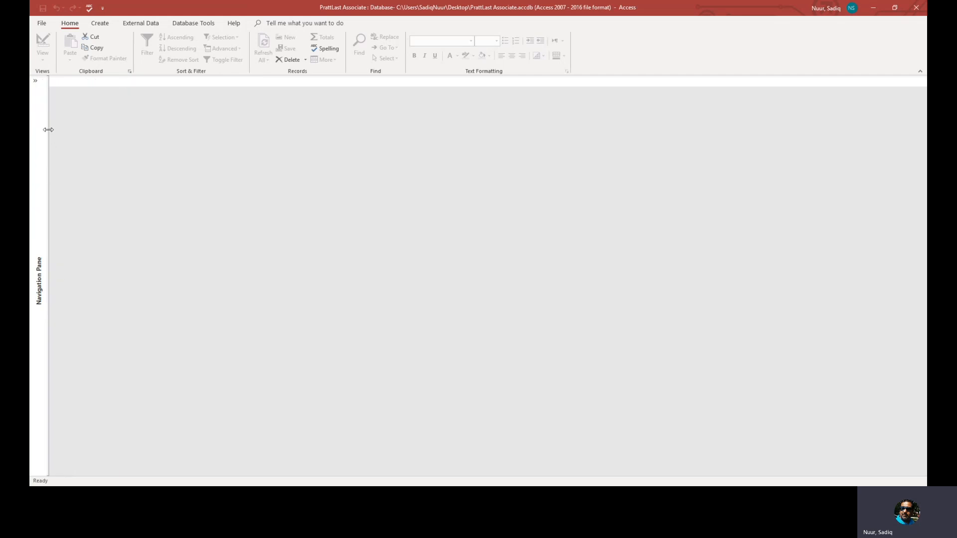
pyautogui.click(35, 82)
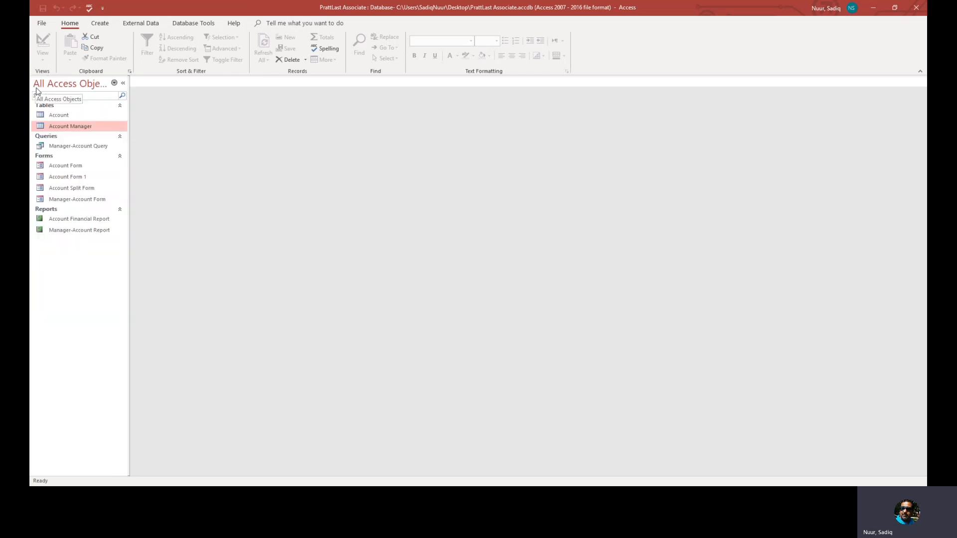
pyautogui.click(123, 84)
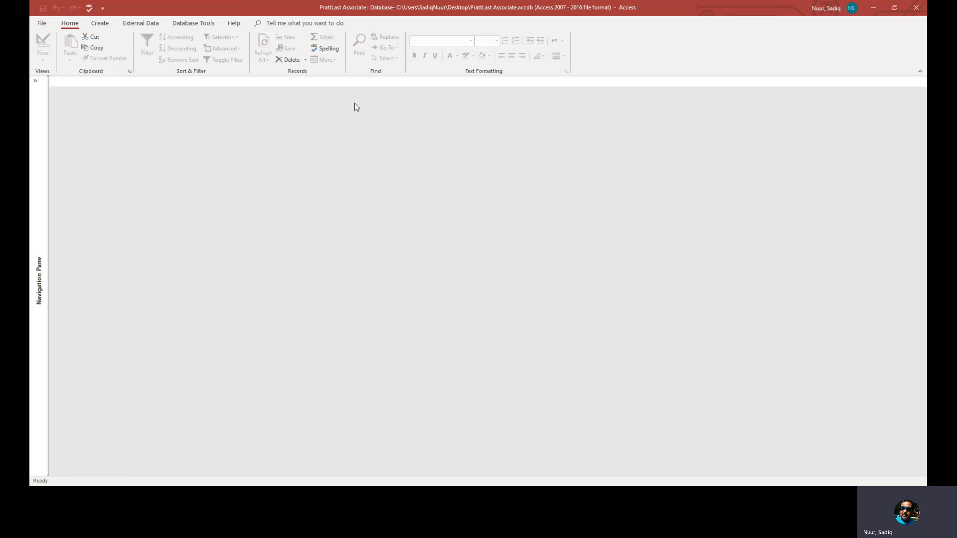
# Start a report with the Report Wizard and add Account Manager Number, First Name and Last Name from the Account Manager table
pyautogui.click(102, 24)
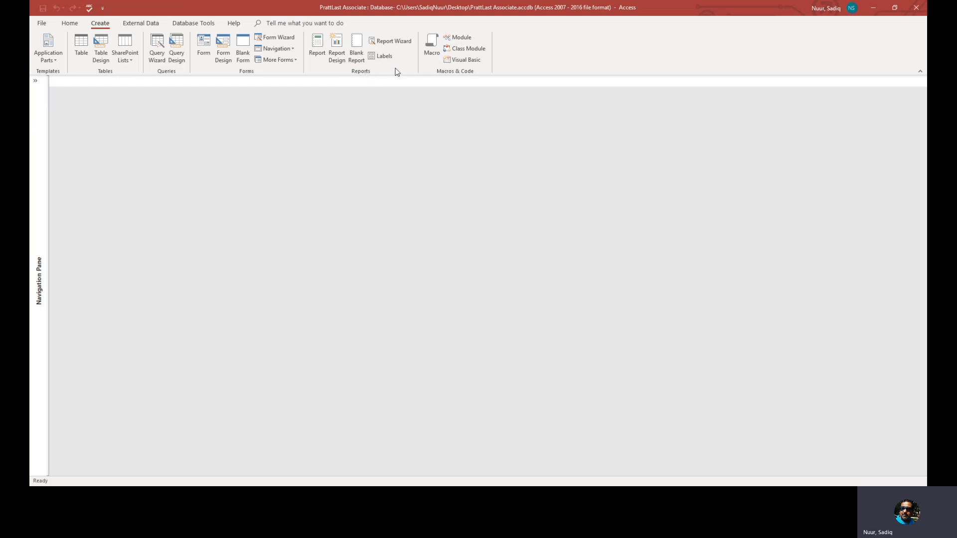
pyautogui.click(383, 41)
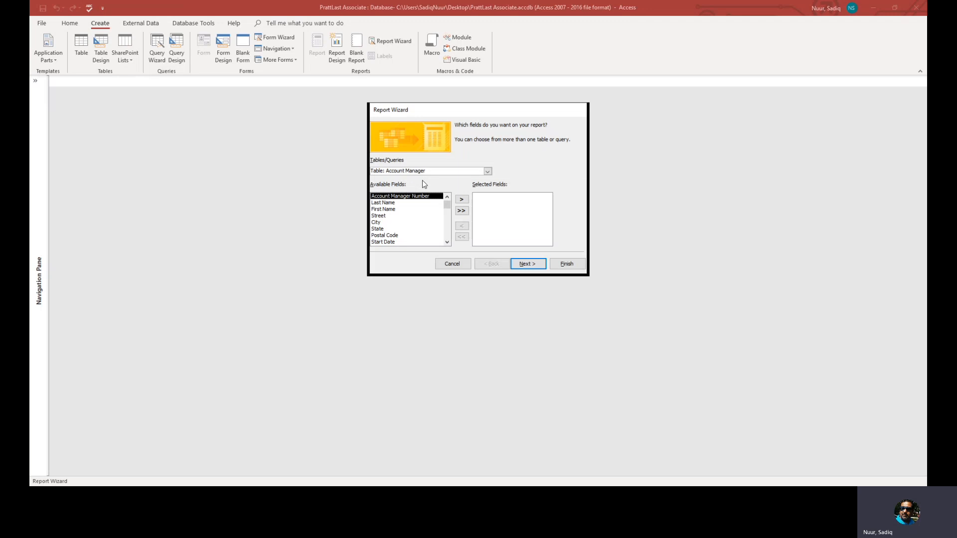
pyautogui.doubleClick(398, 196)
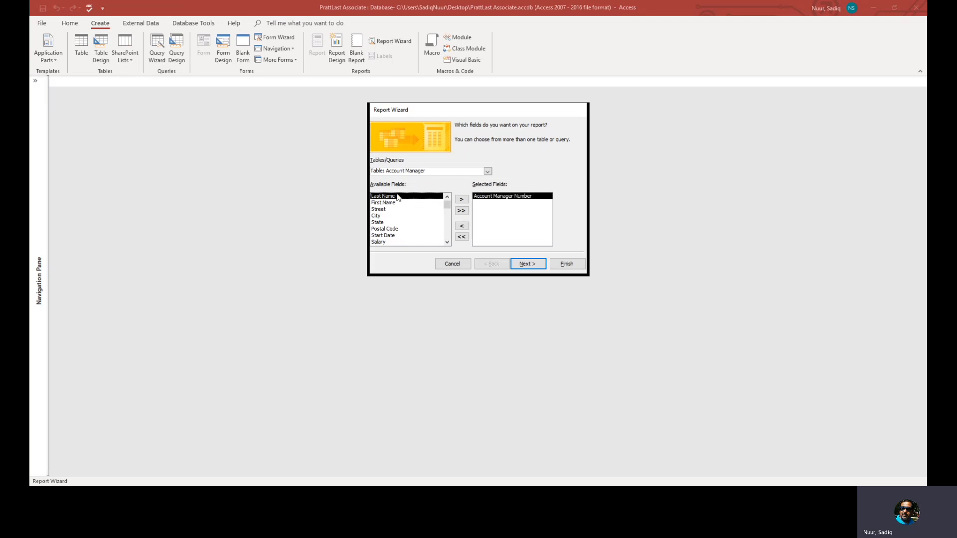
pyautogui.doubleClick(386, 203)
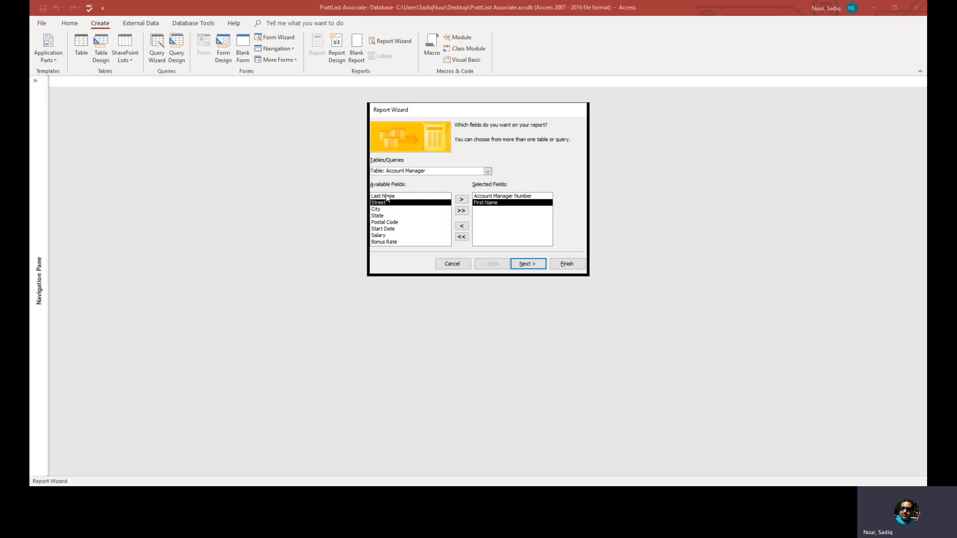
pyautogui.click(386, 196)
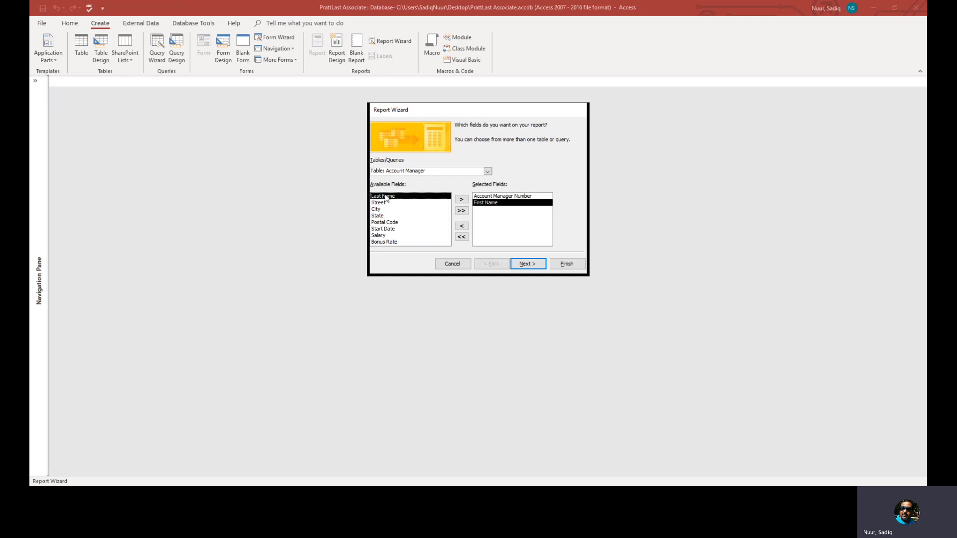
pyautogui.click(462, 199)
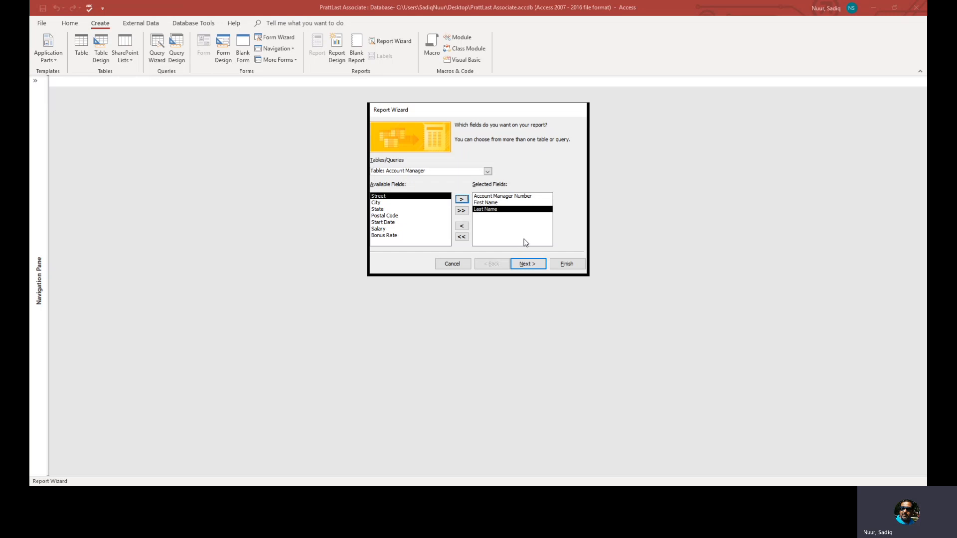
# Add Account Number, Account Name, Amount Paid and Current Due from the Account table to the report and accept the field selection
pyautogui.click(488, 171)
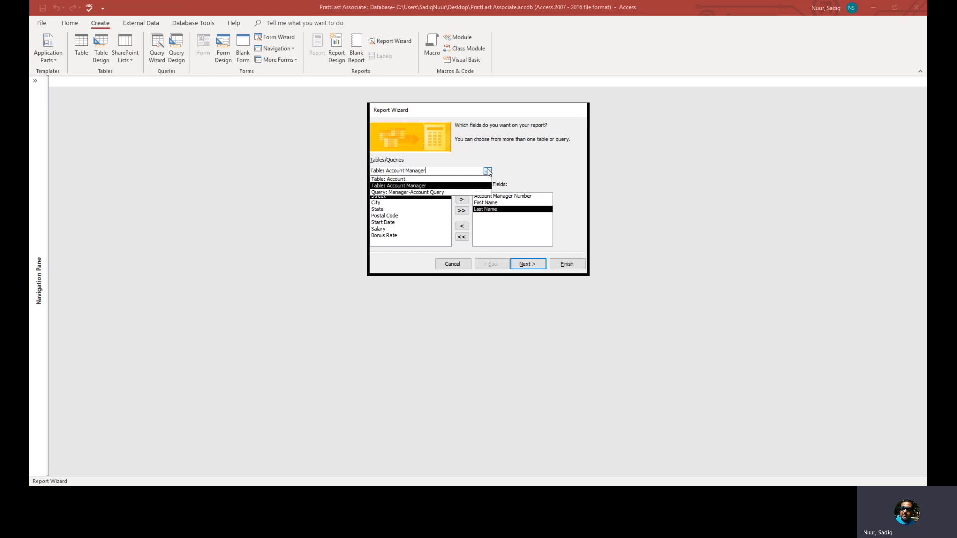
pyautogui.click(394, 180)
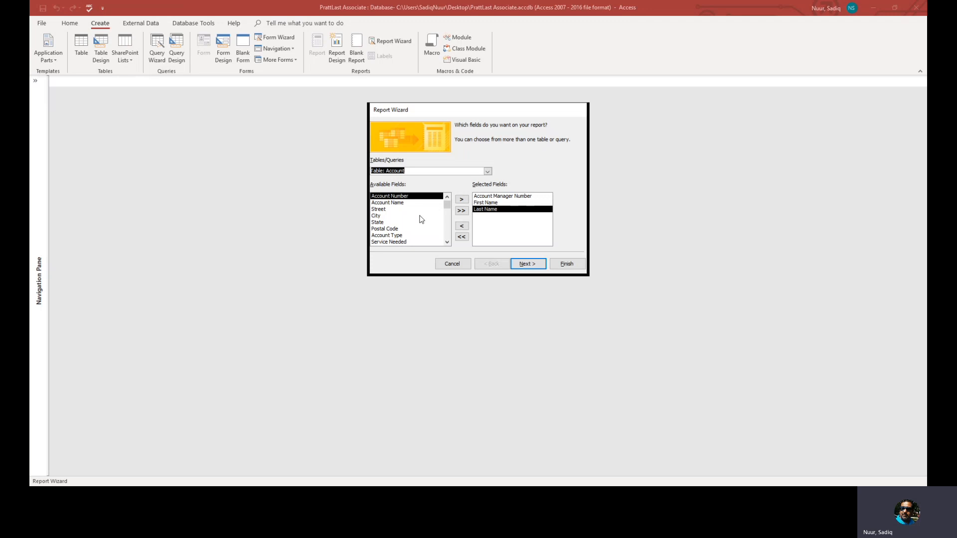
pyautogui.doubleClick(408, 197)
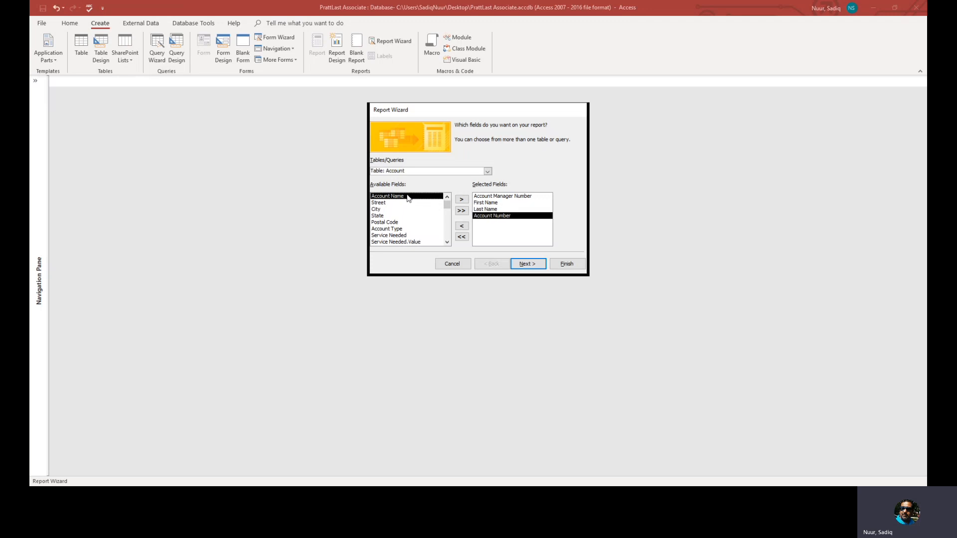
pyautogui.doubleClick(407, 197)
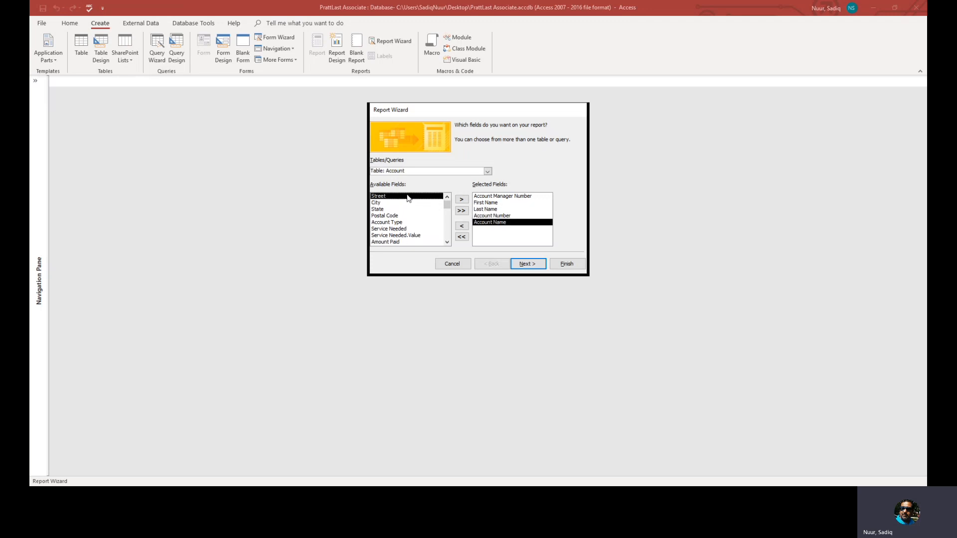
pyautogui.doubleClick(393, 242)
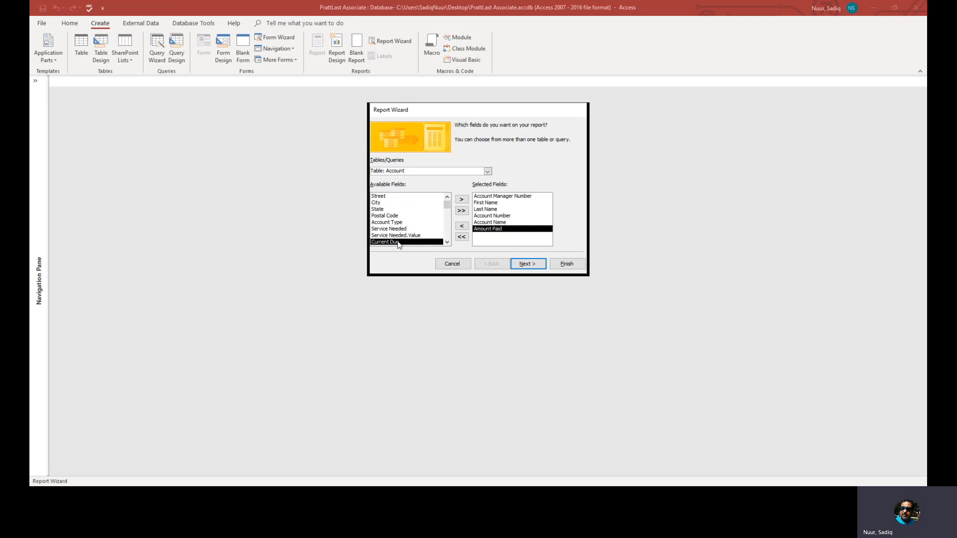
pyautogui.doubleClick(393, 242)
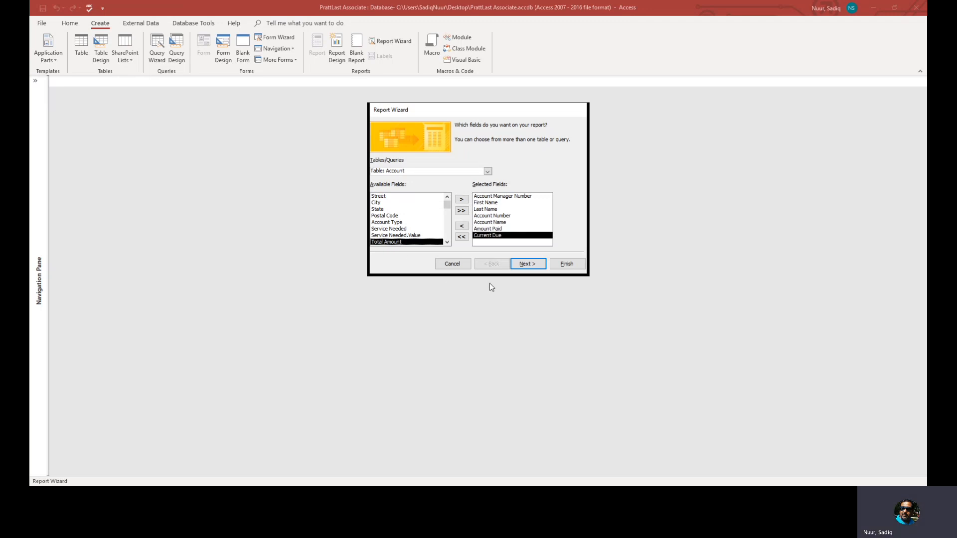
pyautogui.click(529, 264)
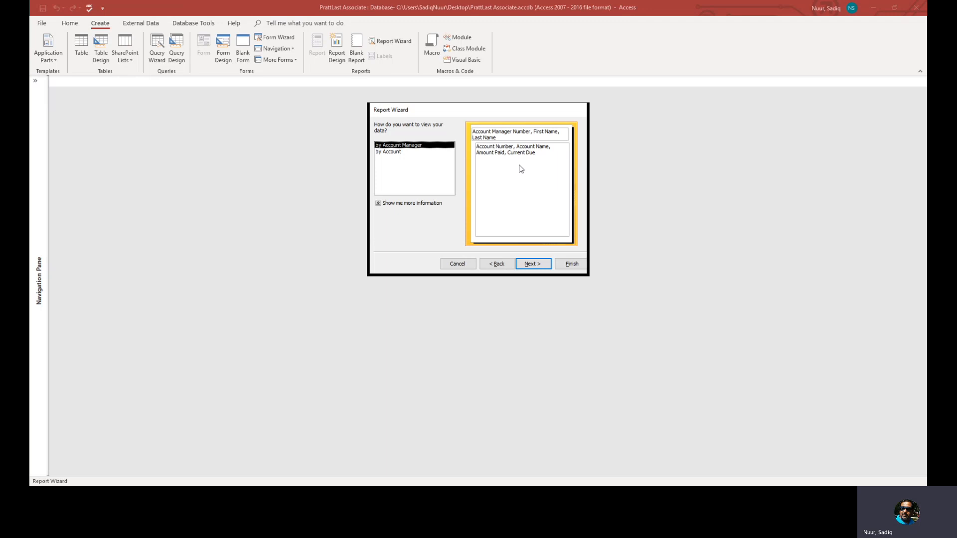
# Accept viewing the data by Account Manager, try Account Manager Number as a grouping level, and continue with that level removed
pyautogui.click(528, 263)
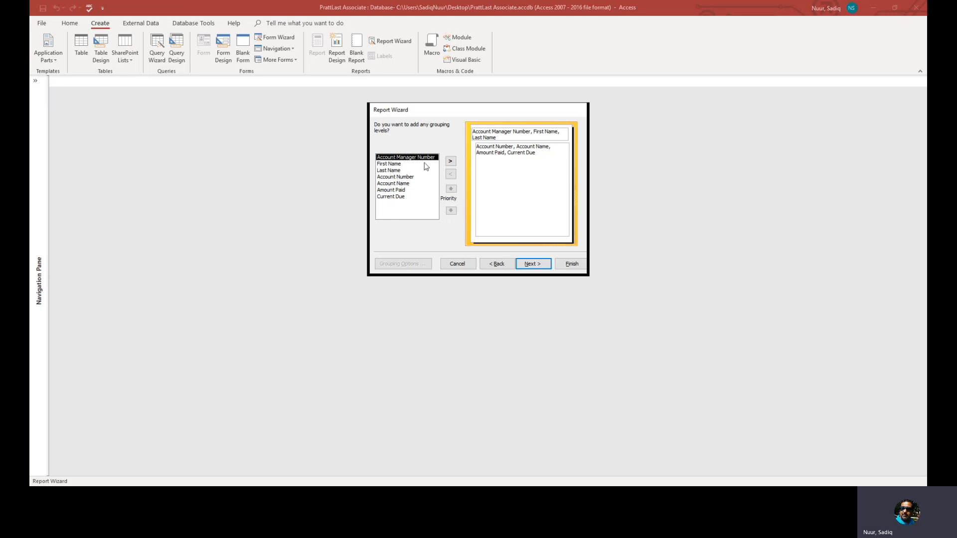
pyautogui.click(450, 164)
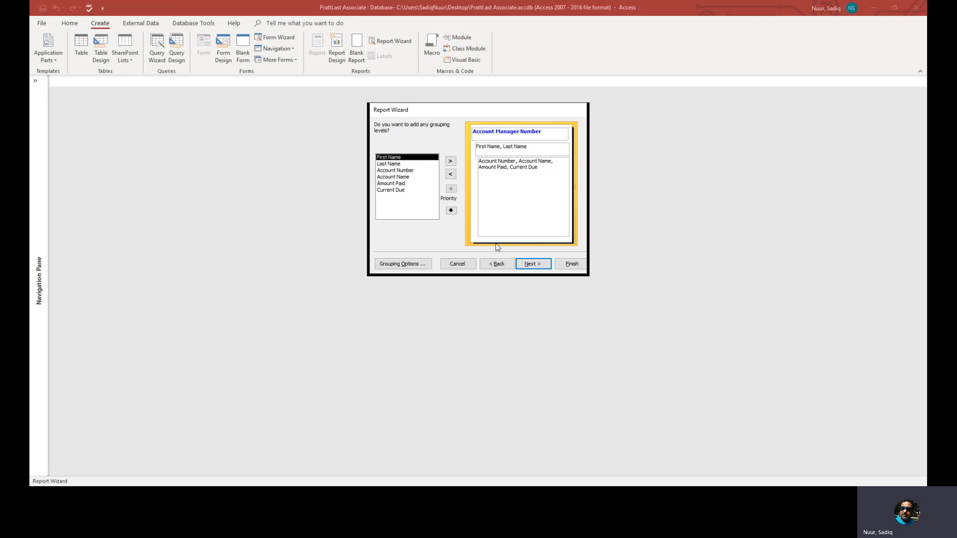
pyautogui.click(451, 174)
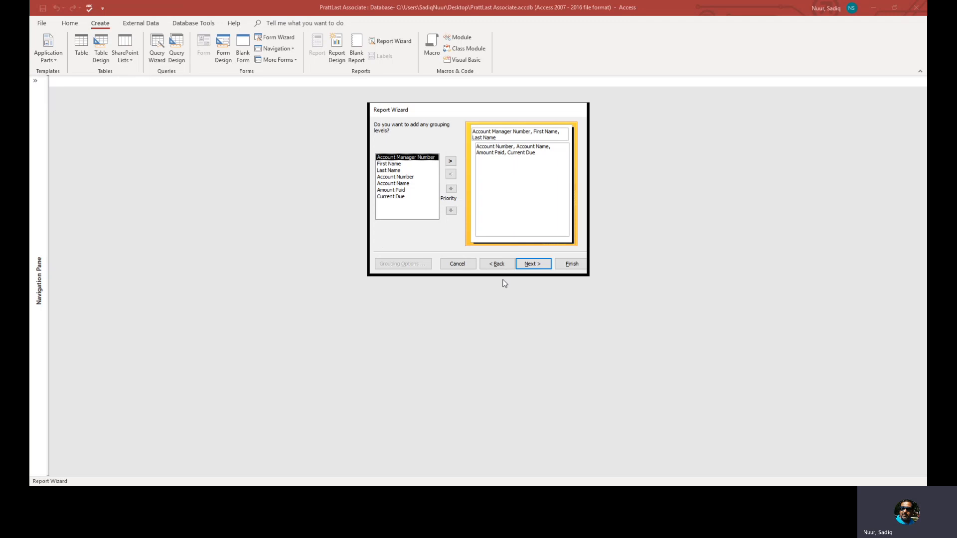
pyautogui.click(532, 264)
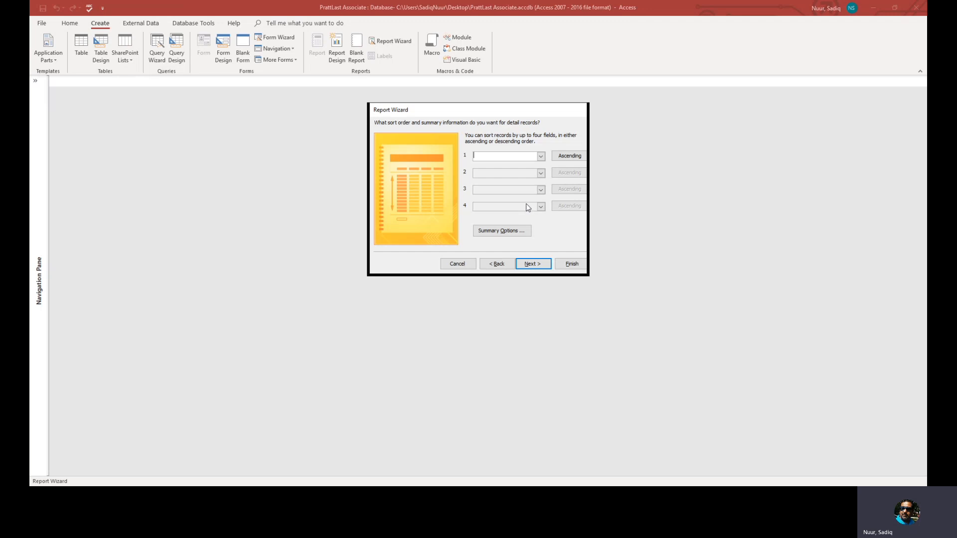
# Sort the detail records by Account Number in ascending order and include sums of Amount Paid and Current Due
pyautogui.click(541, 156)
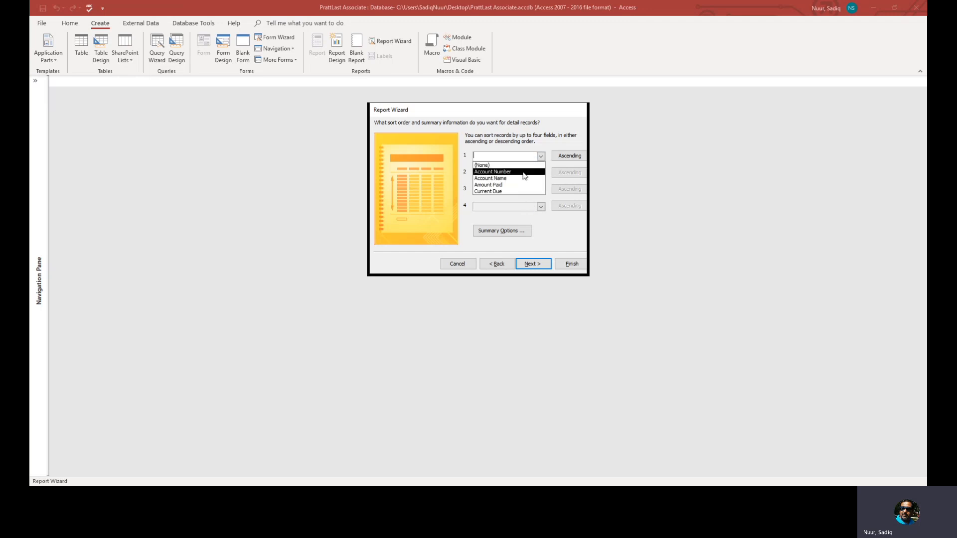
pyautogui.click(523, 172)
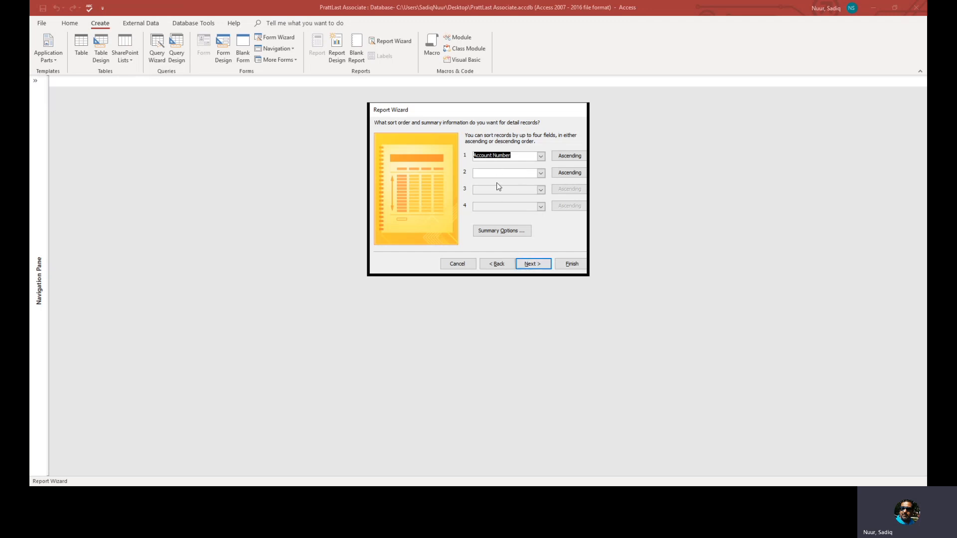
pyautogui.click(502, 231)
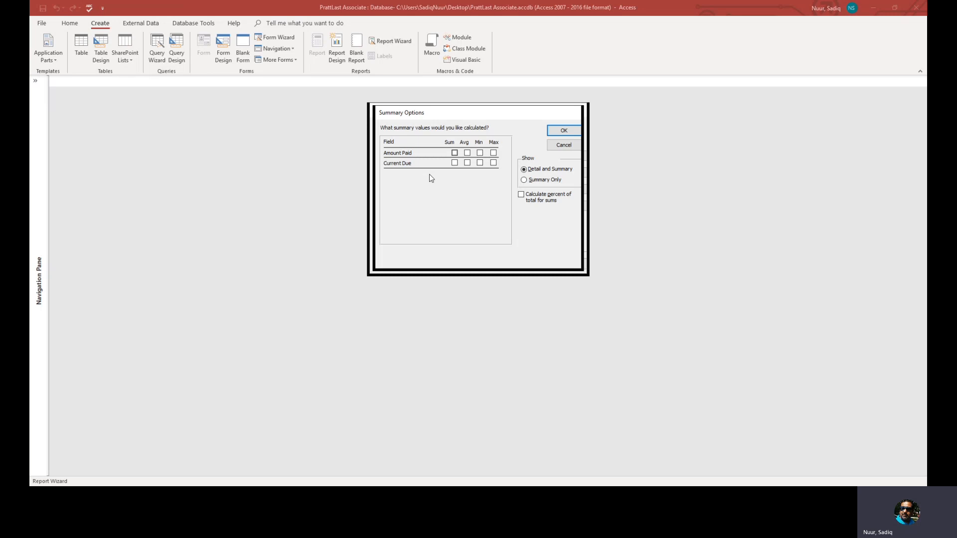
pyautogui.click(455, 153)
pyautogui.click(454, 163)
pyautogui.click(570, 132)
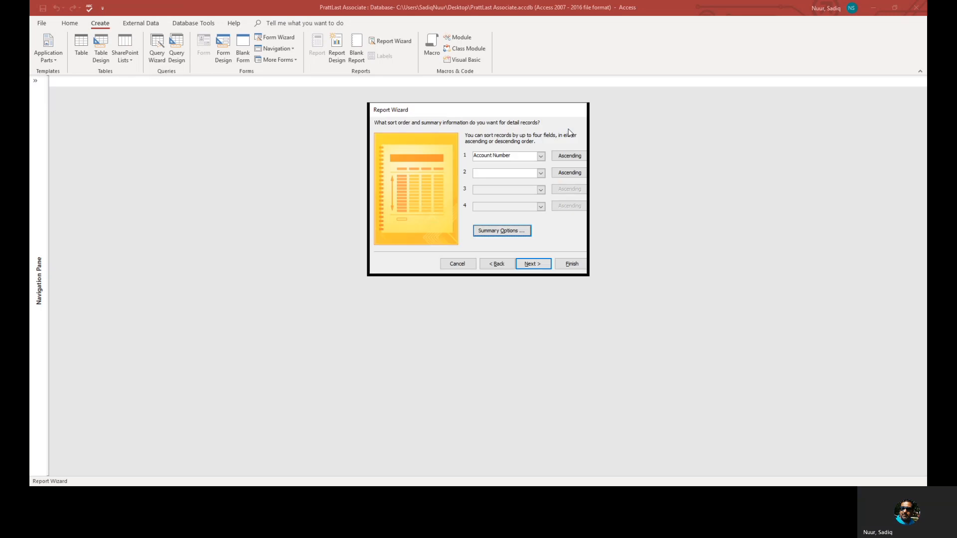
pyautogui.click(533, 264)
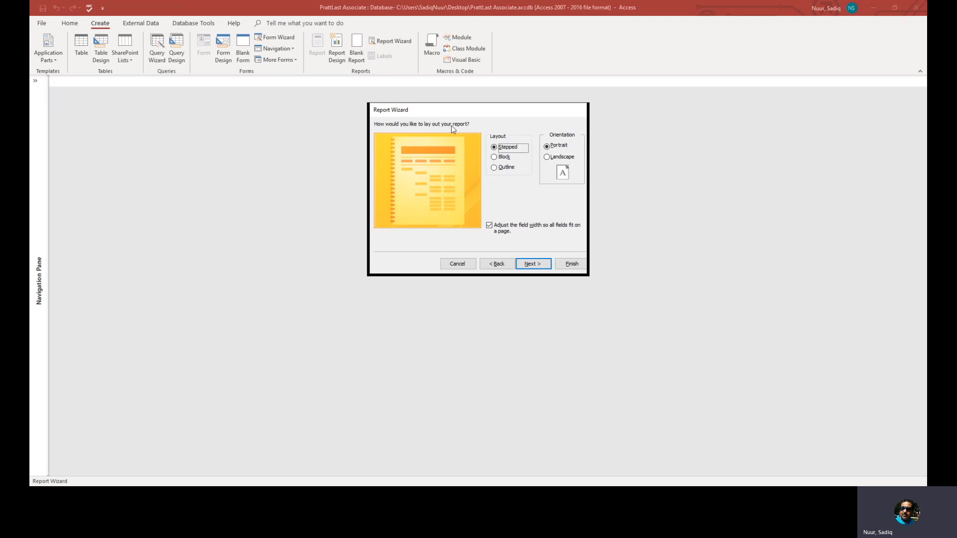
# Preview the Block and Outline report layouts and return the layout to Stepped
pyautogui.click(494, 158)
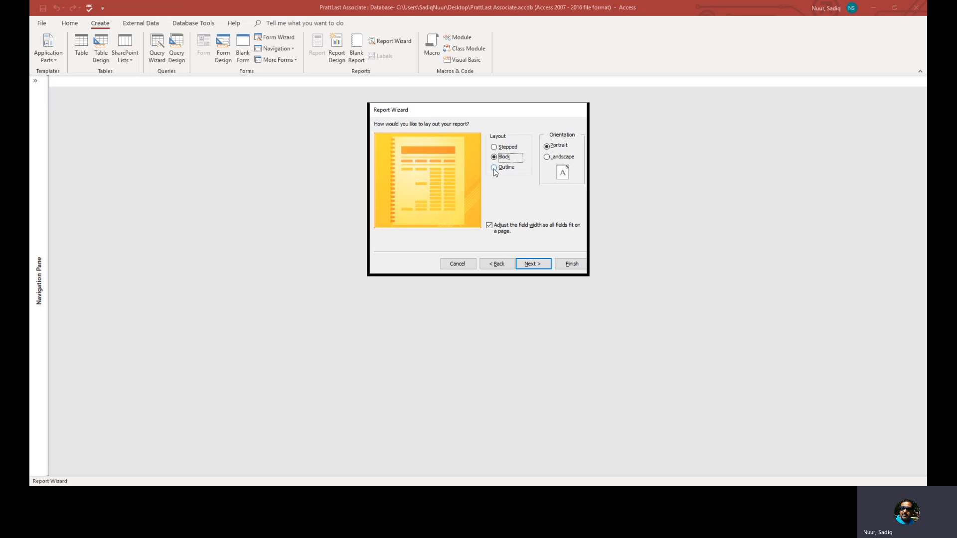
pyautogui.click(494, 168)
pyautogui.click(494, 148)
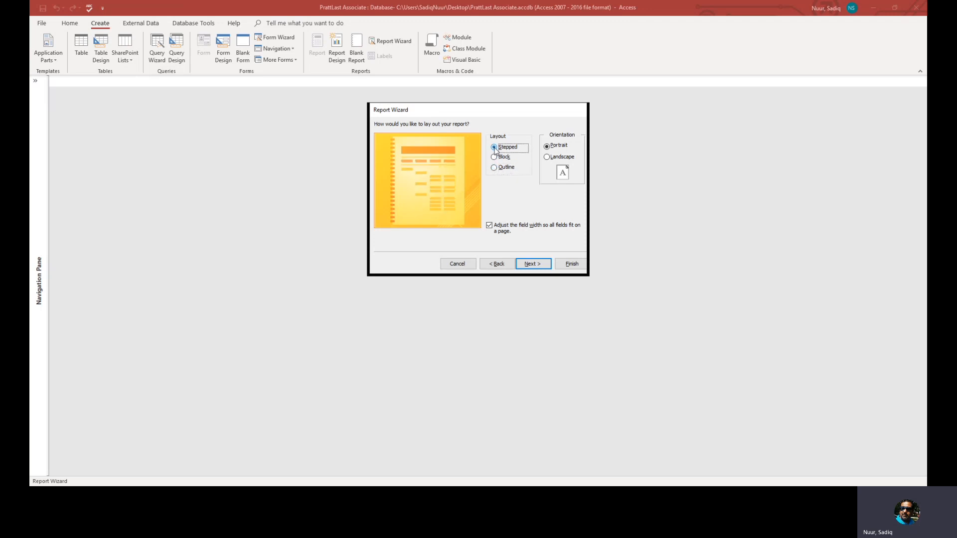
# Choose landscape orientation, title the report Accounts By Account Manager, and finish the wizard to preview it
pyautogui.click(547, 158)
pyautogui.click(528, 266)
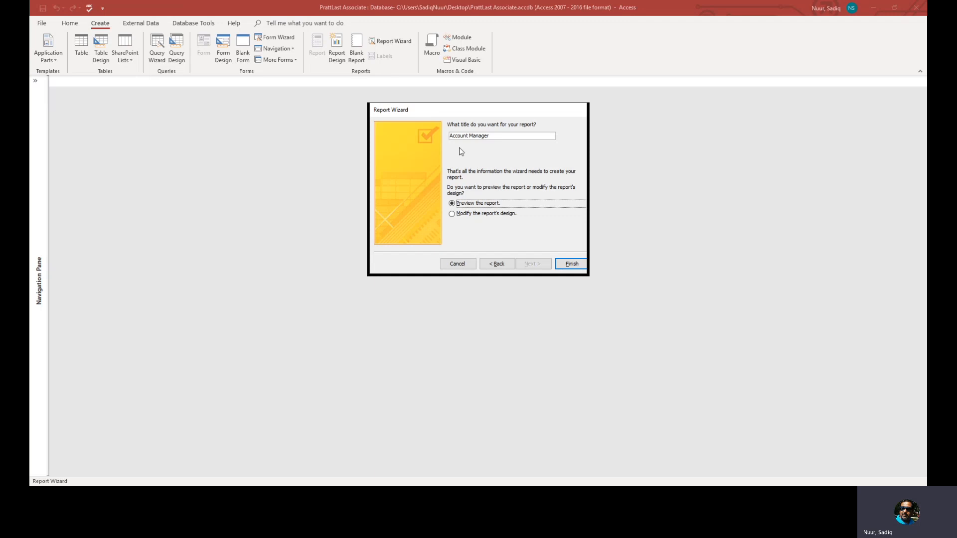
pyautogui.click(467, 136)
pyautogui.write('s ')
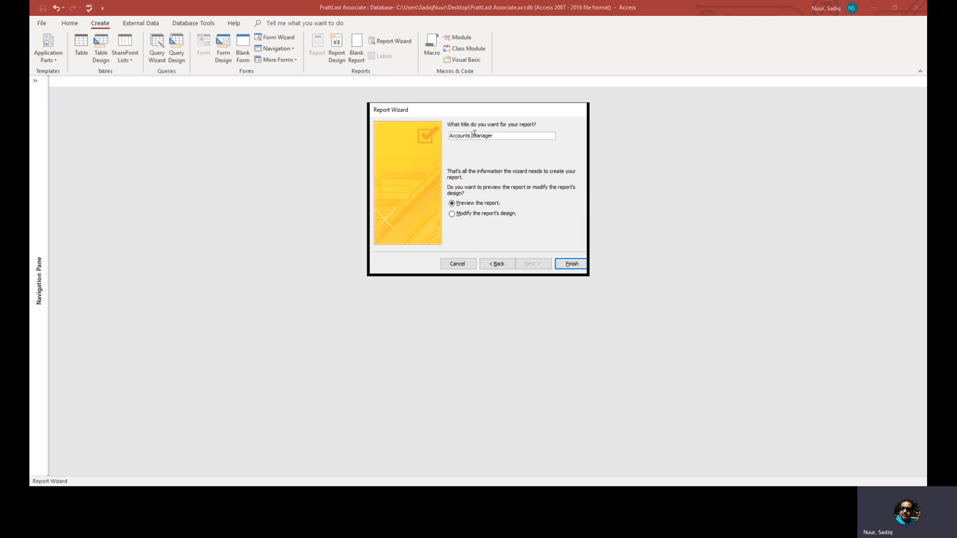
pyautogui.write('By Account')
pyautogui.click(574, 262)
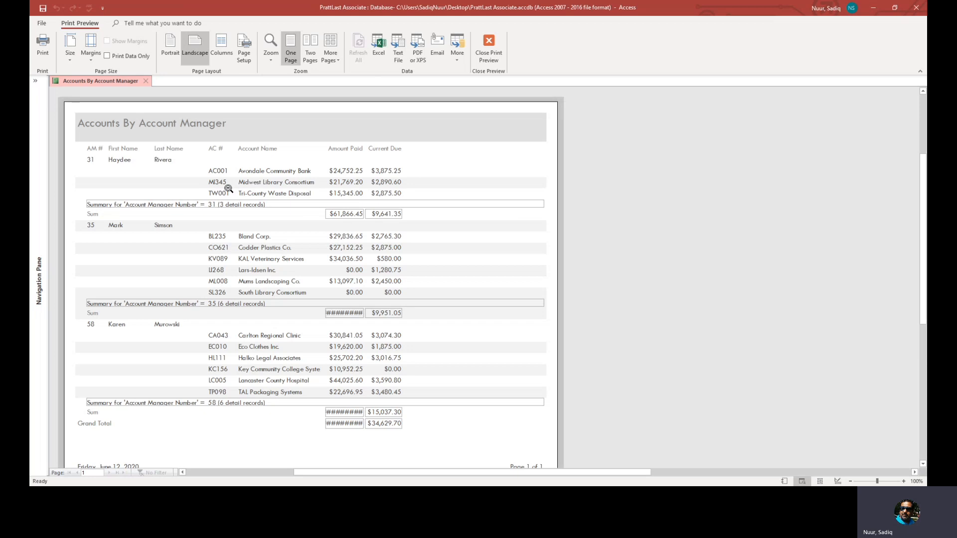
# Leave the print preview, show the report in Layout View, and rename the AM # heading as Account Manager Number
pyautogui.click(494, 49)
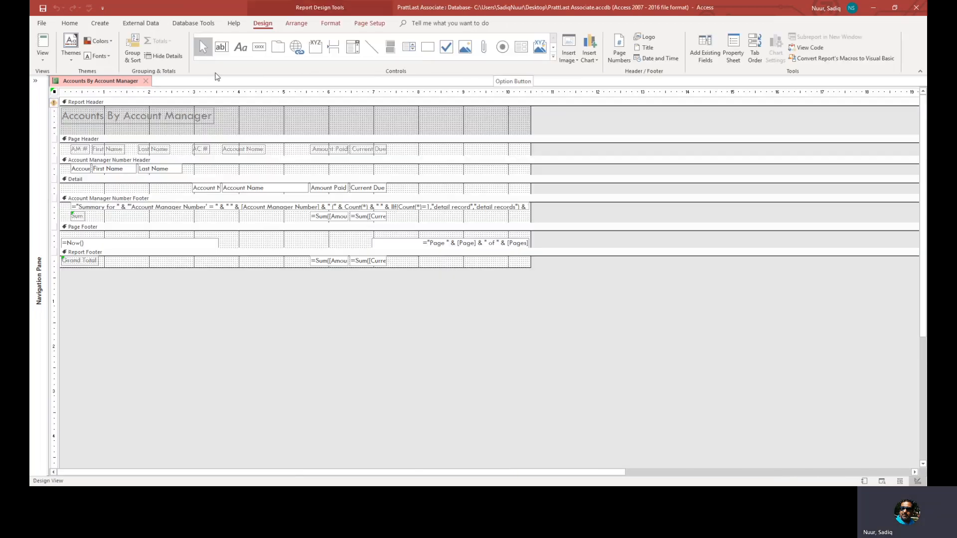
pyautogui.click(43, 61)
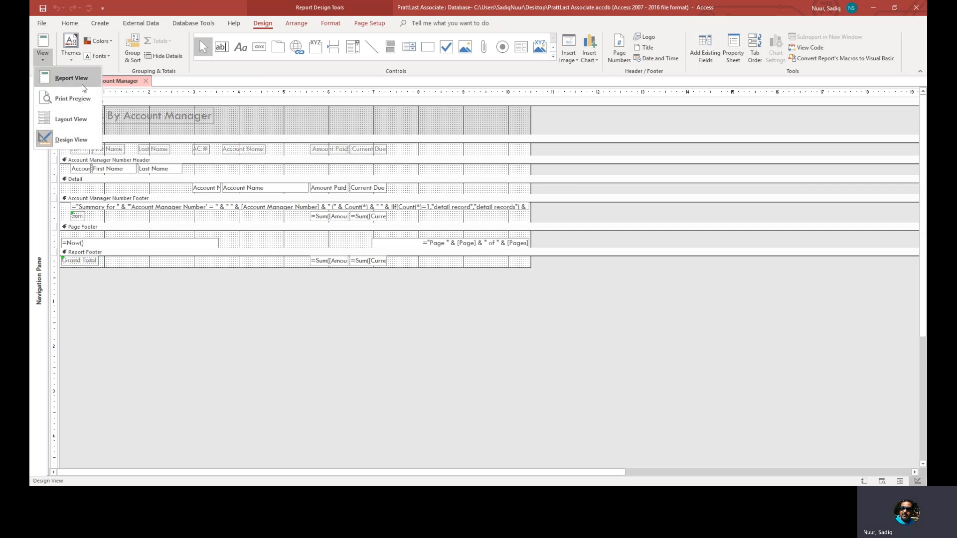
pyautogui.click(77, 122)
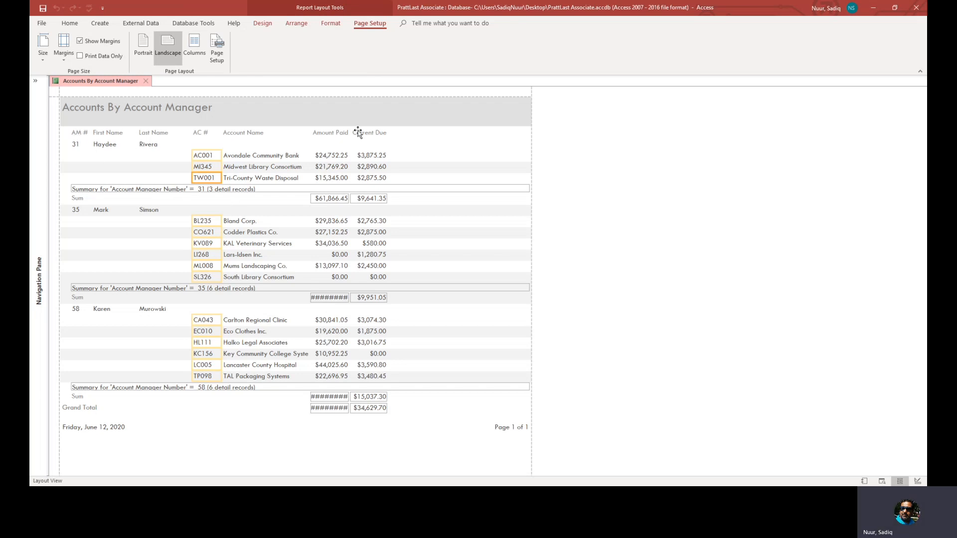
pyautogui.click(78, 133)
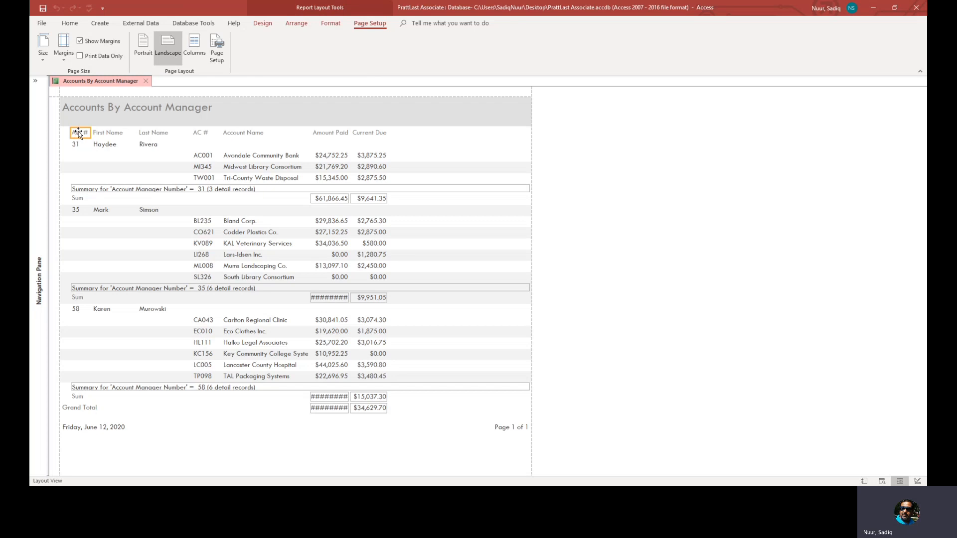
pyautogui.click(78, 132)
pyautogui.write('ccount Manager Number')
pyautogui.press('Return')
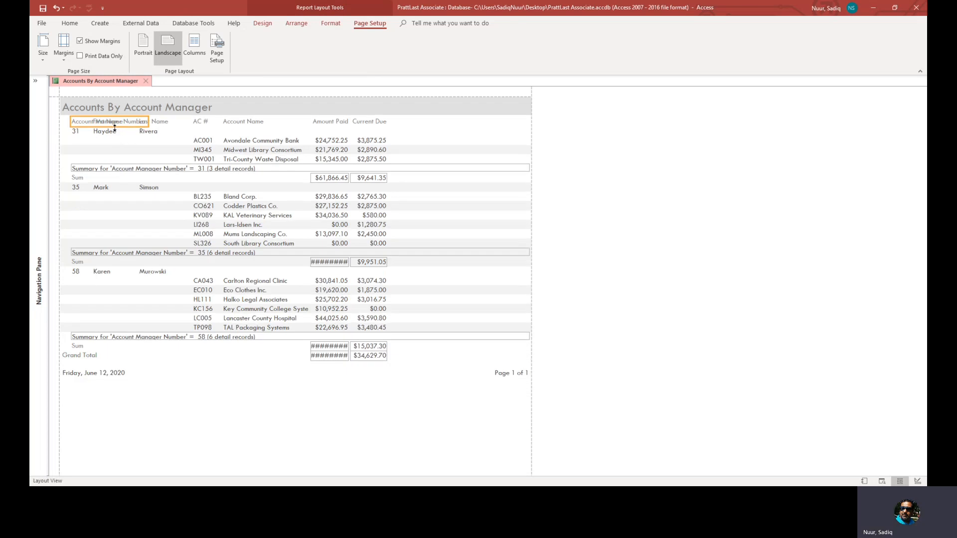
# Make the Account Manager Number heading narrower and taller so its text wraps onto three lines
pyautogui.moveTo(115, 127); pyautogui.dragTo(114, 137)
pyautogui.click(145, 126)
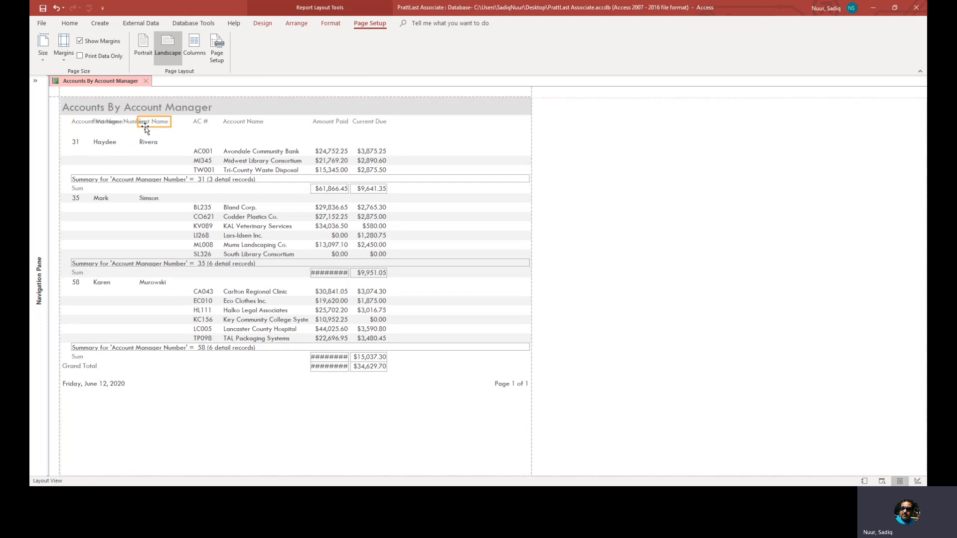
pyautogui.click(137, 127)
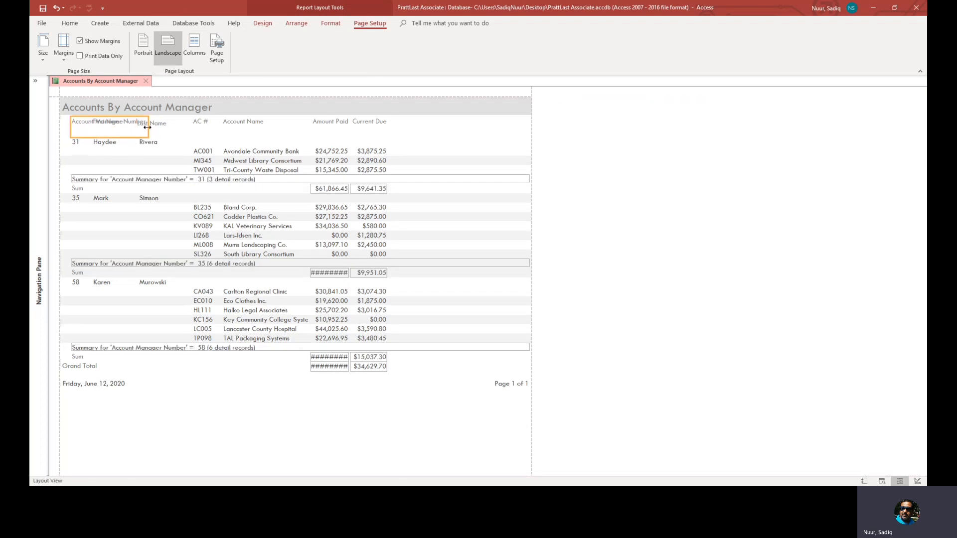
pyautogui.moveTo(147, 127); pyautogui.dragTo(121, 127)
pyautogui.moveTo(122, 128); pyautogui.dragTo(125, 129)
pyautogui.moveTo(123, 127); pyautogui.dragTo(86, 144)
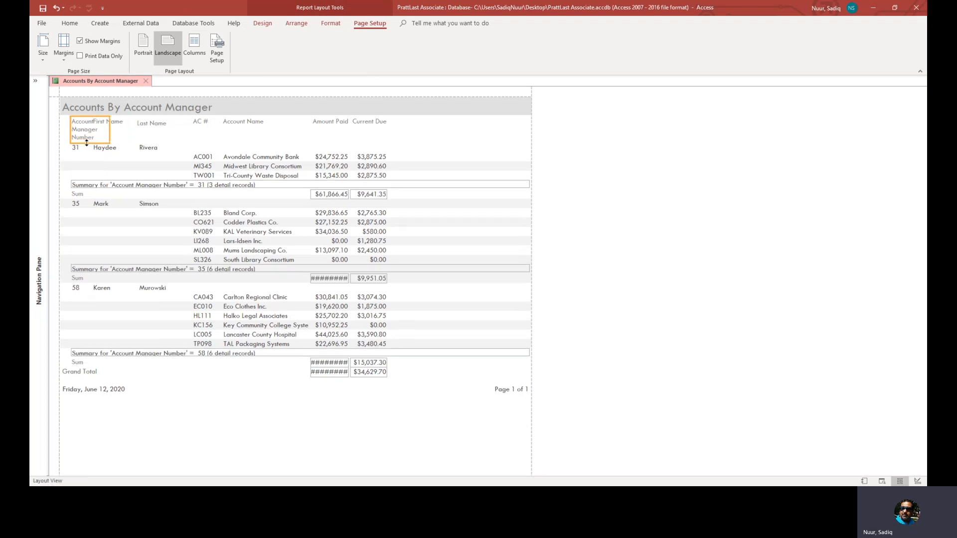
# Shift the First Name and Last Name headings and their values to the right, clear of the Account Manager Number heading
pyautogui.click(131, 133)
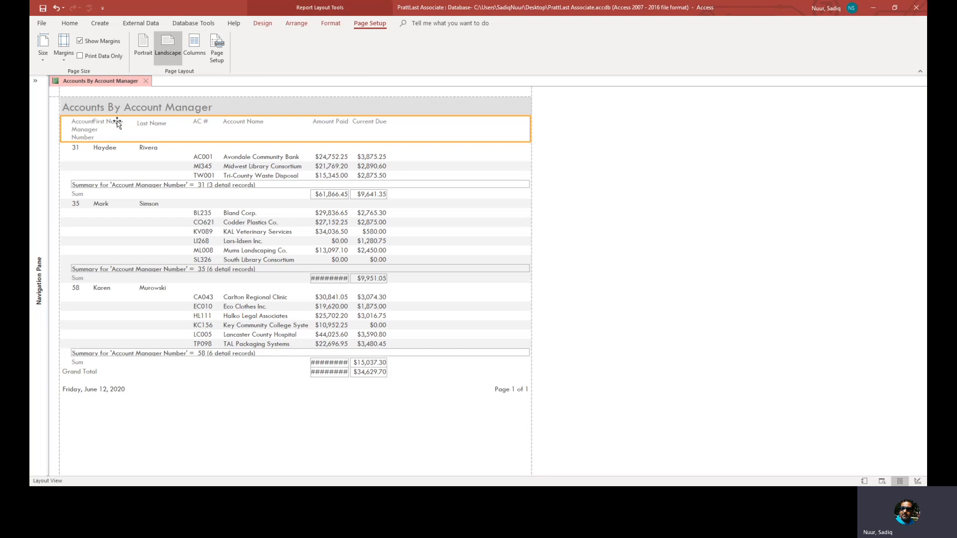
pyautogui.click(118, 124)
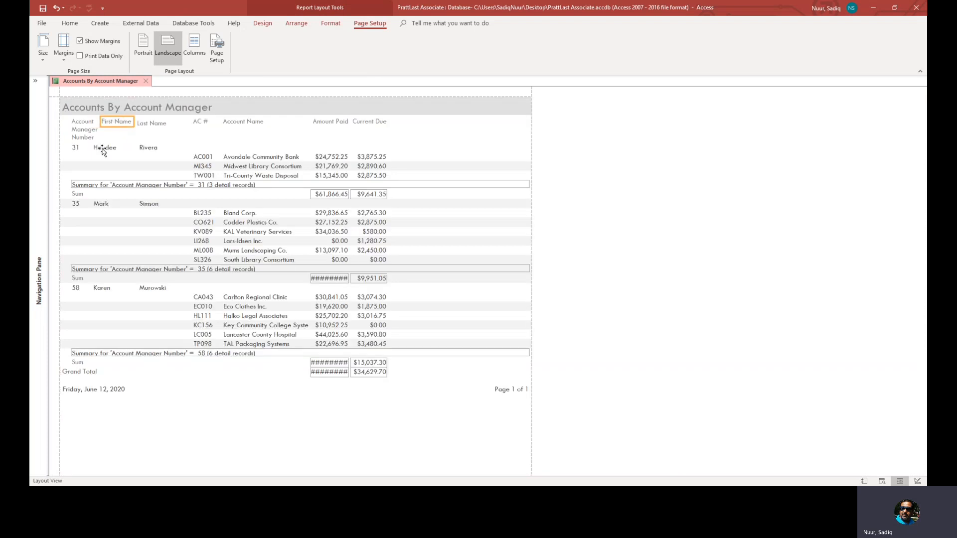
pyautogui.moveTo(103, 150); pyautogui.dragTo(111, 150)
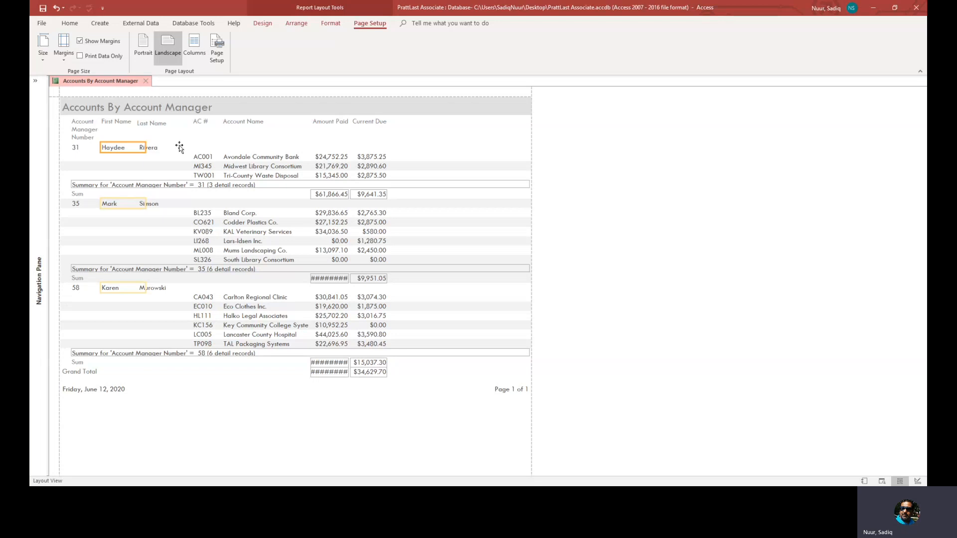
pyautogui.click(162, 124)
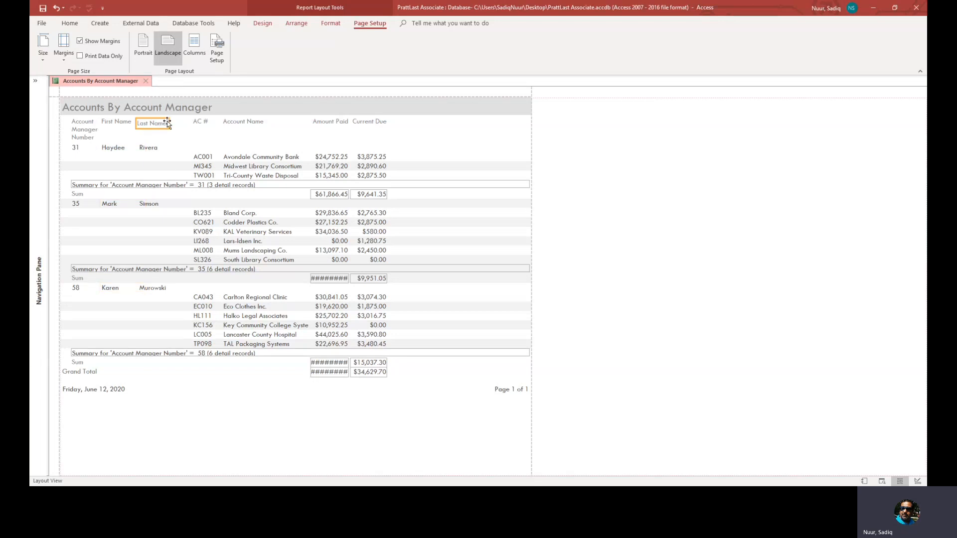
pyautogui.moveTo(166, 121); pyautogui.dragTo(152, 149)
pyautogui.click(173, 142)
pyautogui.click(148, 149)
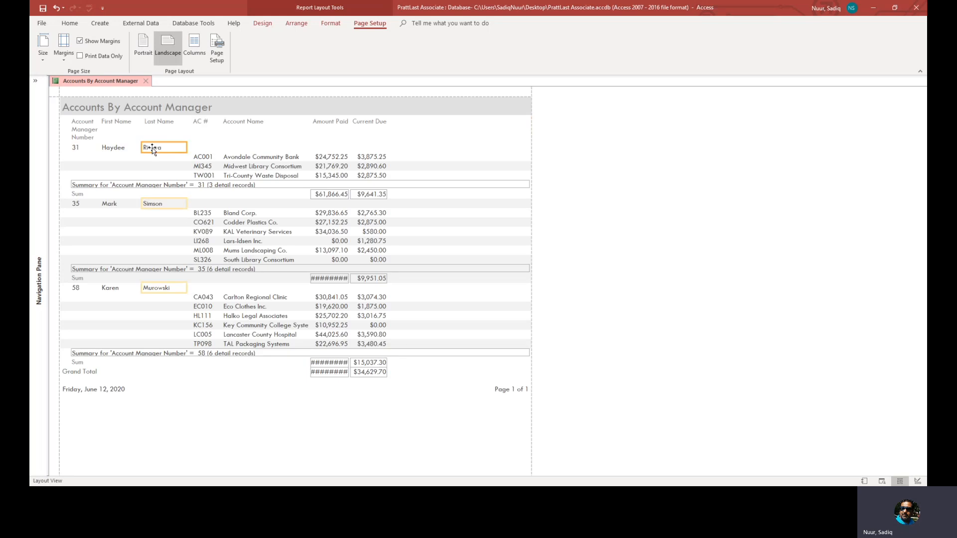
# Rename the AC # column heading as Account Number
pyautogui.click(199, 122)
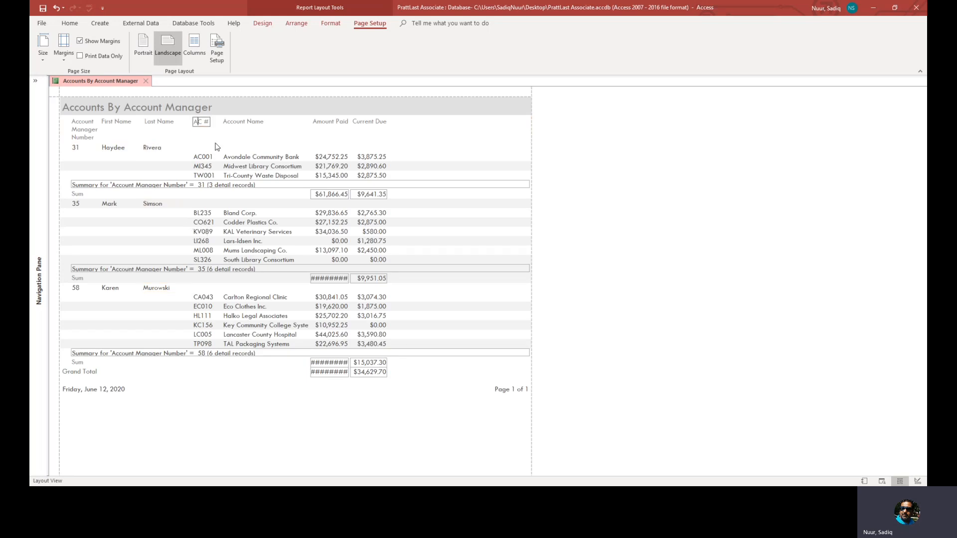
pyautogui.write('ccount Number')
pyautogui.press('Delete')
pyautogui.press('Delete')
pyautogui.press('Delete')
pyautogui.press('Return')
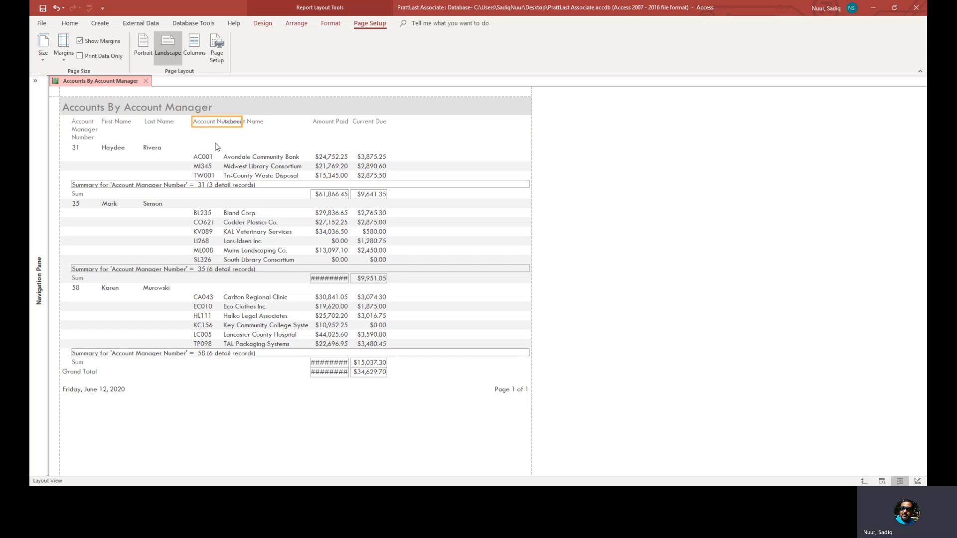
# Shift the Account Name heading clear of Account Number and move the account name values slightly to the right
pyautogui.click(240, 124)
pyautogui.moveTo(243, 123); pyautogui.dragTo(260, 123)
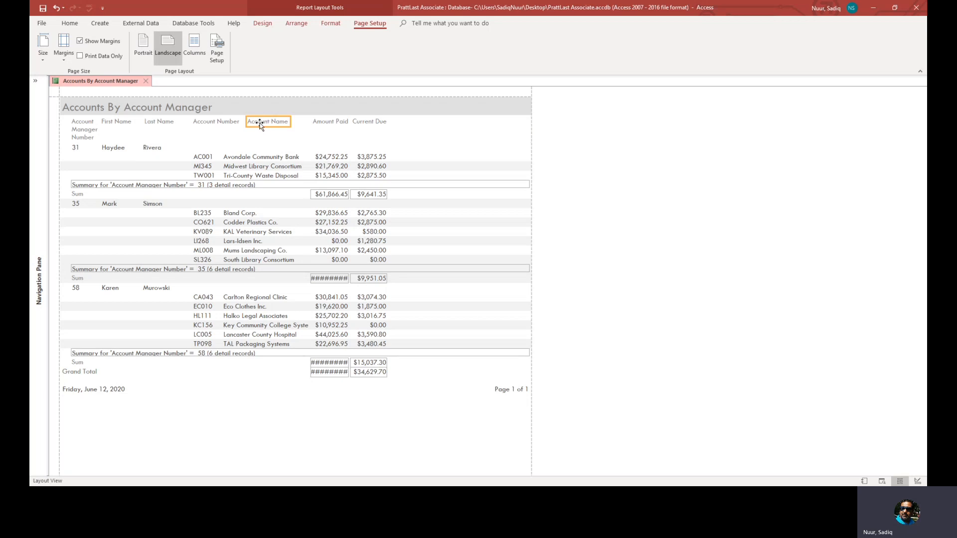
pyautogui.click(236, 167)
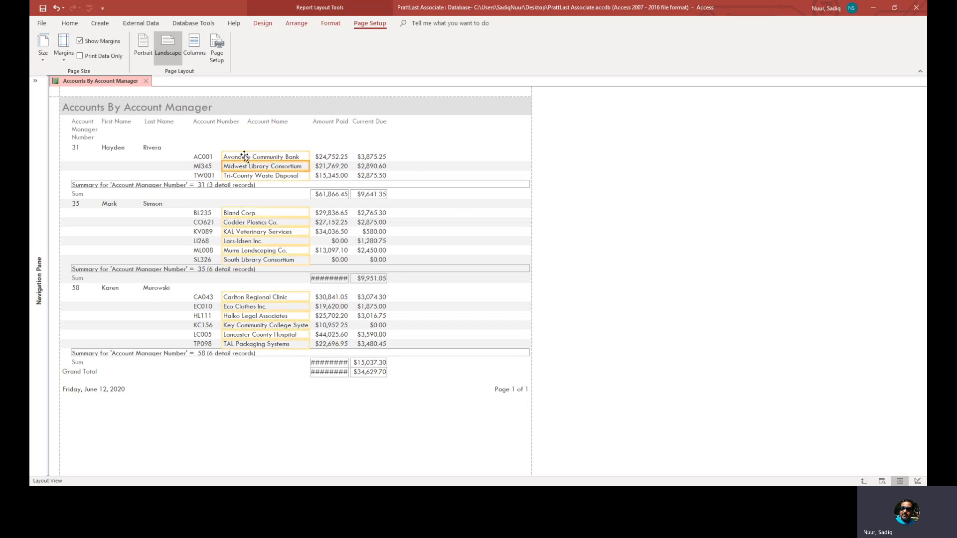
pyautogui.click(245, 156)
pyautogui.moveTo(245, 156); pyautogui.dragTo(248, 156)
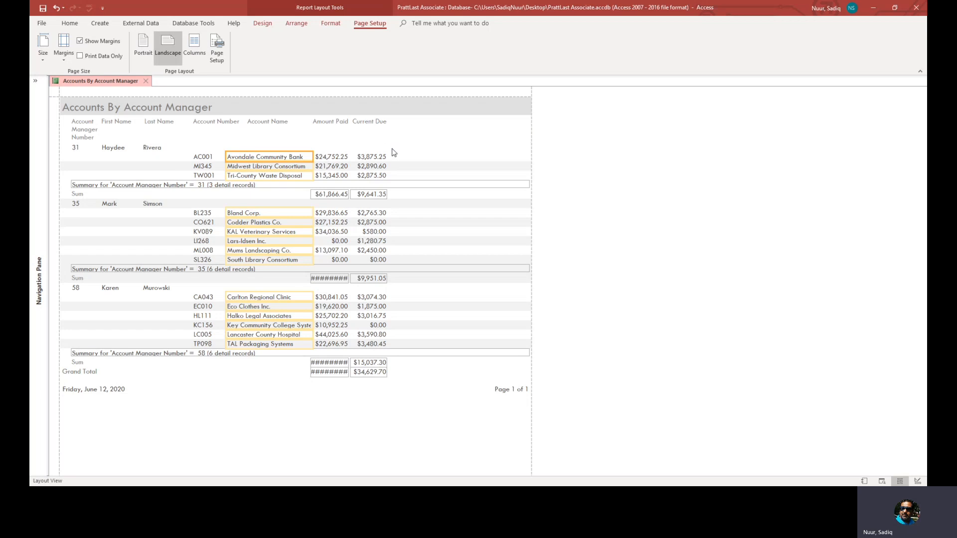
# Widen the Amount Paid group sum and grand total controls so that they display amounts instead of # signs
pyautogui.click(322, 363)
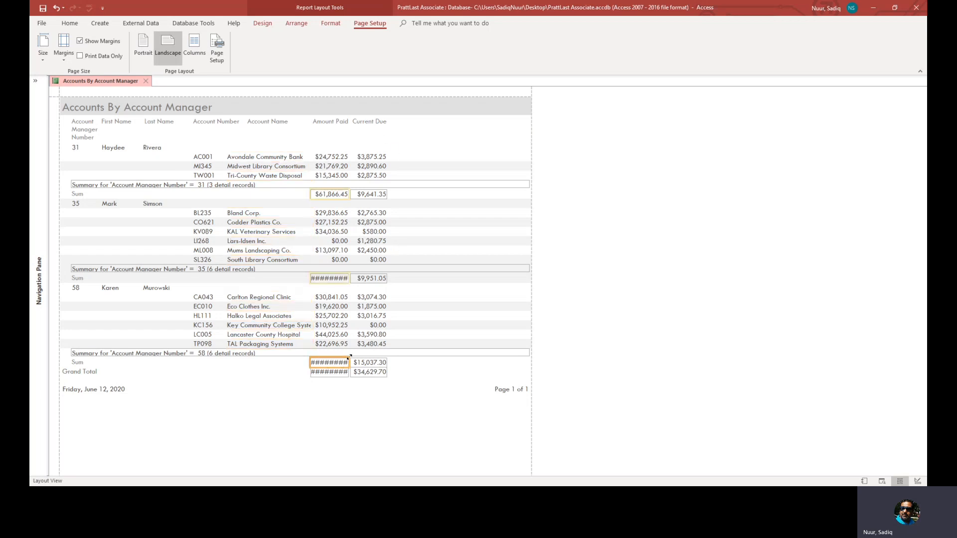
pyautogui.click(337, 279)
pyautogui.moveTo(349, 278); pyautogui.dragTo(353, 279)
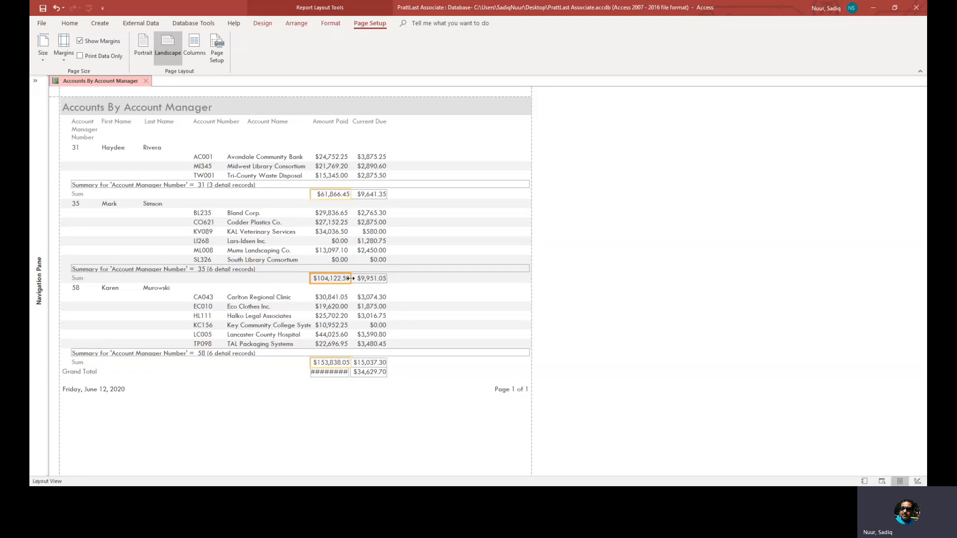
pyautogui.click(330, 374)
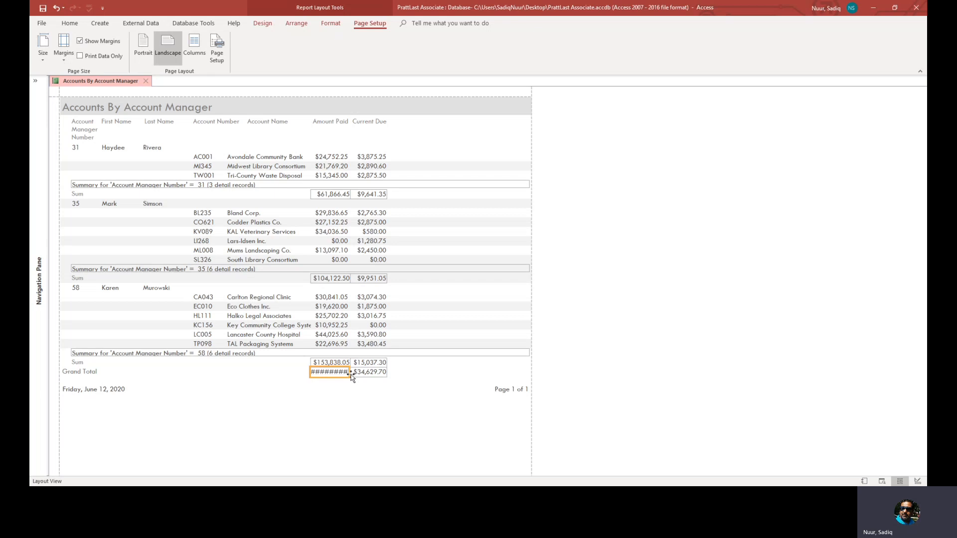
pyautogui.moveTo(350, 374); pyautogui.dragTo(353, 370)
pyautogui.click(369, 408)
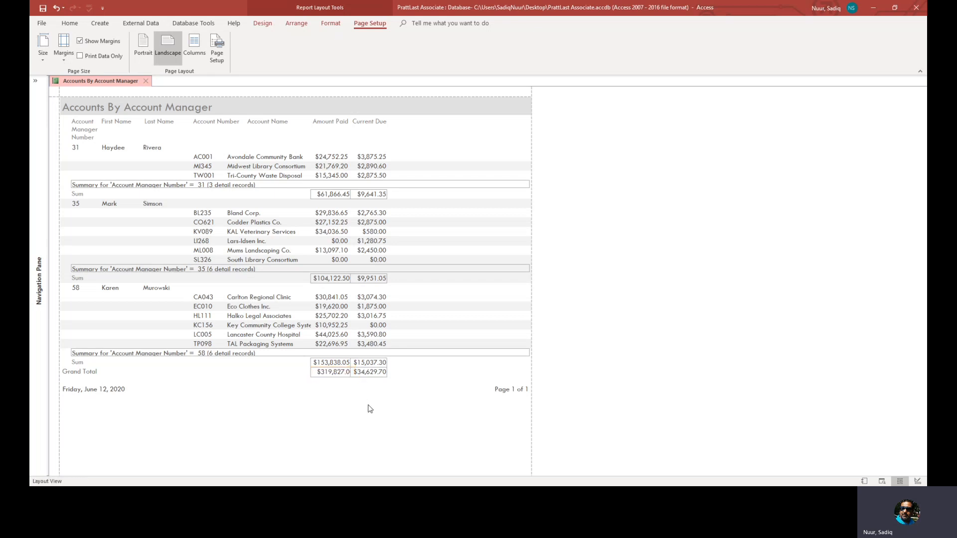
# Widen the Current Due group sum and grand total controls to a matching width
pyautogui.click(365, 377)
pyautogui.moveTo(387, 370); pyautogui.dragTo(394, 363)
pyautogui.click(387, 362)
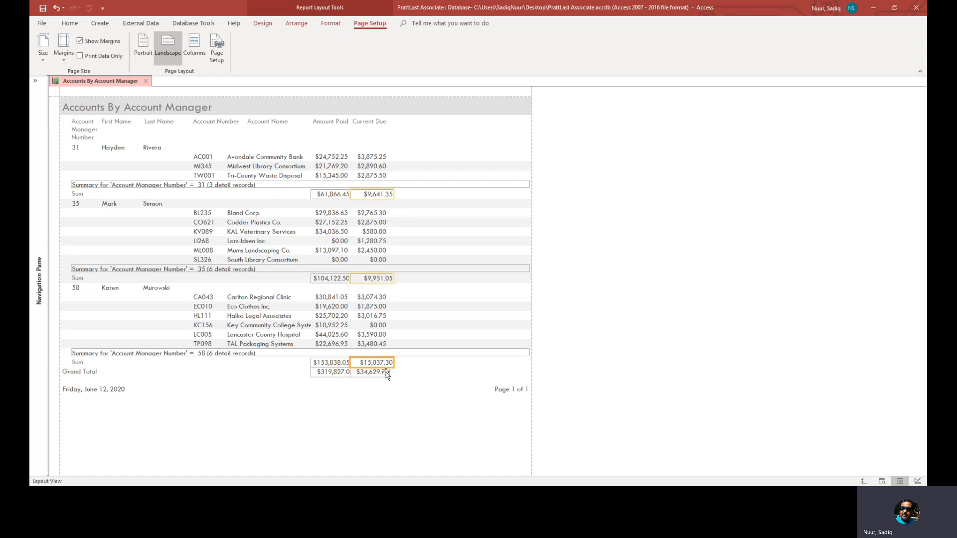
pyautogui.click(391, 372)
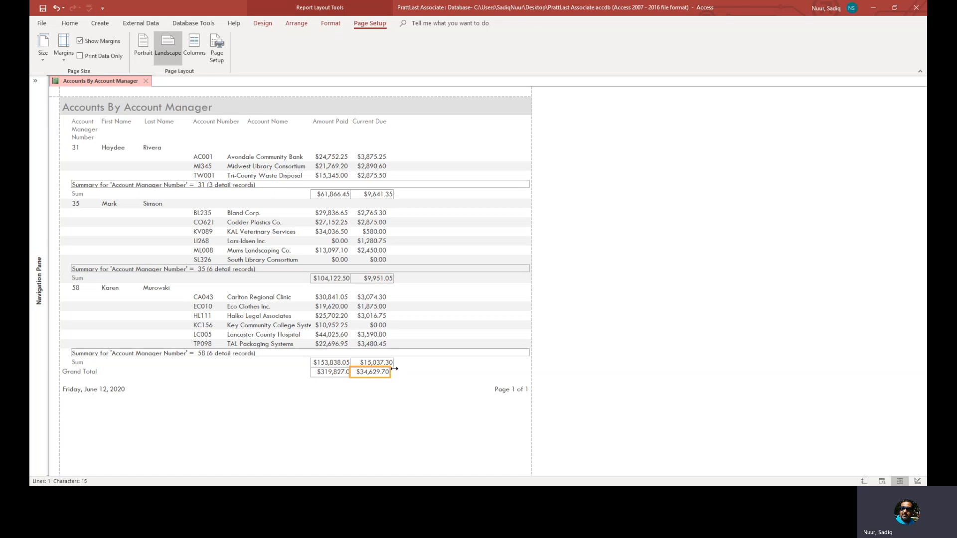
pyautogui.moveTo(394, 369); pyautogui.dragTo(394, 370)
pyautogui.click(390, 390)
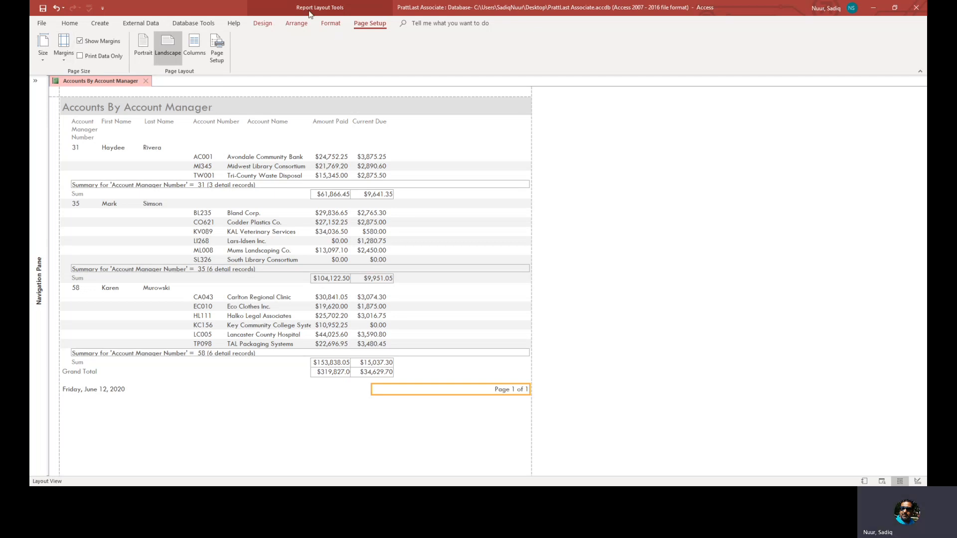
# Close the Accounts By Account Manager report and save its design changes
pyautogui.click(267, 24)
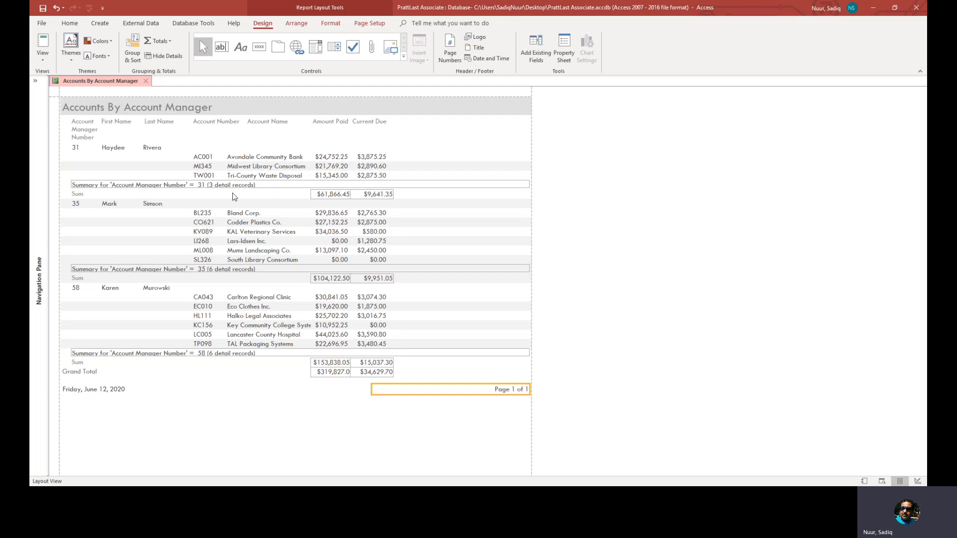
pyautogui.click(146, 81)
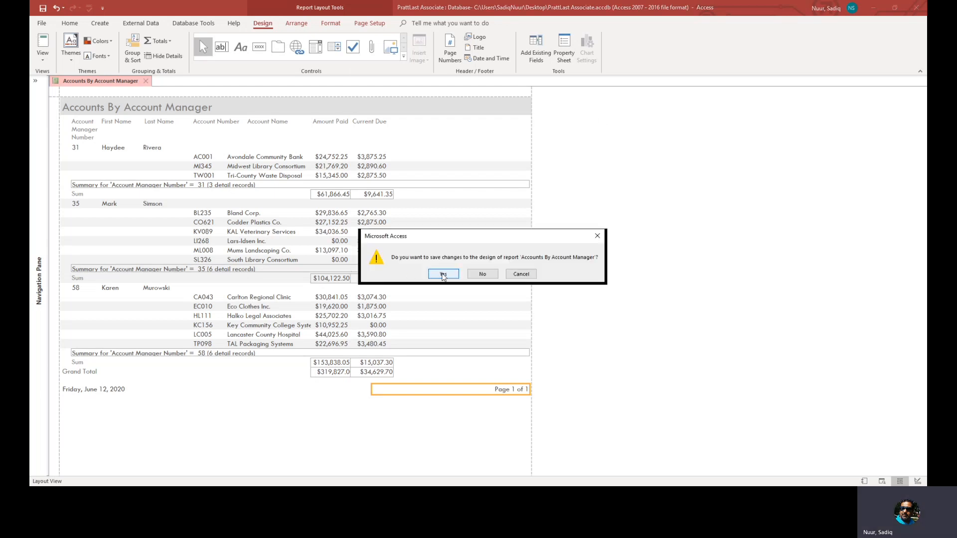
pyautogui.click(443, 278)
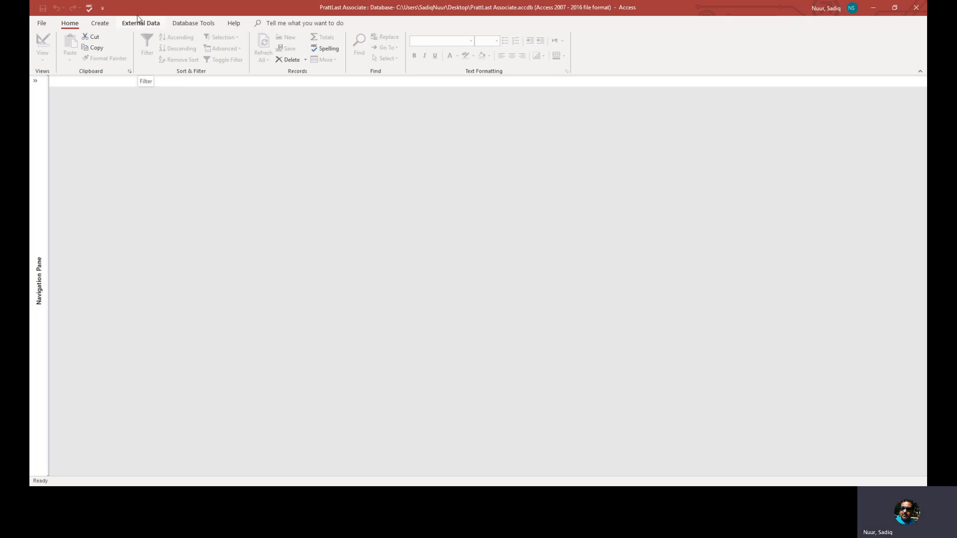
# Create a blank report and list all tables with the Account Manager table's fields expanded
pyautogui.click(102, 23)
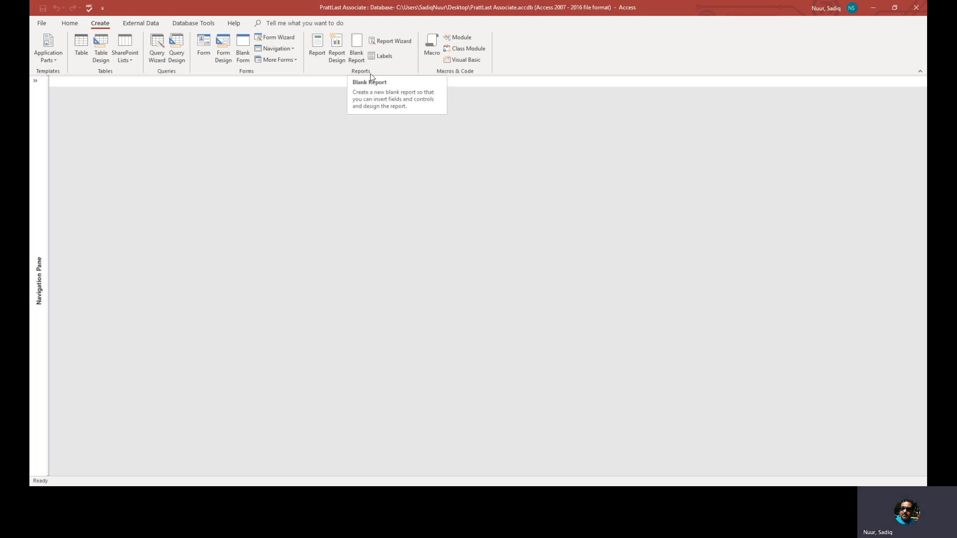
pyautogui.click(357, 46)
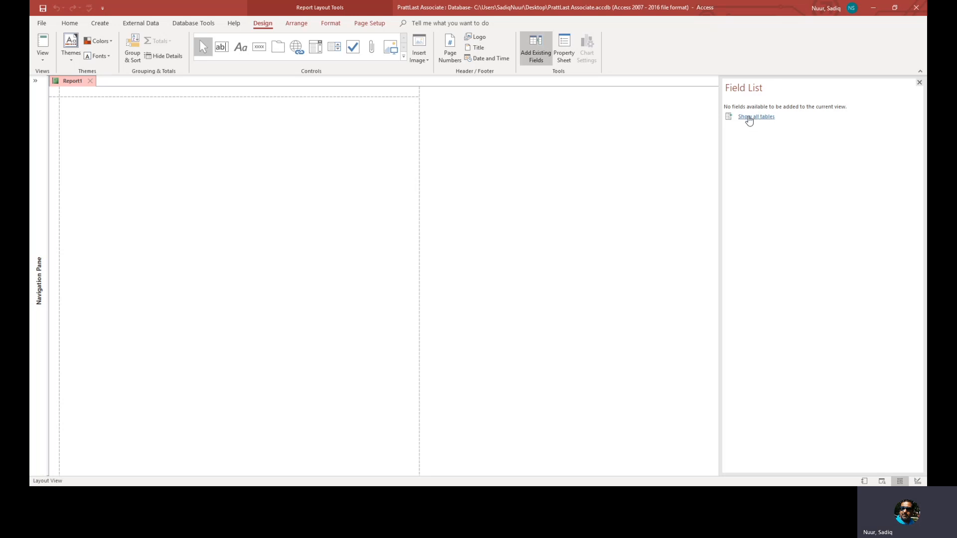
pyautogui.click(753, 117)
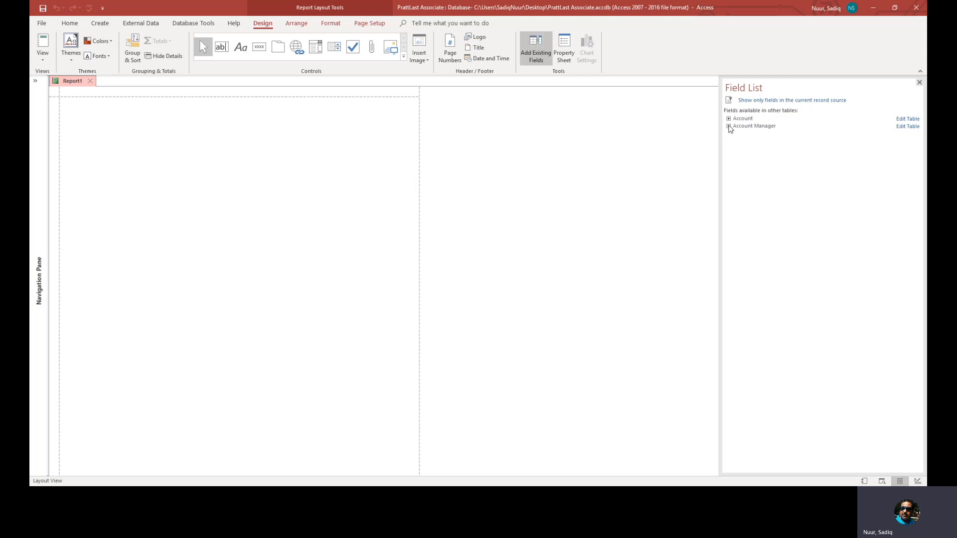
pyautogui.click(729, 127)
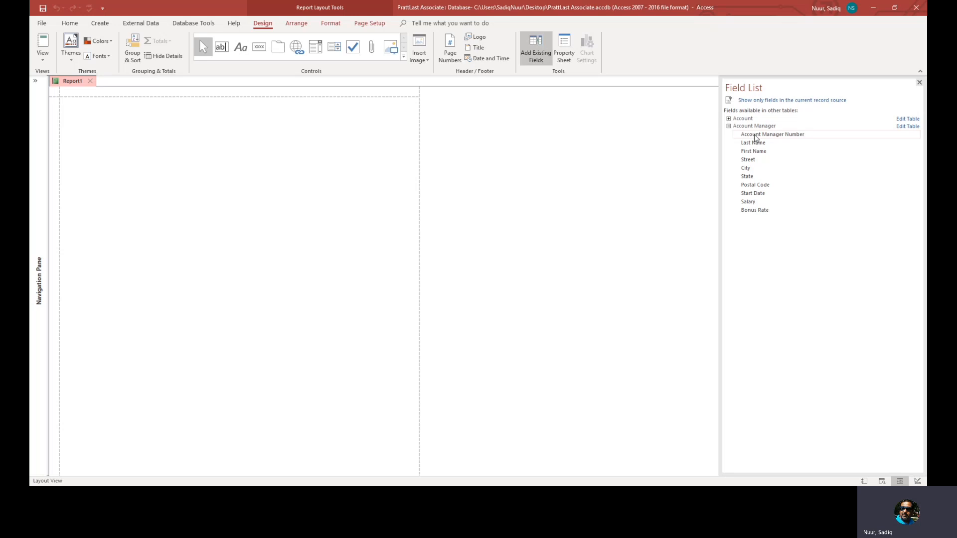
# Add the Account Manager Number, First Name and Last Name fields from the Account Manager table as adjacent columns in the blank report
pyautogui.moveTo(756, 137); pyautogui.dragTo(125, 106)
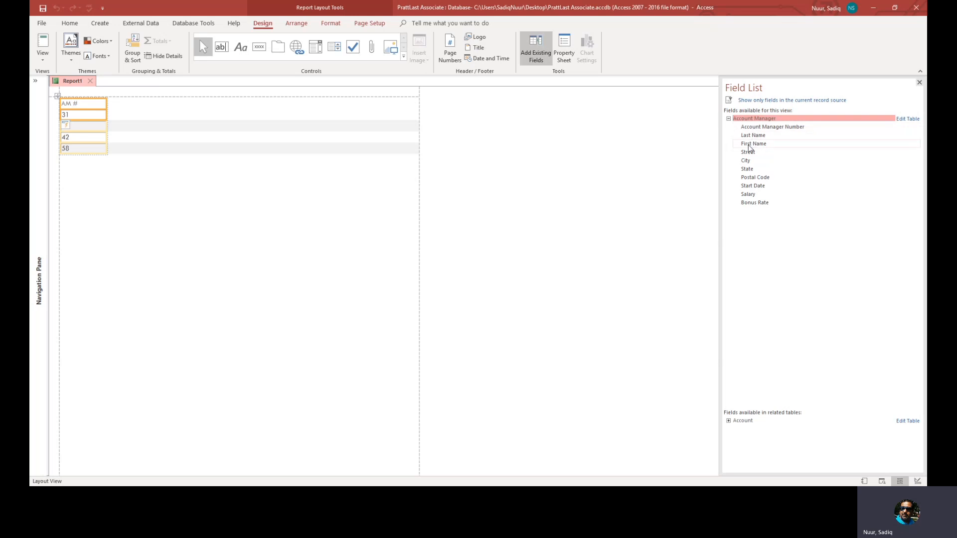
pyautogui.moveTo(750, 145); pyautogui.dragTo(140, 103)
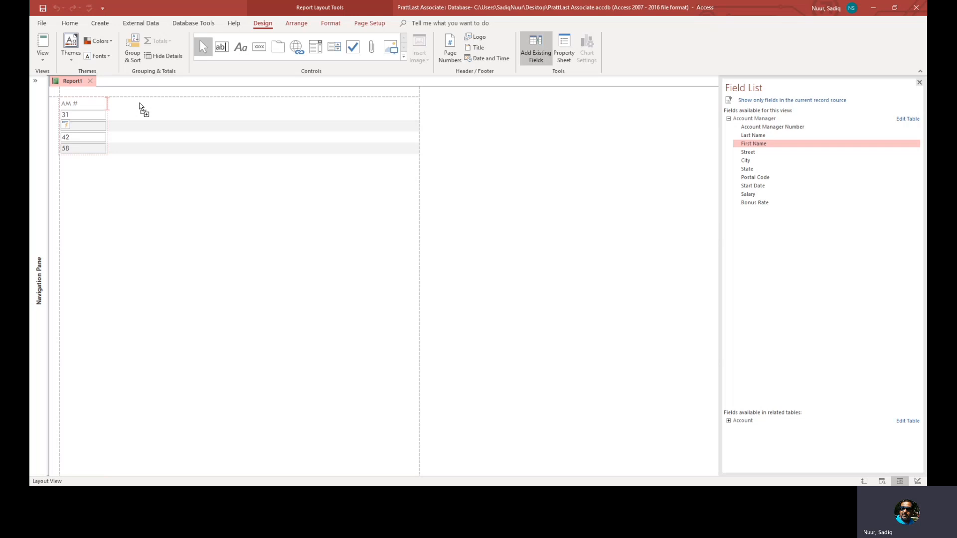
pyautogui.moveTo(139, 104); pyautogui.dragTo(141, 104)
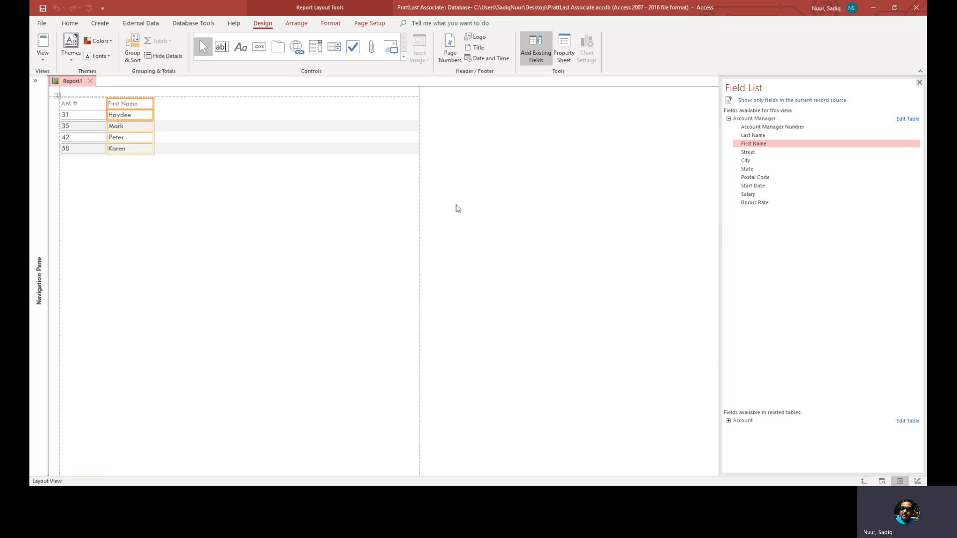
pyautogui.click(763, 135)
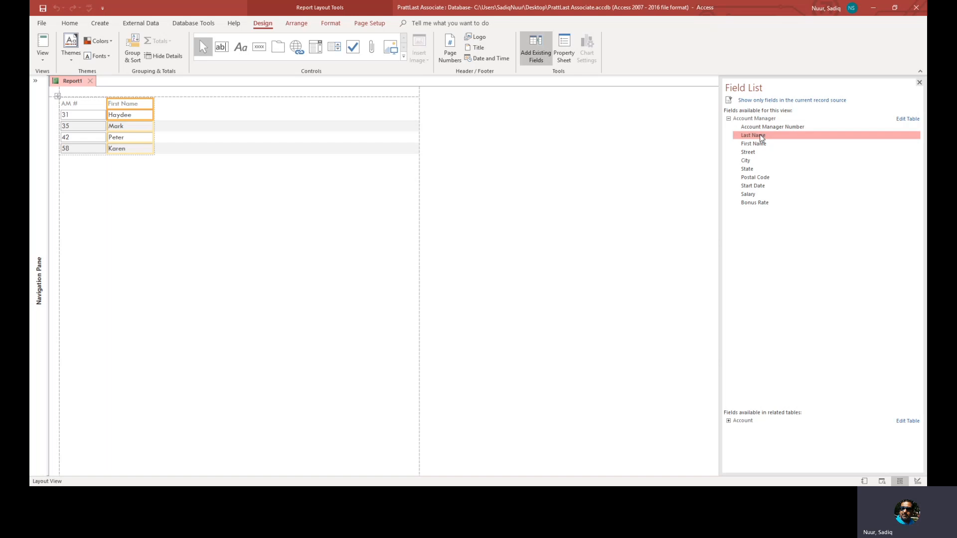
pyautogui.moveTo(762, 138)
pyautogui.mouseDown()
pyautogui.moveTo(541, 137)
pyautogui.moveTo(208, 103)
pyautogui.mouseUp()
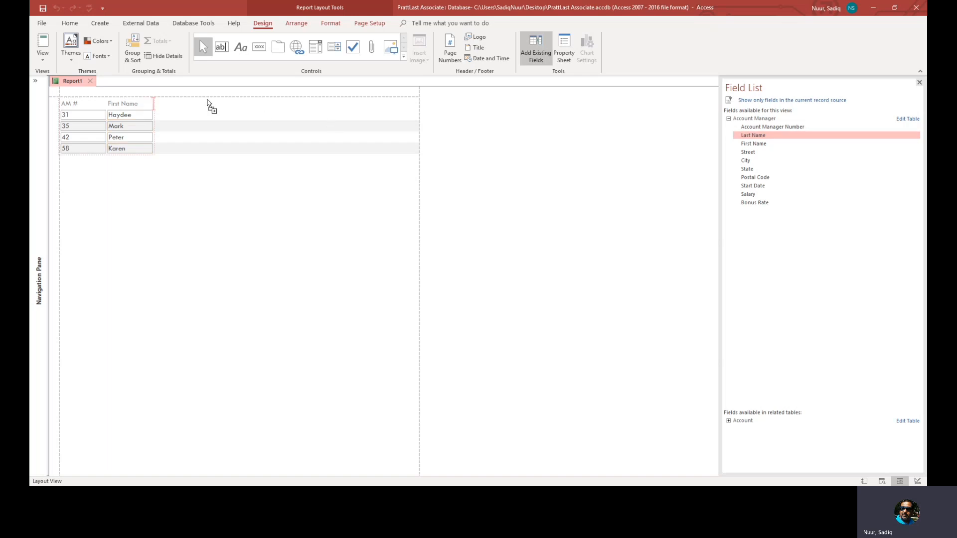
pyautogui.moveTo(208, 103); pyautogui.dragTo(209, 102)
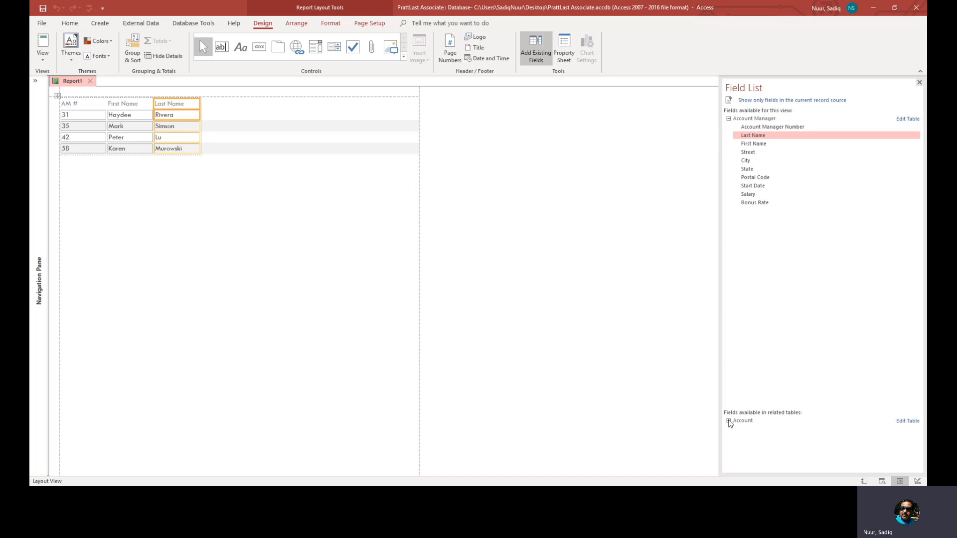
# Add the Account table's Account Number, Account Name, Amount Paid and Current Due fields as further columns, and insert a report title
pyautogui.click(728, 421)
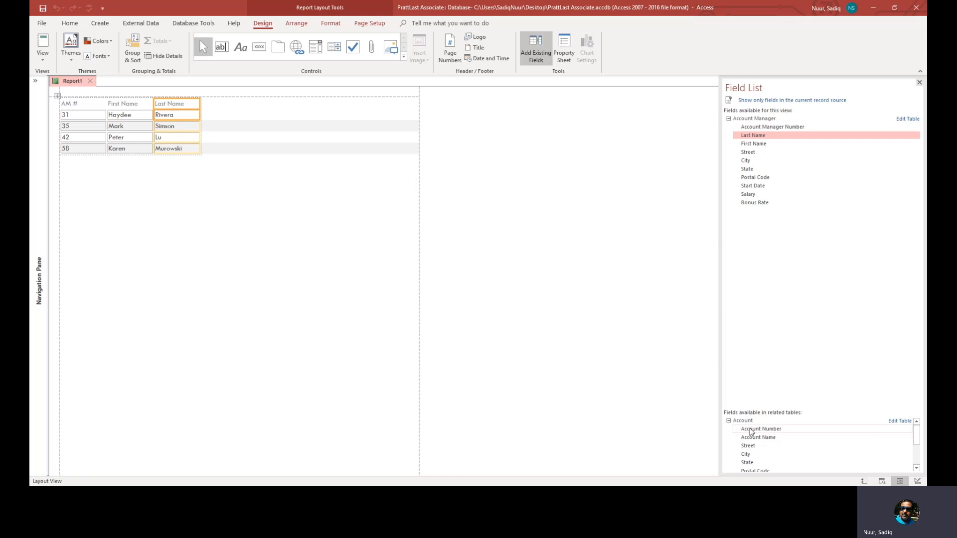
pyautogui.moveTo(752, 432); pyautogui.dragTo(261, 111)
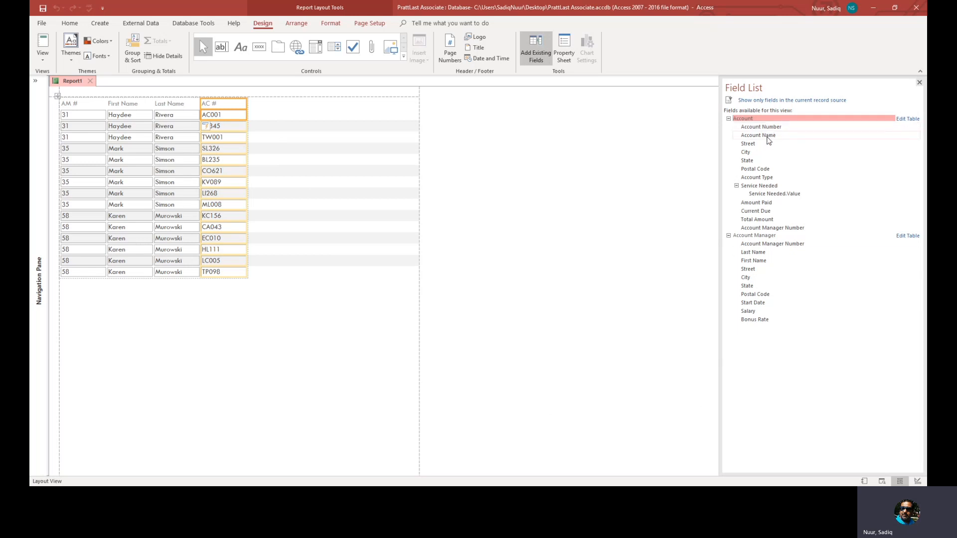
pyautogui.moveTo(768, 140); pyautogui.dragTo(323, 130)
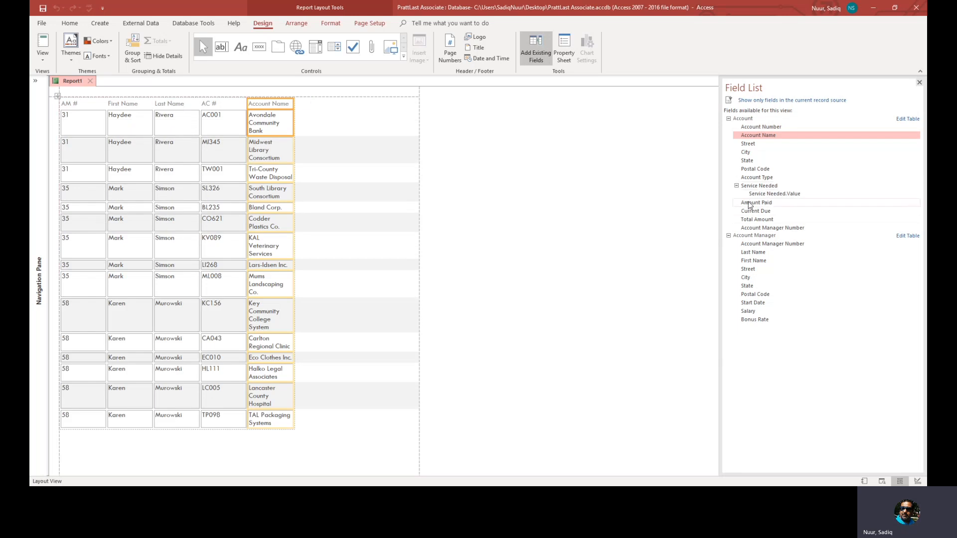
pyautogui.moveTo(749, 204); pyautogui.dragTo(338, 109)
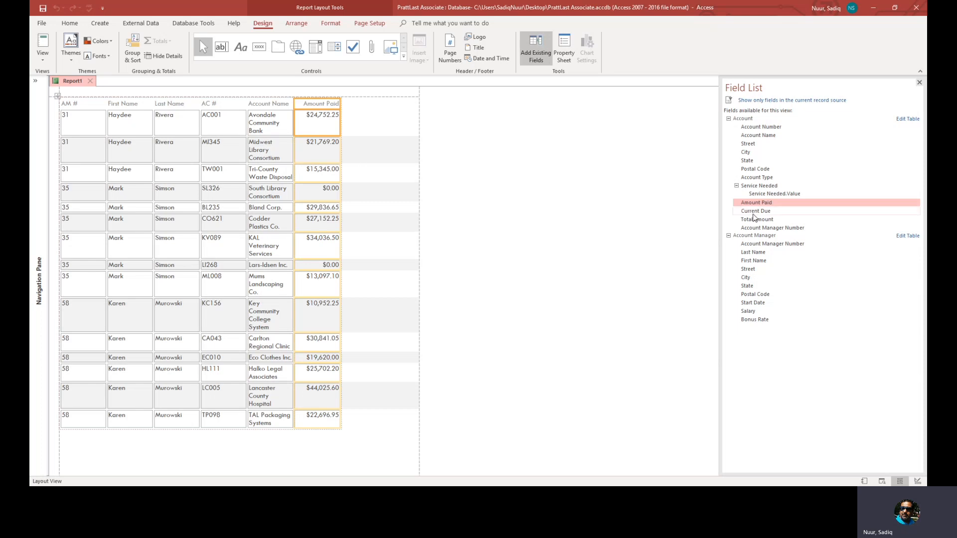
pyautogui.moveTo(754, 212); pyautogui.dragTo(381, 118)
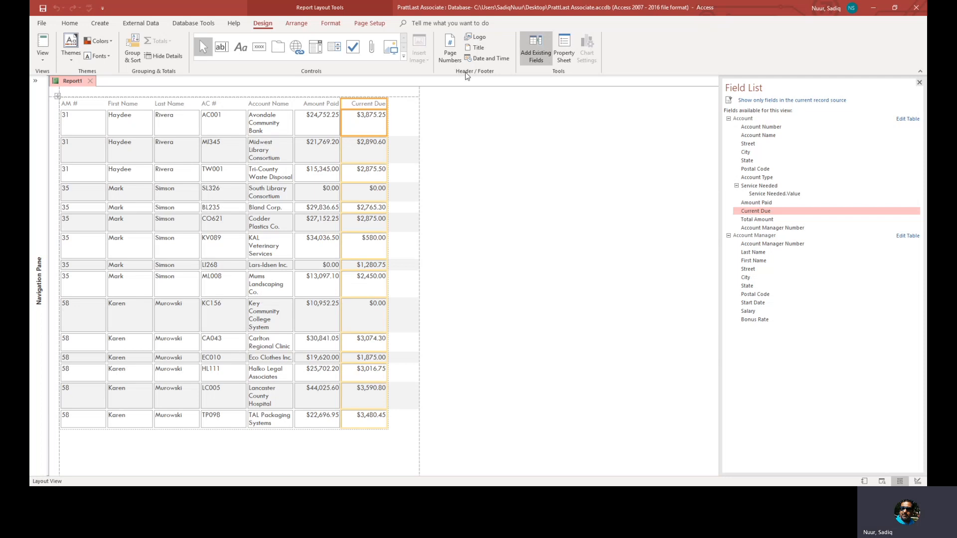
pyautogui.click(478, 48)
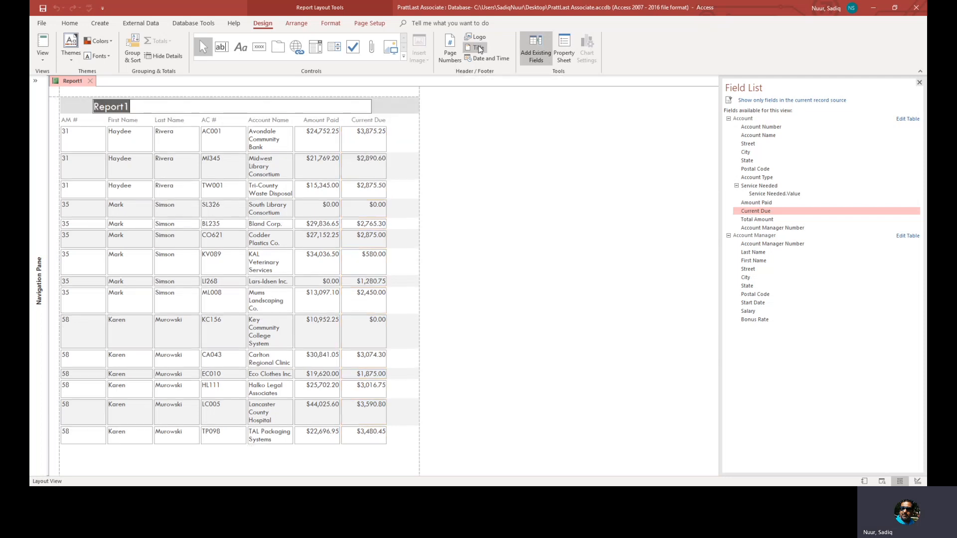
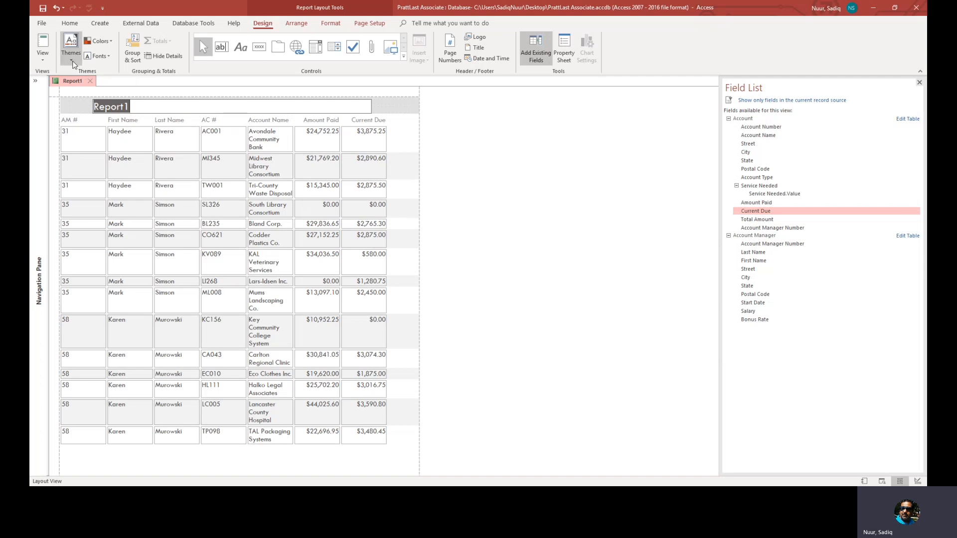
# Try the beige Office theme on the report, and apply the light blue Office theme instead
pyautogui.click(73, 59)
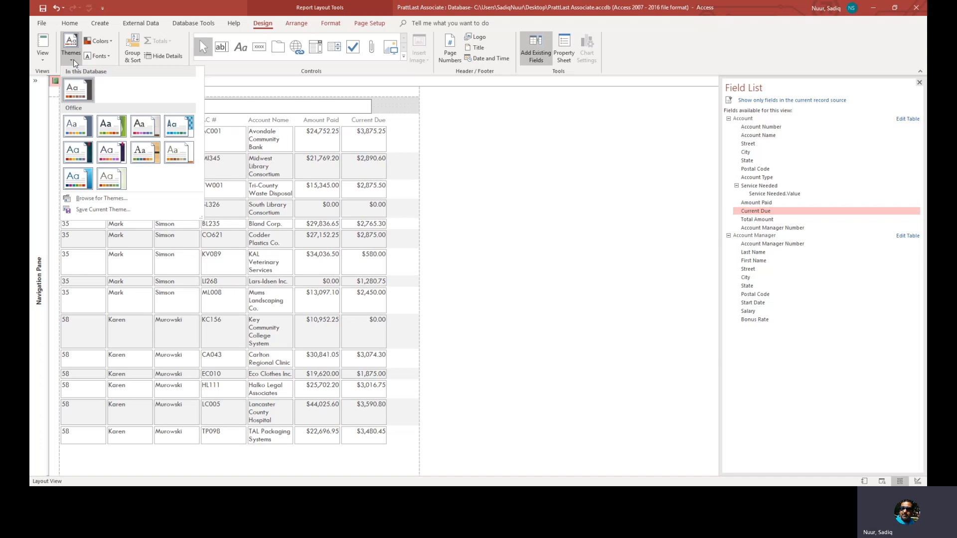
pyautogui.click(116, 182)
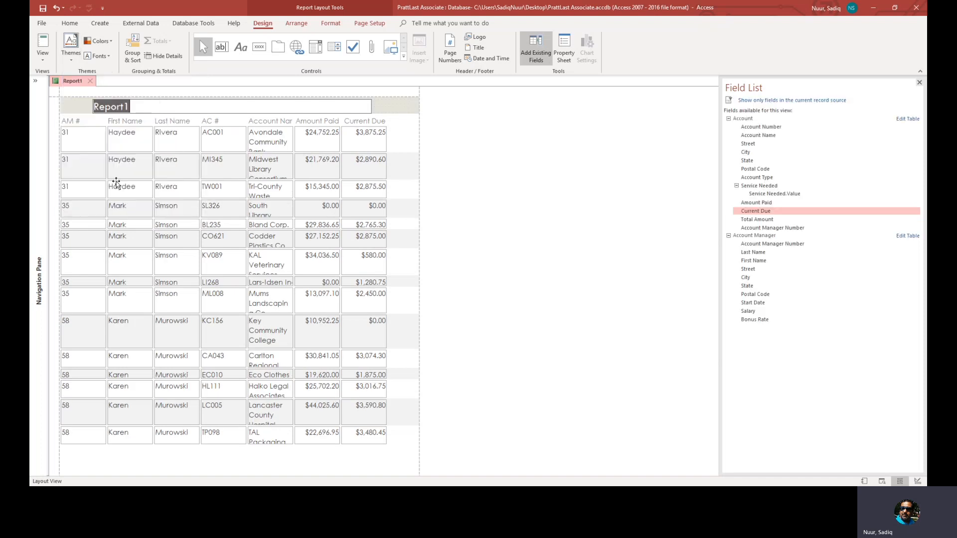
pyautogui.click(74, 60)
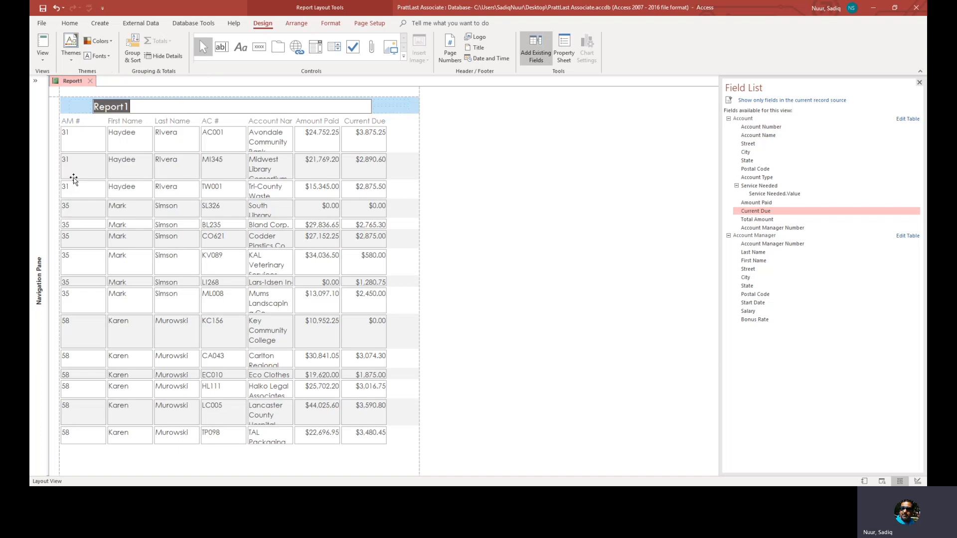
pyautogui.click(74, 179)
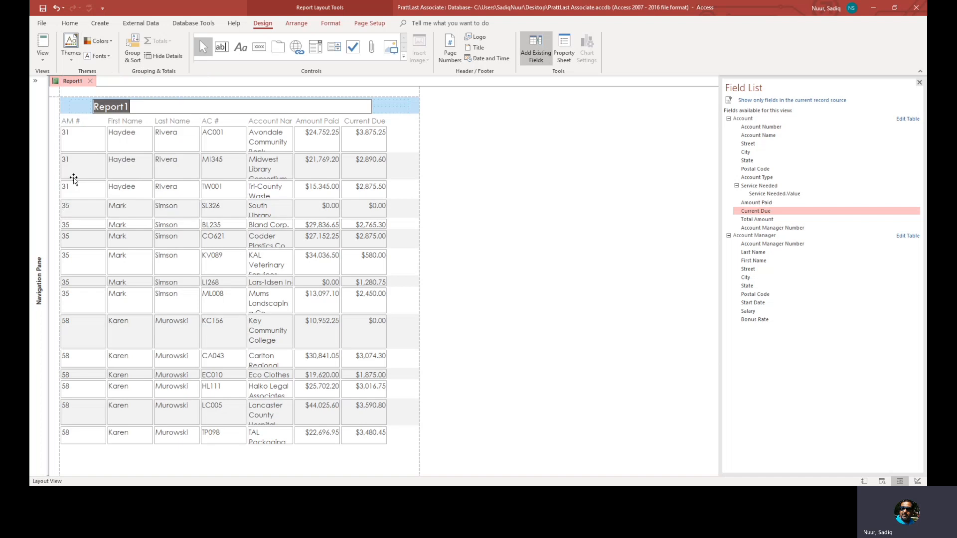
# Try the Yellow color scheme on the report, and settle on the Blue Warm color scheme
pyautogui.click(113, 44)
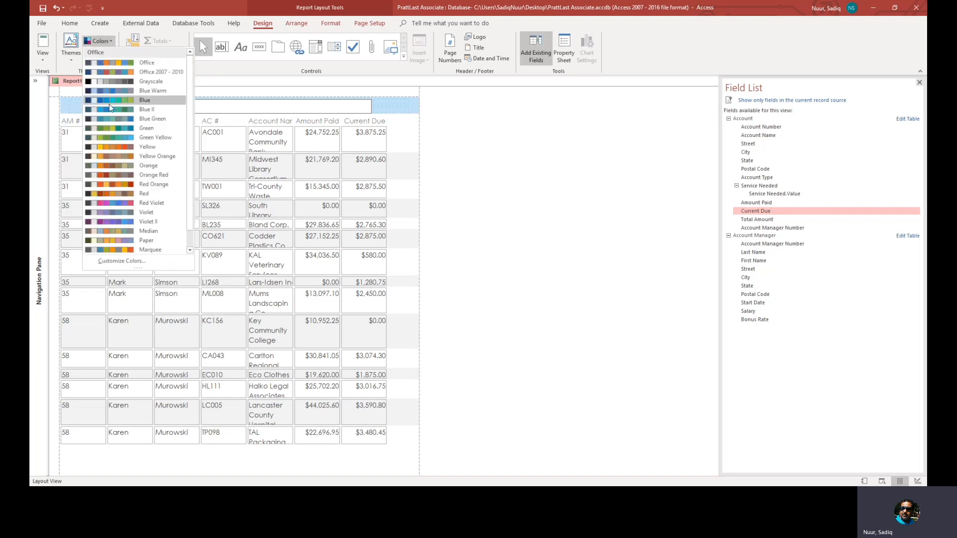
pyautogui.click(105, 148)
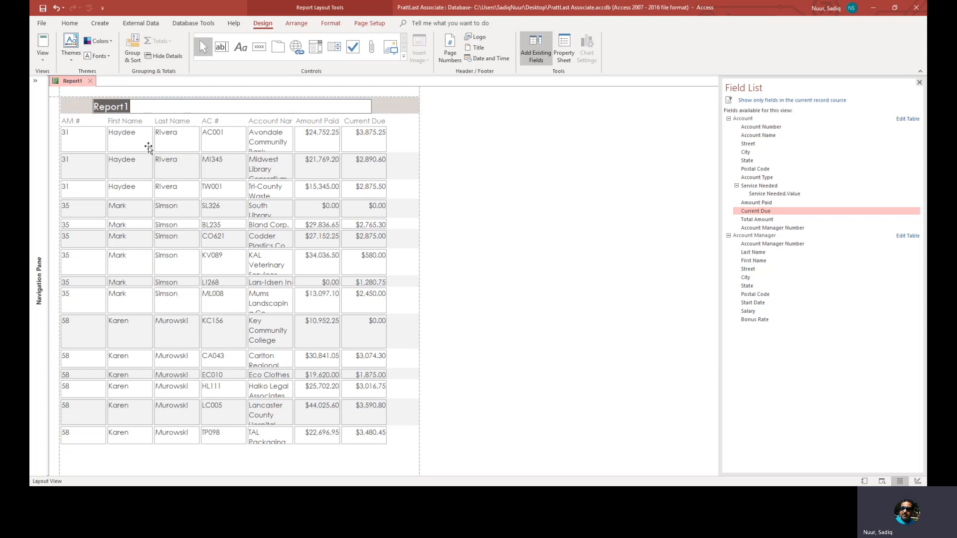
pyautogui.click(106, 42)
pyautogui.click(114, 90)
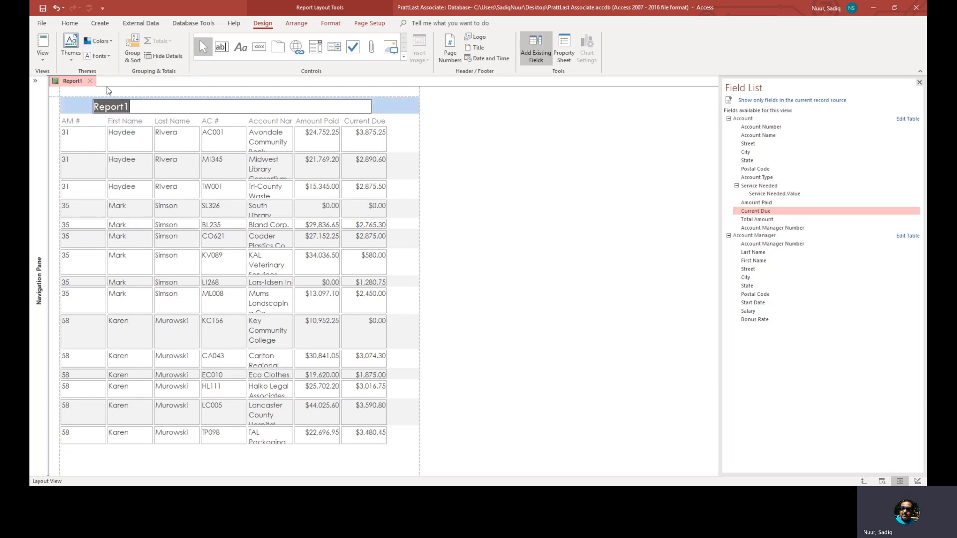
# Try the Corbel theme font on the report, and settle on the Candara font set
pyautogui.click(109, 57)
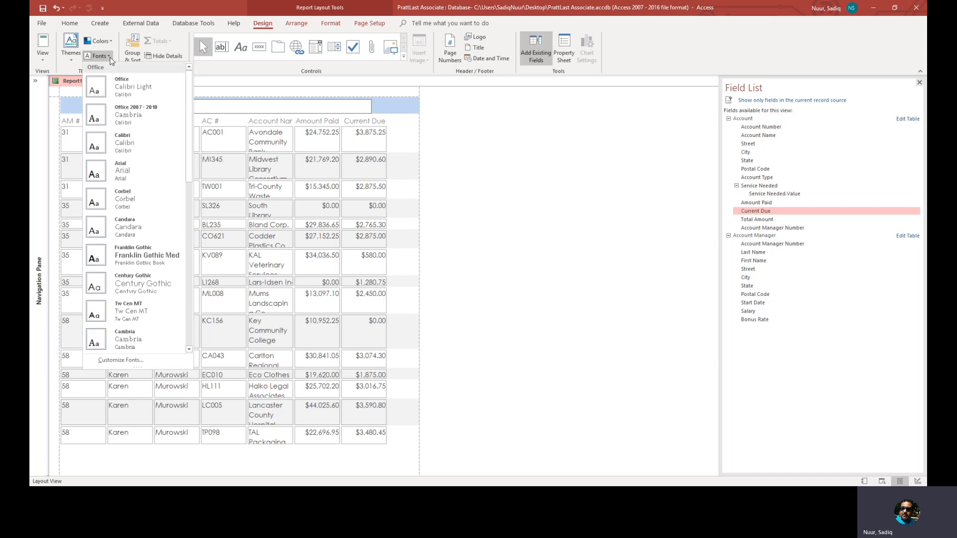
pyautogui.click(129, 198)
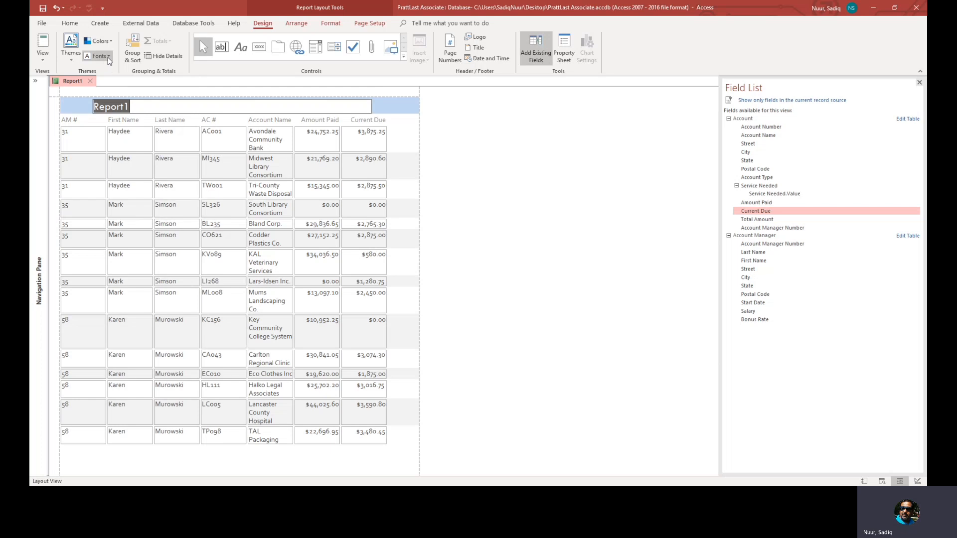
pyautogui.click(101, 57)
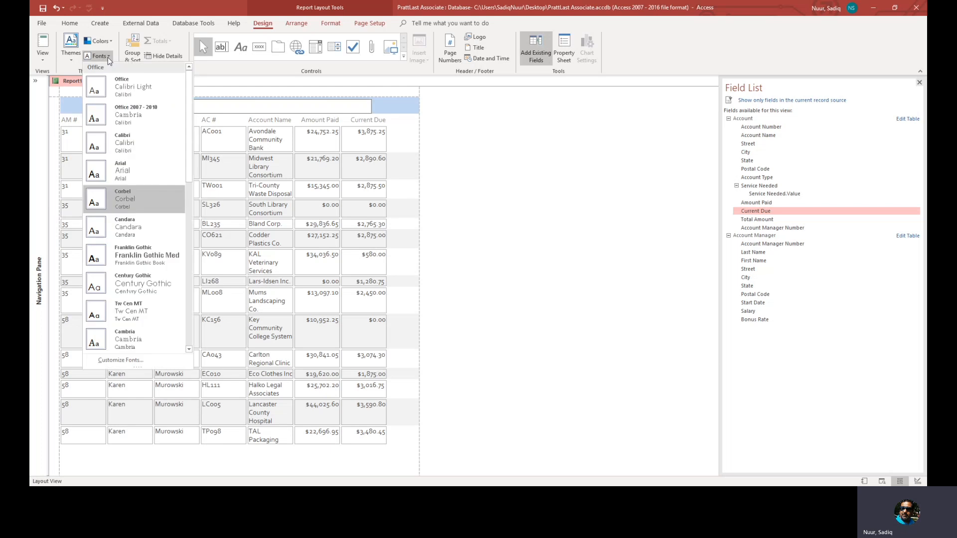
pyautogui.click(121, 230)
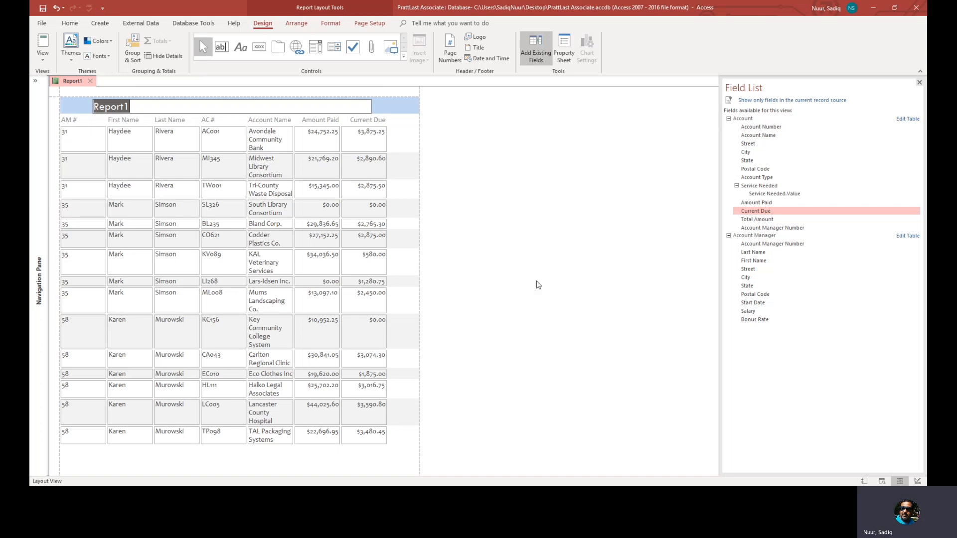
# Hide the field list, and close the new report, saving it under the name Report1
pyautogui.click(919, 82)
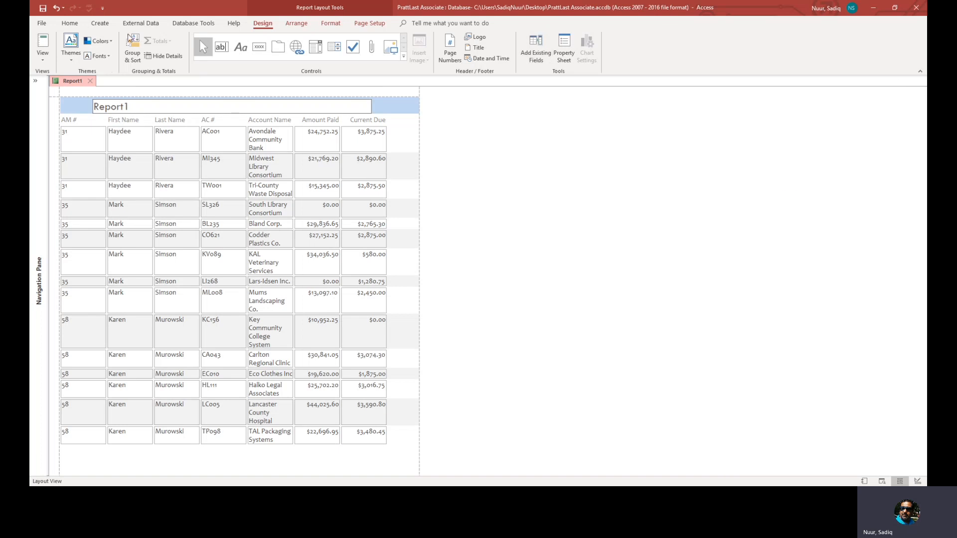
pyautogui.click(90, 81)
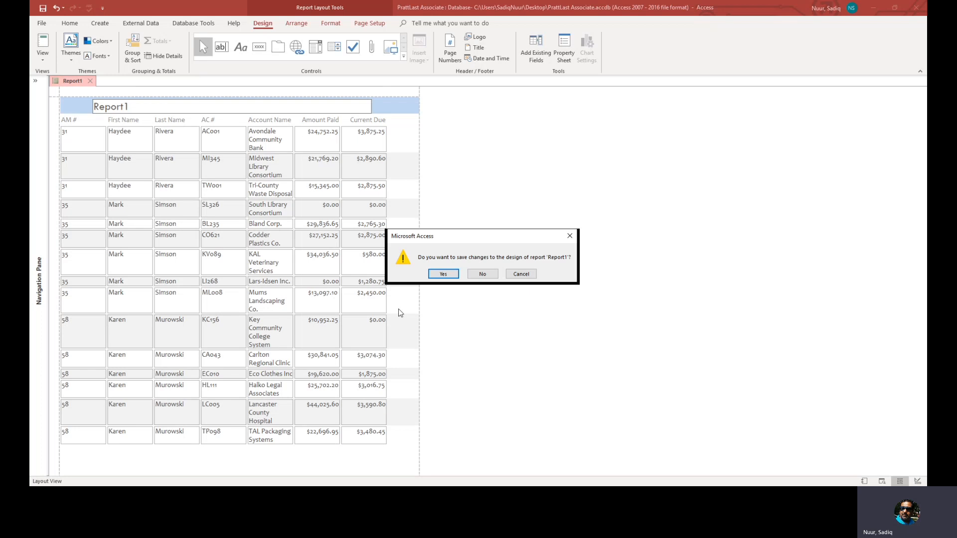
pyautogui.click(445, 274)
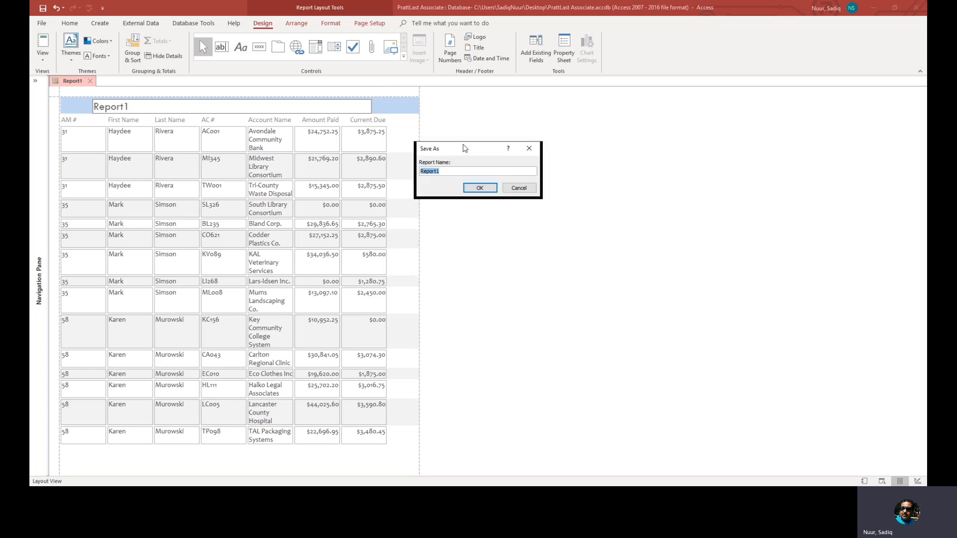
pyautogui.click(480, 192)
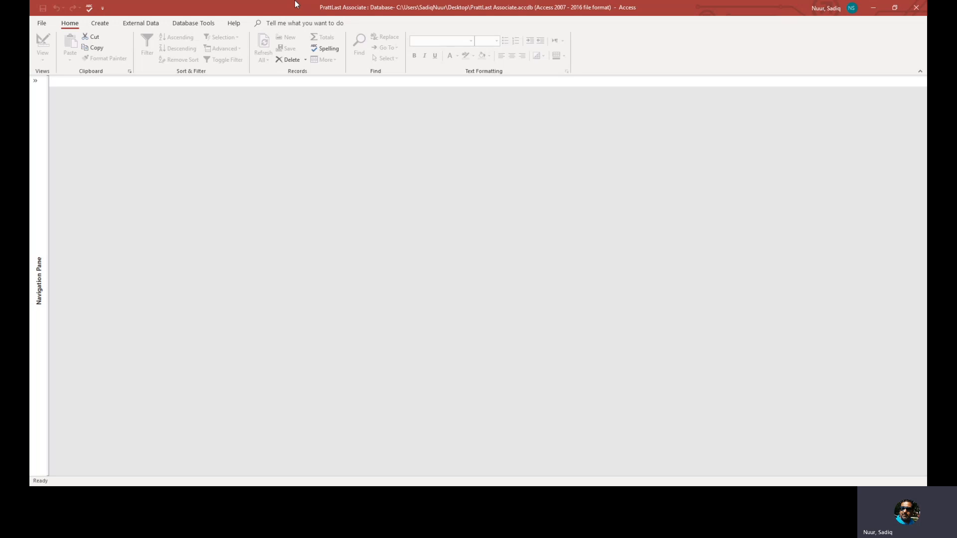
# Open the Accounts By Account Manager report in Layout View and hide its detail records
pyautogui.click(35, 80)
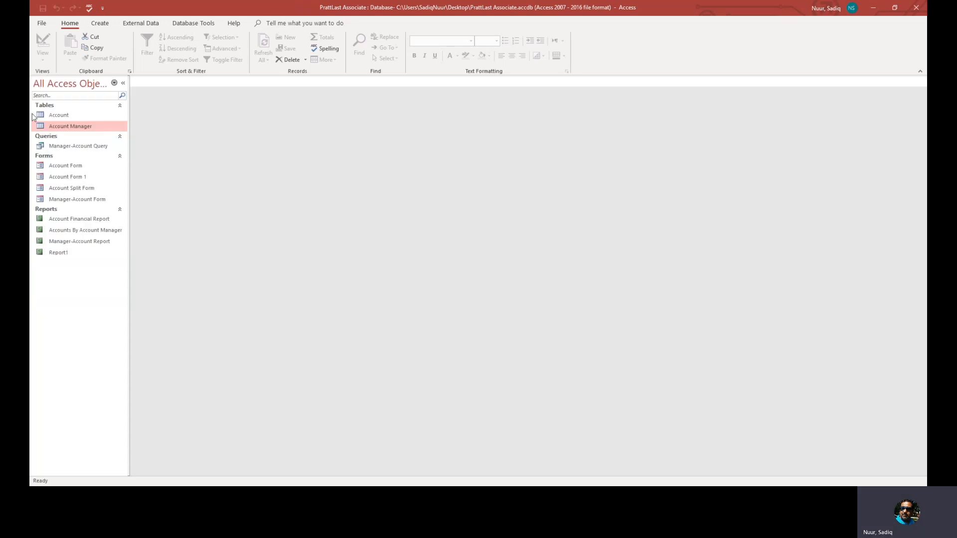
pyautogui.doubleClick(85, 231)
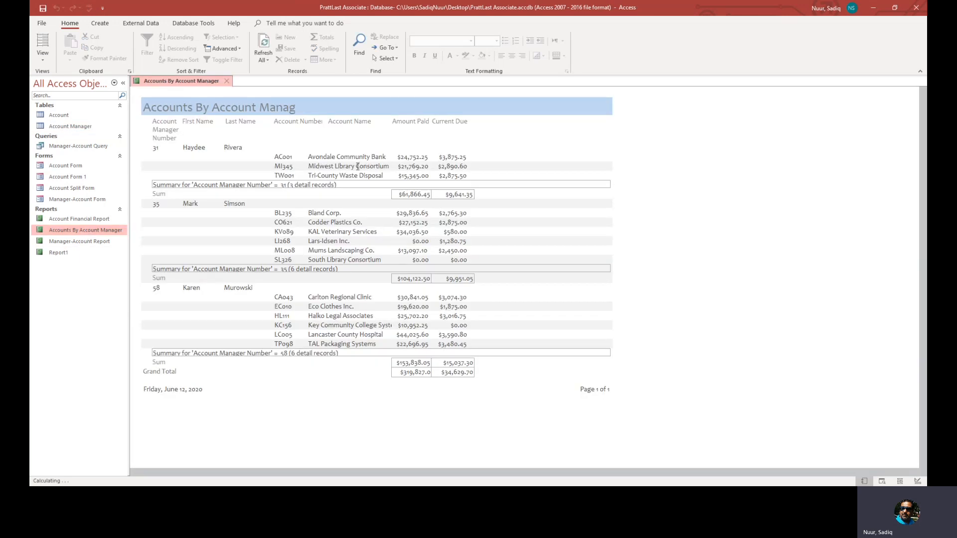
pyautogui.click(49, 61)
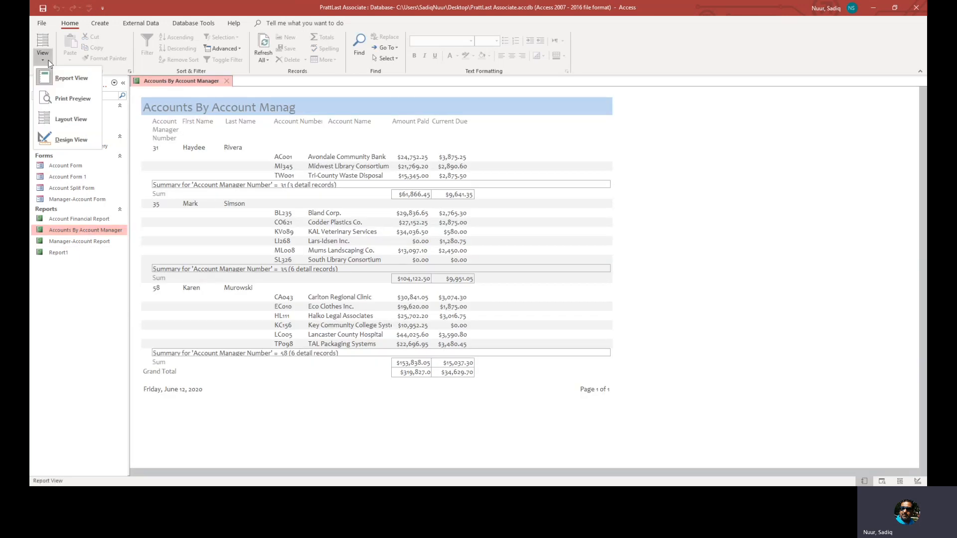
pyautogui.click(61, 123)
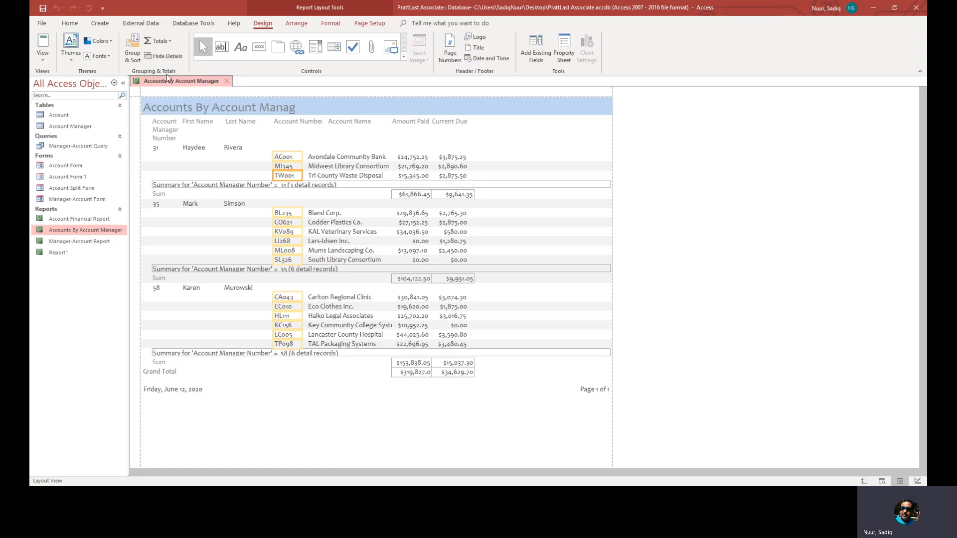
pyautogui.click(164, 57)
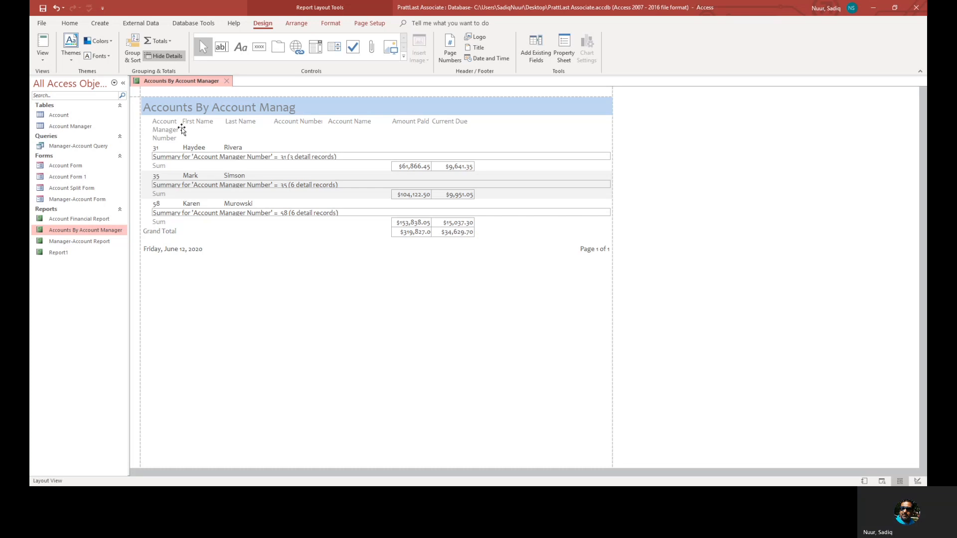
# Increase the height of the account manager summary line control so that its text fits
pyautogui.click(229, 158)
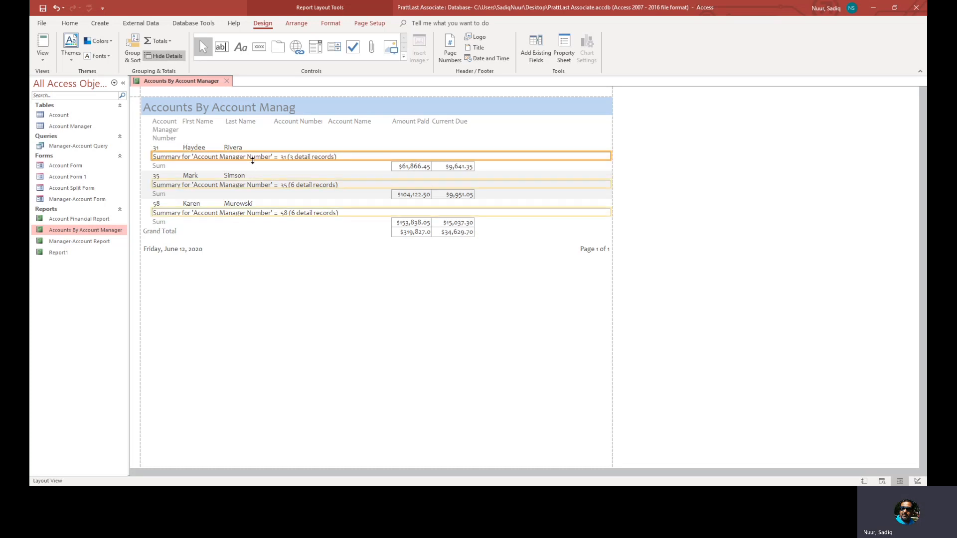
pyautogui.click(252, 157)
pyautogui.moveTo(253, 159); pyautogui.dragTo(253, 163)
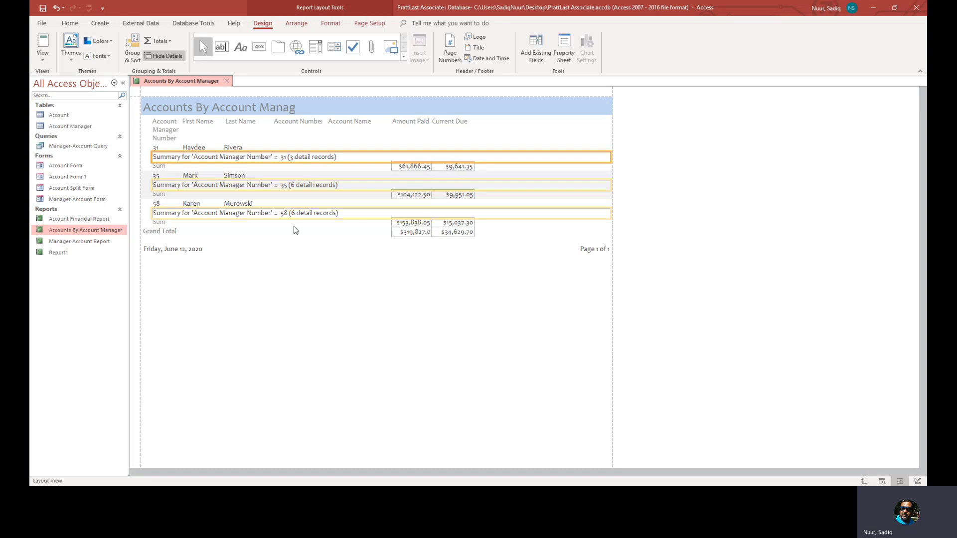
# Show the detail records of the Accounts By Account Manager report again and close the report
pyautogui.click(165, 55)
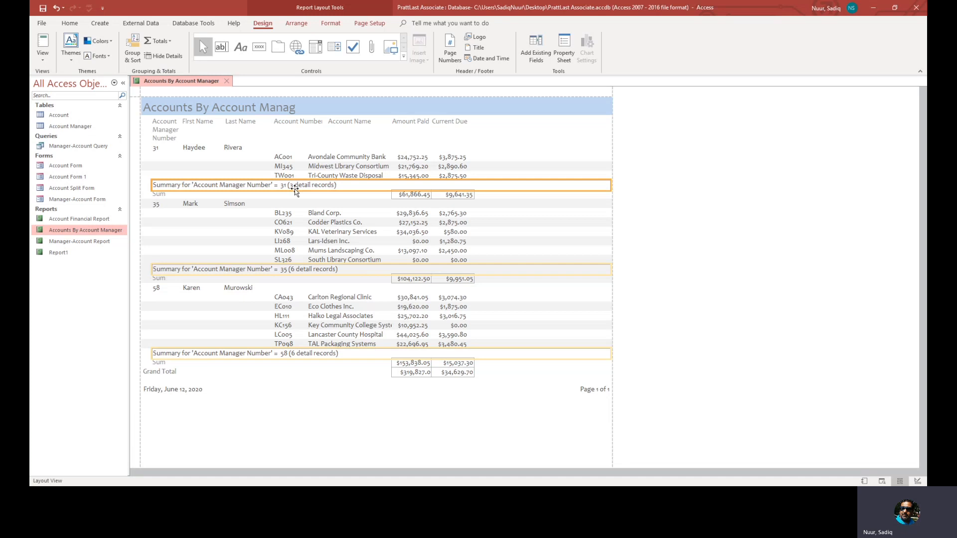
pyautogui.click(228, 81)
pyautogui.click(447, 275)
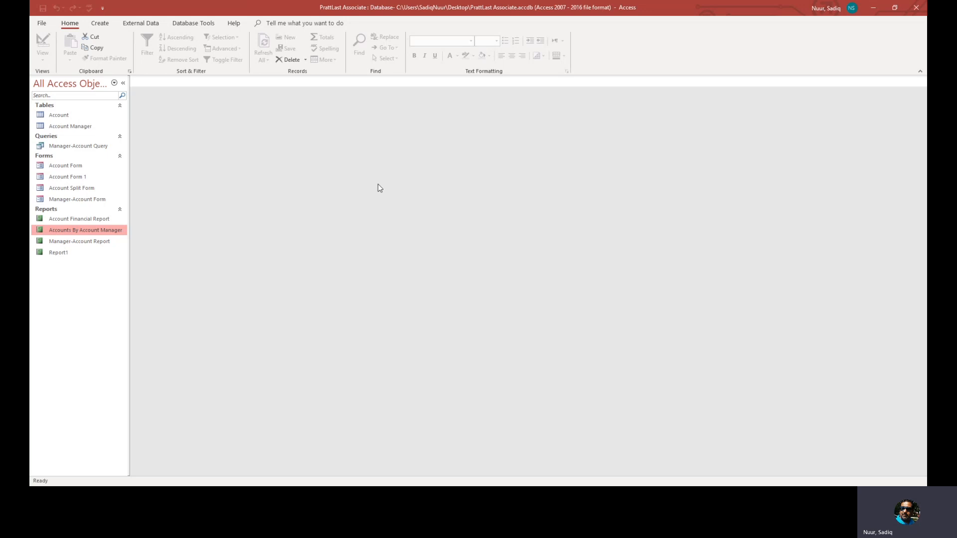
# Start a Form Wizard form on the Account table with Account Number, Account Name, Account Type, Service Needed, Amount Paid, Current Due, Total Amount and Account Manager Number
pyautogui.click(63, 120)
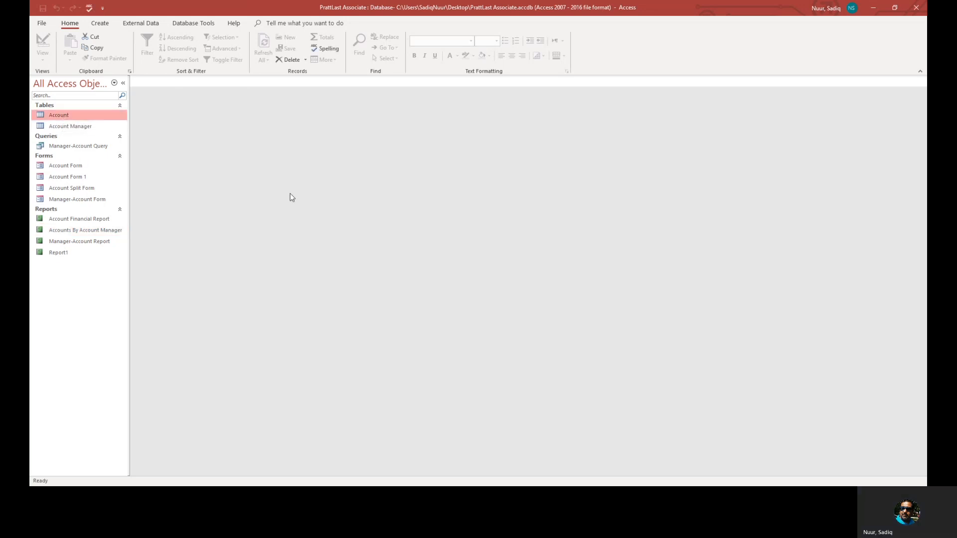
pyautogui.click(102, 24)
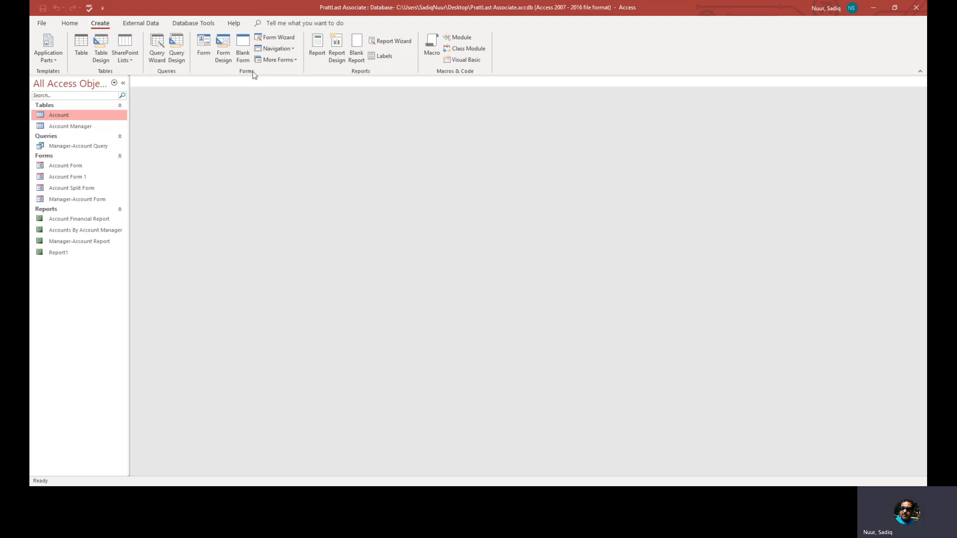
pyautogui.click(278, 37)
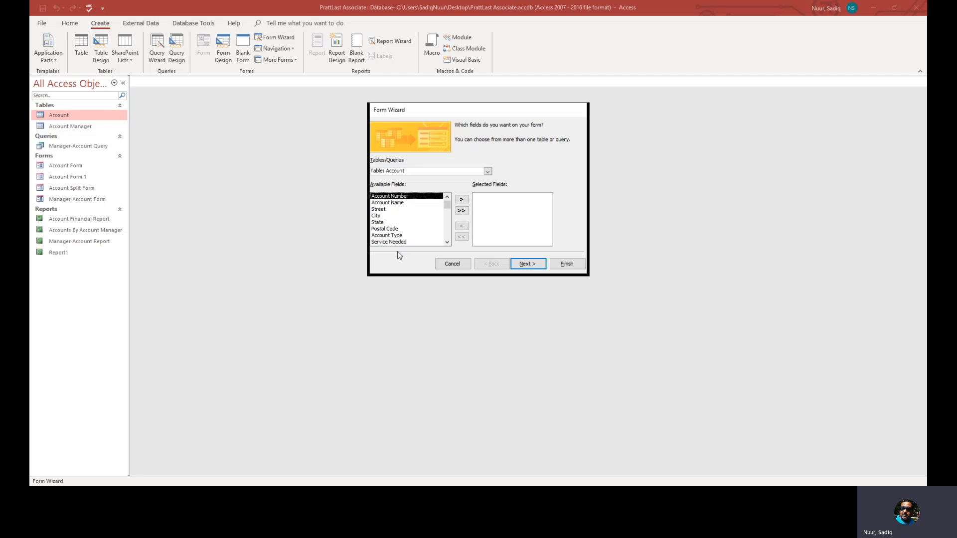
pyautogui.doubleClick(403, 197)
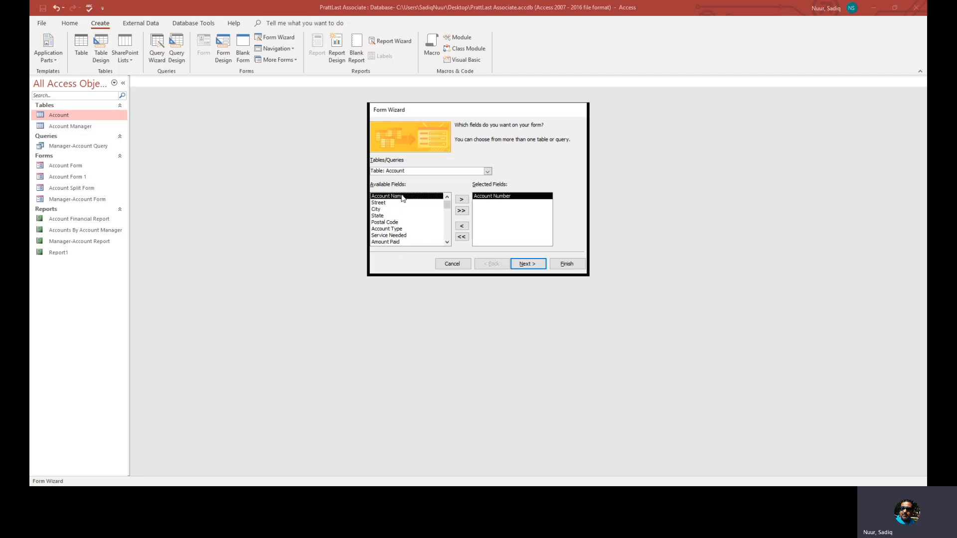
pyautogui.doubleClick(403, 197)
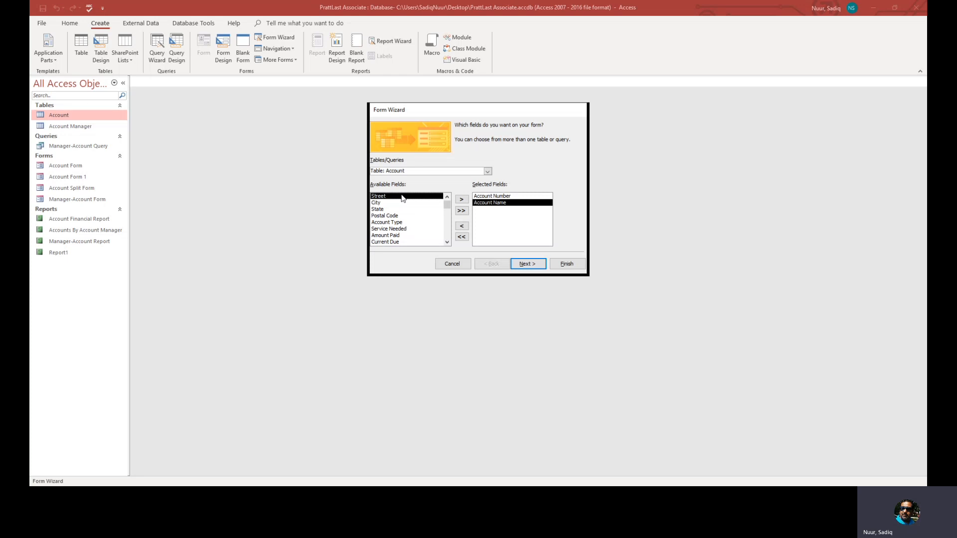
pyautogui.doubleClick(394, 223)
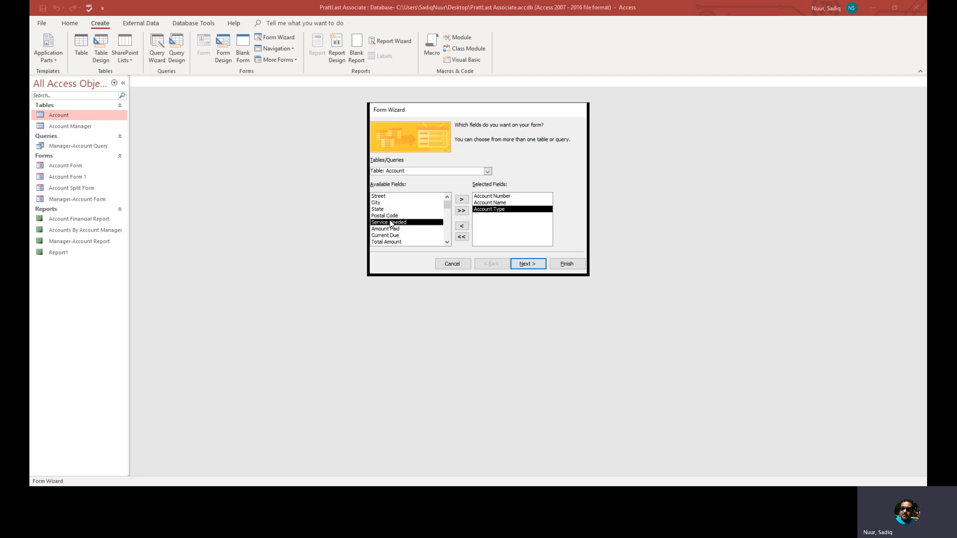
pyautogui.doubleClick(391, 222)
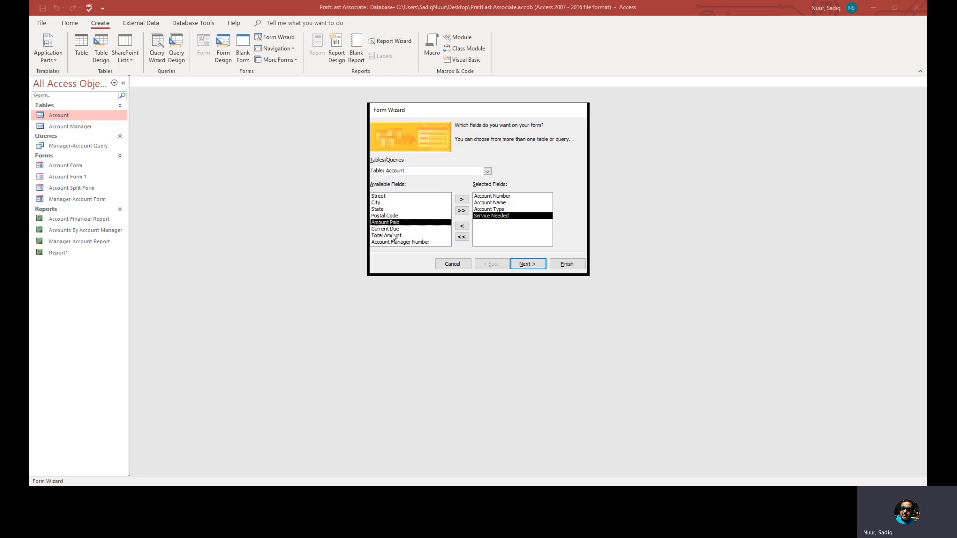
pyautogui.doubleClick(397, 223)
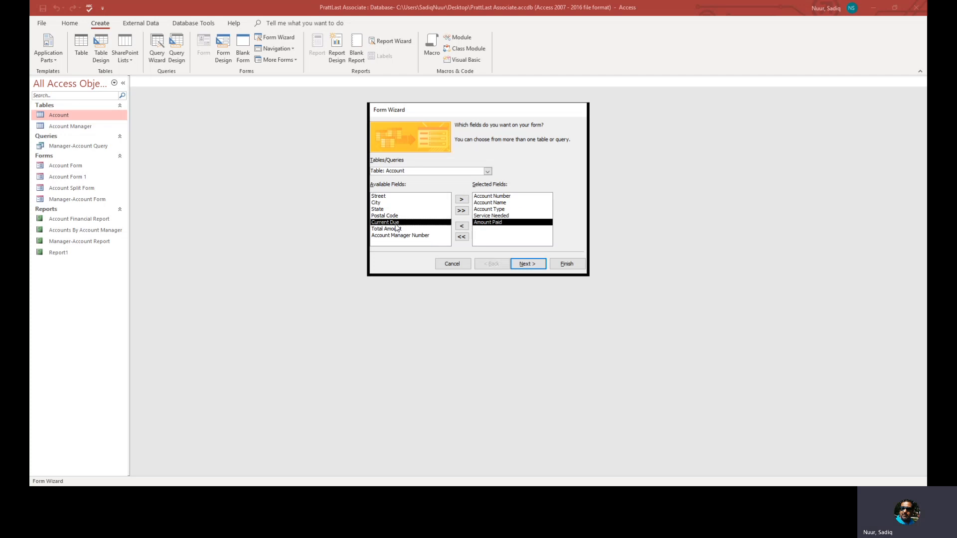
pyautogui.doubleClick(396, 222)
pyautogui.doubleClick(390, 223)
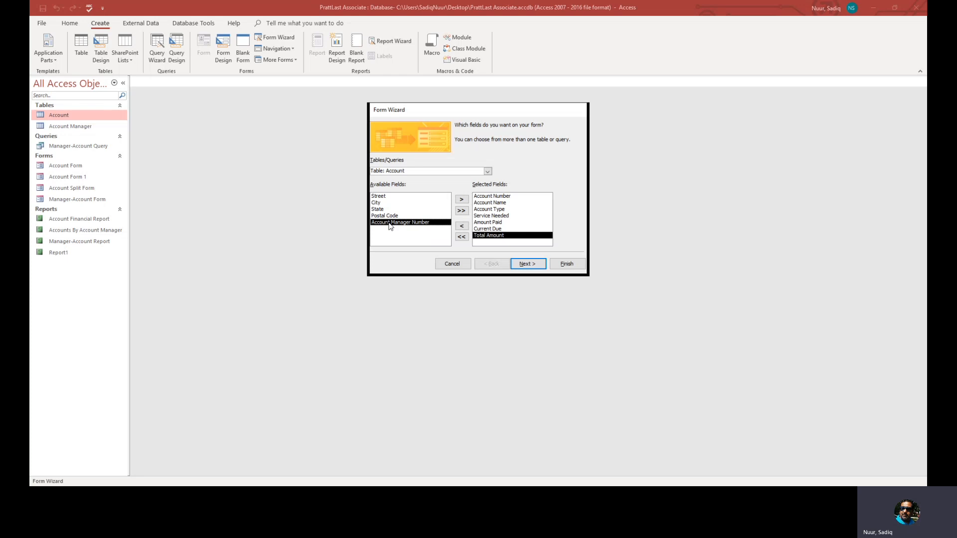
pyautogui.doubleClick(390, 223)
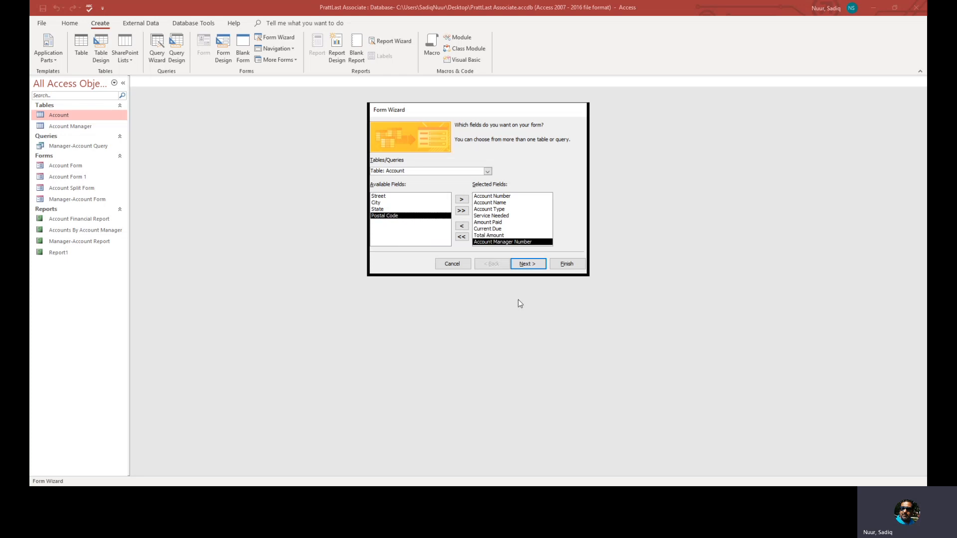
# Finish the form with the Columnar layout, titling it Account Financial Form and opening it to view information
pyautogui.click(531, 270)
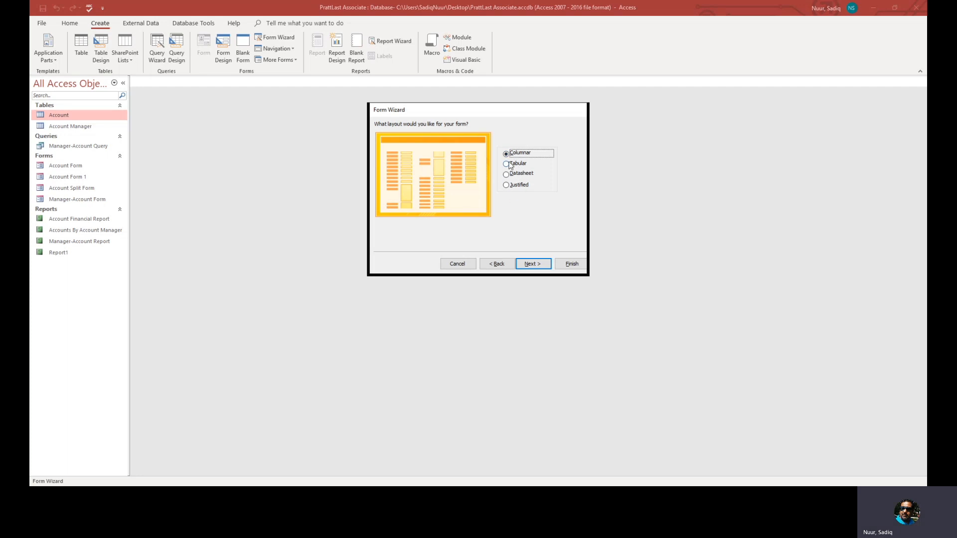
pyautogui.click(531, 264)
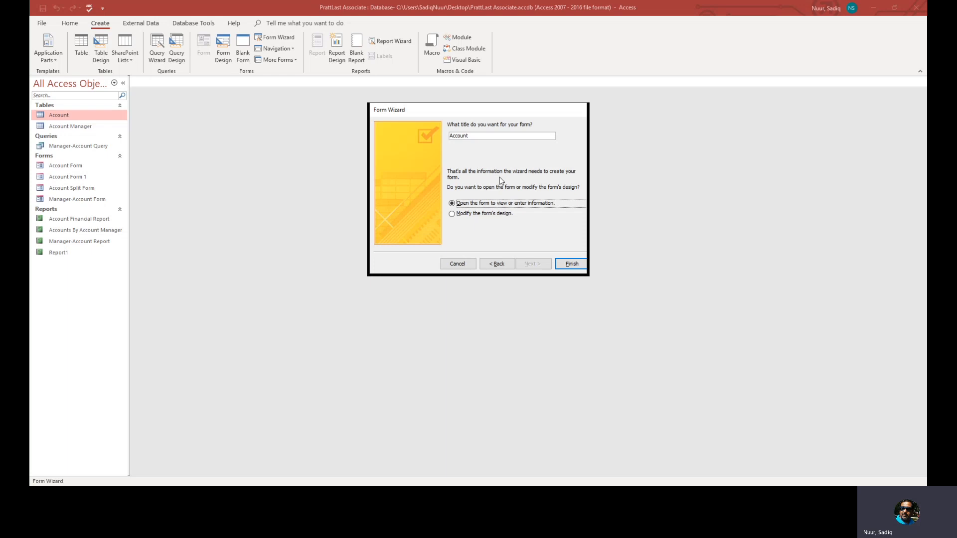
pyautogui.click(452, 135)
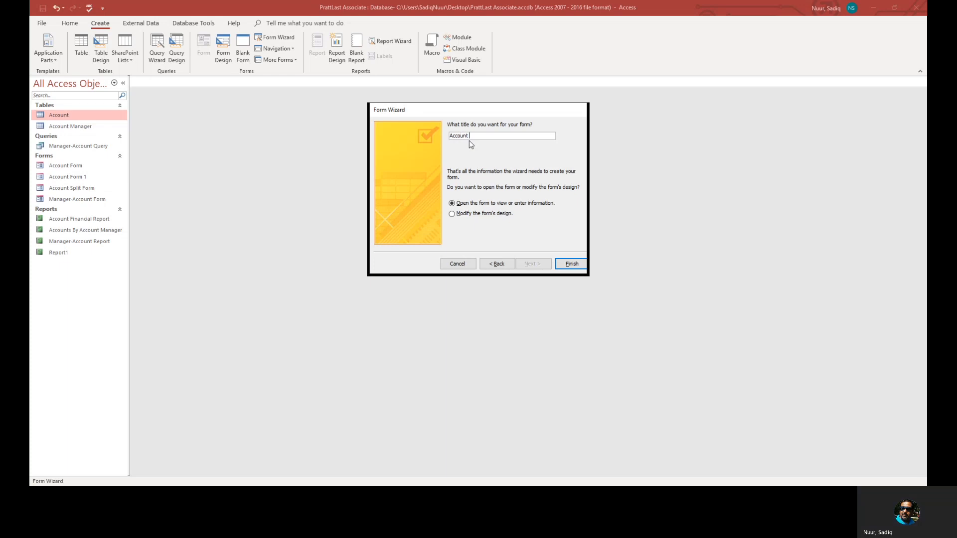
pyautogui.write('Financial Form')
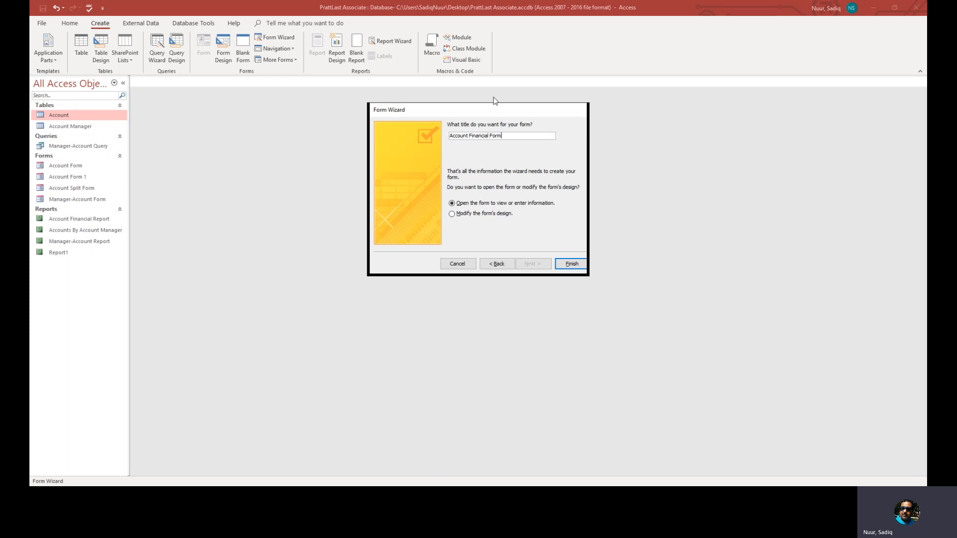
pyautogui.click(570, 267)
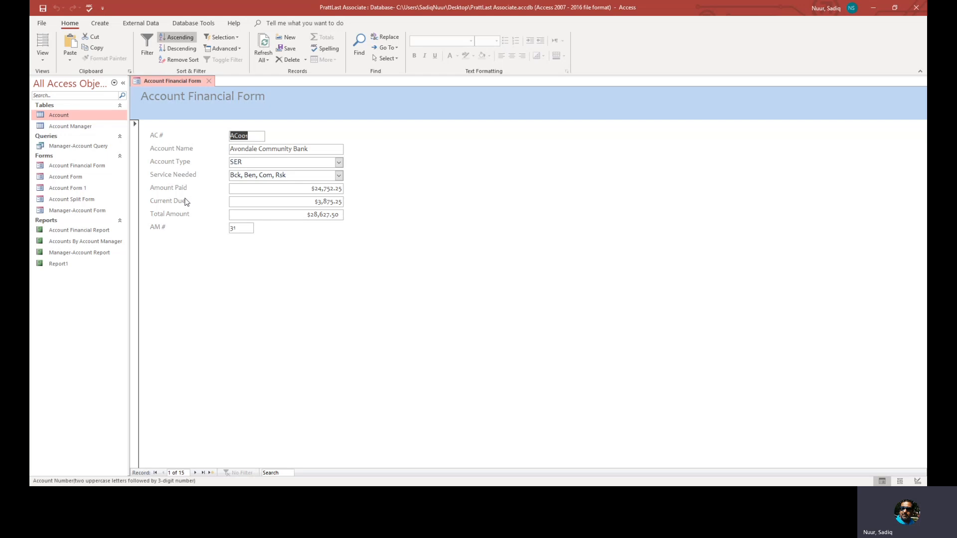
# Switch the Account Financial Form to Layout View and place all its labels and field controls in a stacked layout
pyautogui.click(46, 61)
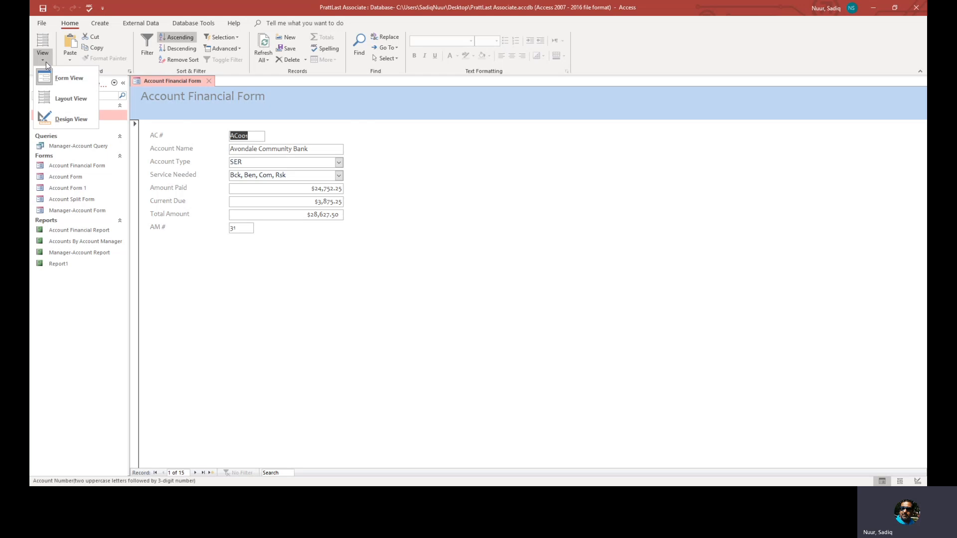
pyautogui.click(68, 99)
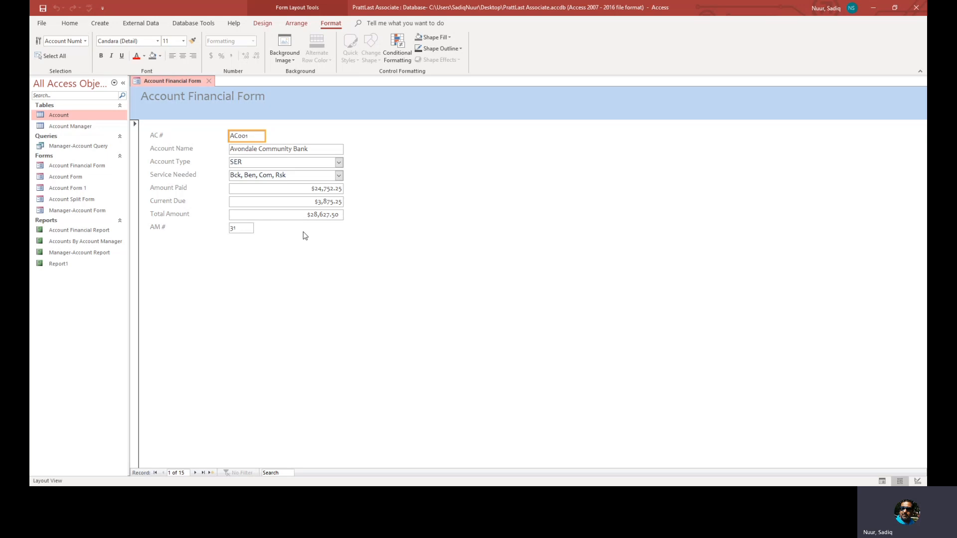
pyautogui.click(298, 24)
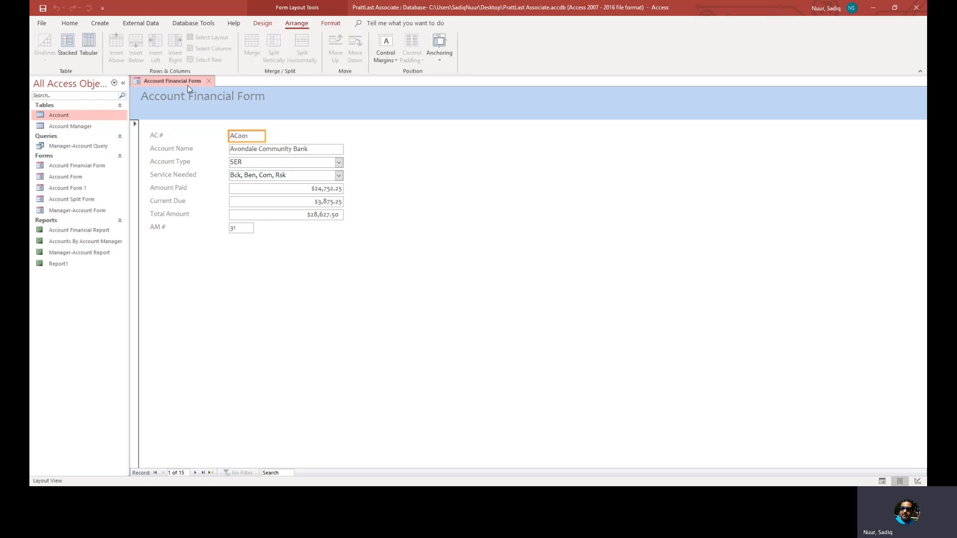
pyautogui.click(69, 48)
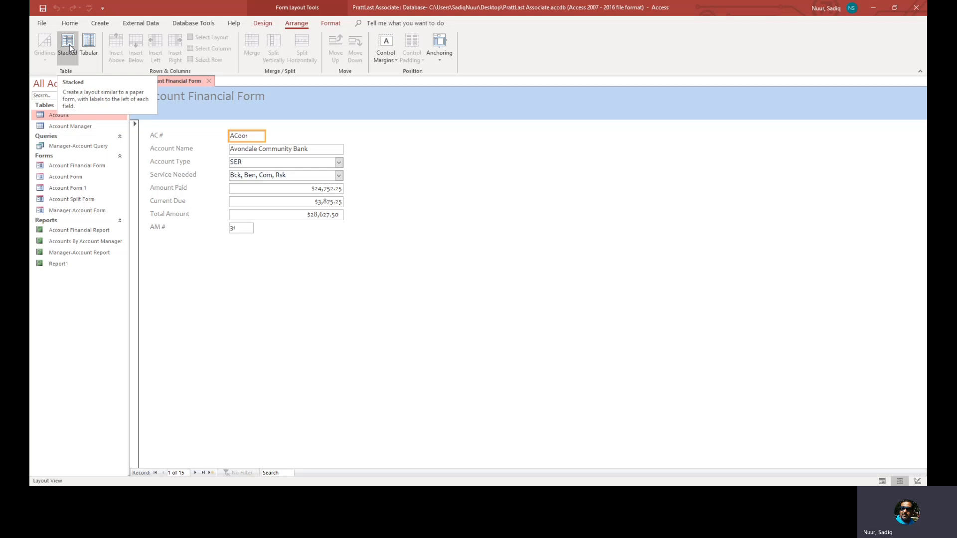
pyautogui.click(168, 136)
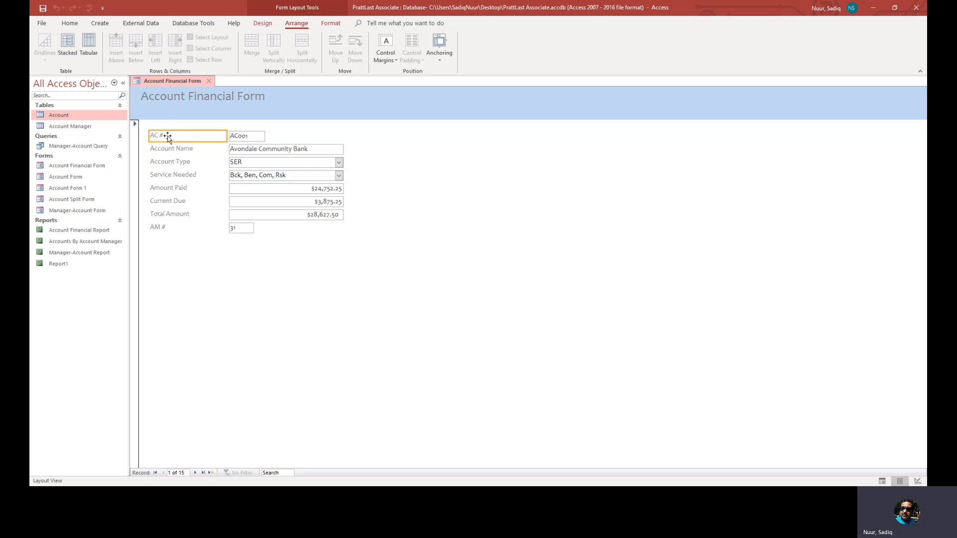
pyautogui.keyDown('shift'); pyautogui.click(237, 138); pyautogui.keyUp('shift')
pyautogui.keyDown('shift'); pyautogui.click(242, 153); pyautogui.keyUp('shift')
pyautogui.keyDown('shift'); pyautogui.click(240, 164); pyautogui.keyUp('shift')
pyautogui.keyDown('shift'); pyautogui.click(238, 177); pyautogui.keyUp('shift')
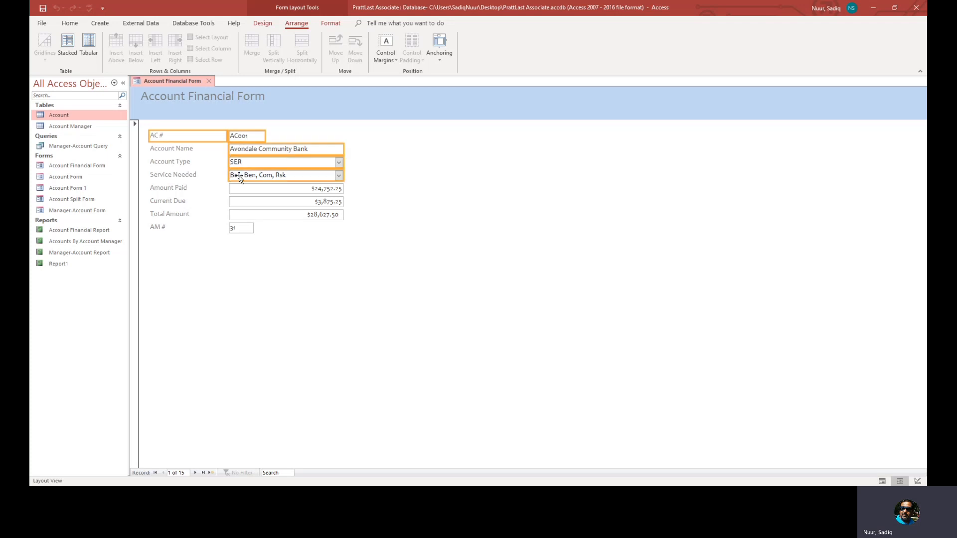
pyautogui.keyDown('shift'); pyautogui.click(240, 190); pyautogui.keyUp('shift')
pyautogui.keyDown('shift'); pyautogui.click(196, 152); pyautogui.keyUp('shift')
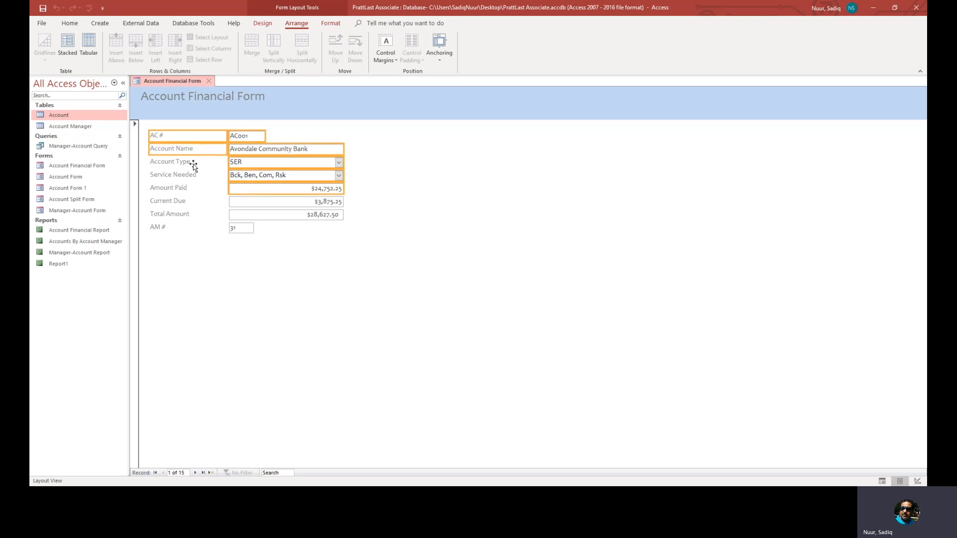
pyautogui.keyDown('shift'); pyautogui.click(193, 165); pyautogui.keyUp('shift')
pyautogui.keyDown('shift'); pyautogui.click(193, 176); pyautogui.keyUp('shift')
pyautogui.keyDown('shift'); pyautogui.click(190, 190); pyautogui.keyUp('shift')
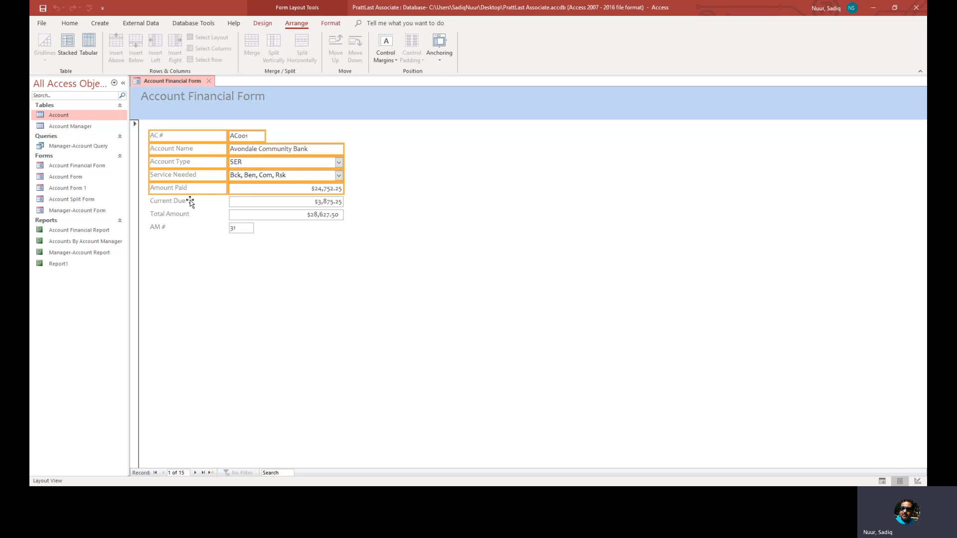
pyautogui.keyDown('shift'); pyautogui.click(190, 203); pyautogui.keyUp('shift')
pyautogui.keyDown('shift'); pyautogui.click(190, 214); pyautogui.keyUp('shift')
pyautogui.keyDown('shift'); pyautogui.click(181, 229); pyautogui.keyUp('shift')
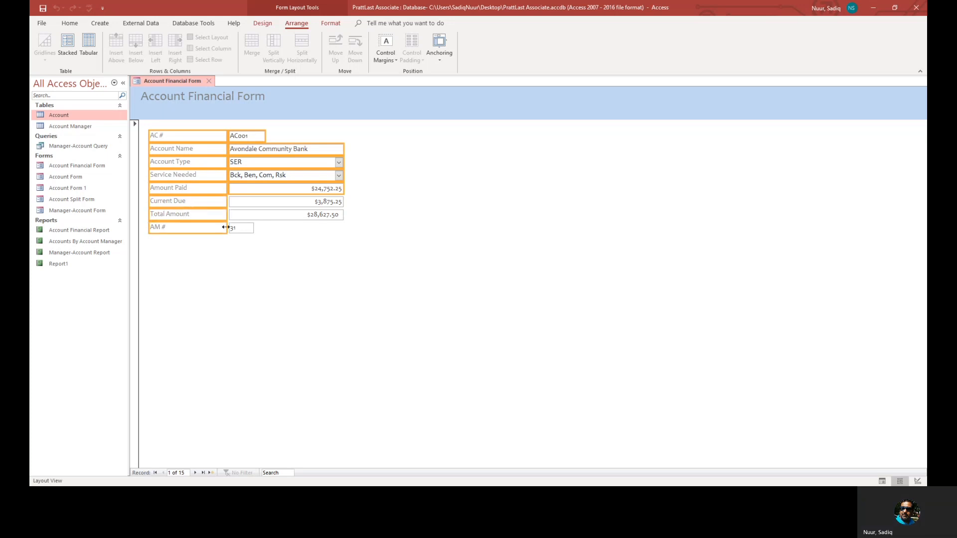
pyautogui.keyDown('shift'); pyautogui.click(236, 228); pyautogui.keyUp('shift')
pyautogui.keyDown('shift'); pyautogui.click(241, 213); pyautogui.keyUp('shift')
pyautogui.keyDown('shift'); pyautogui.click(240, 202); pyautogui.keyUp('shift')
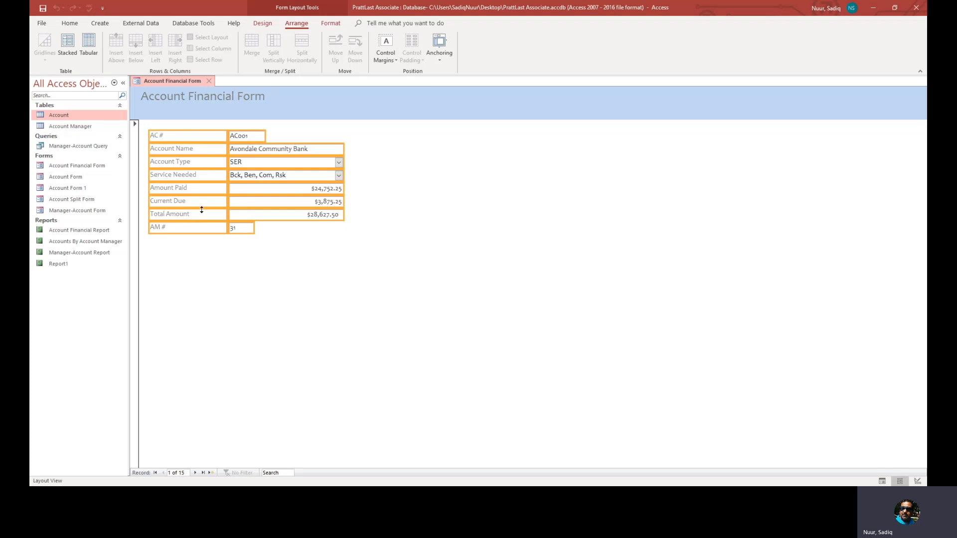
pyautogui.click(67, 48)
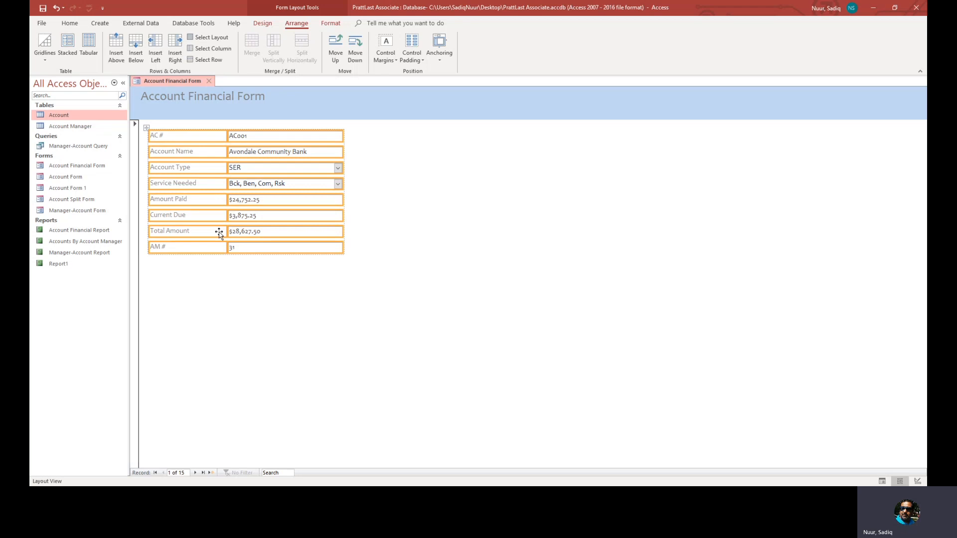
pyautogui.click(343, 289)
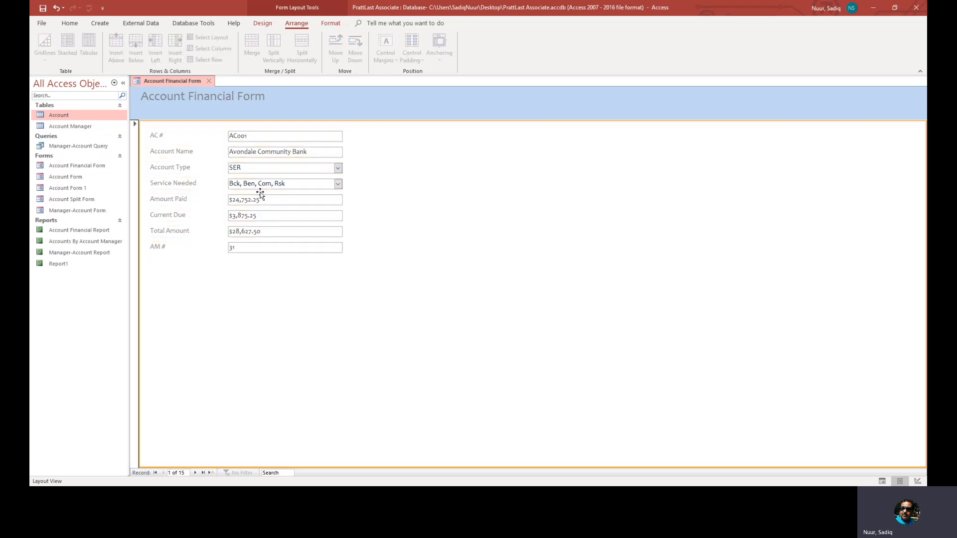
# Change the AC # label on the form to Account Number
pyautogui.click(153, 137)
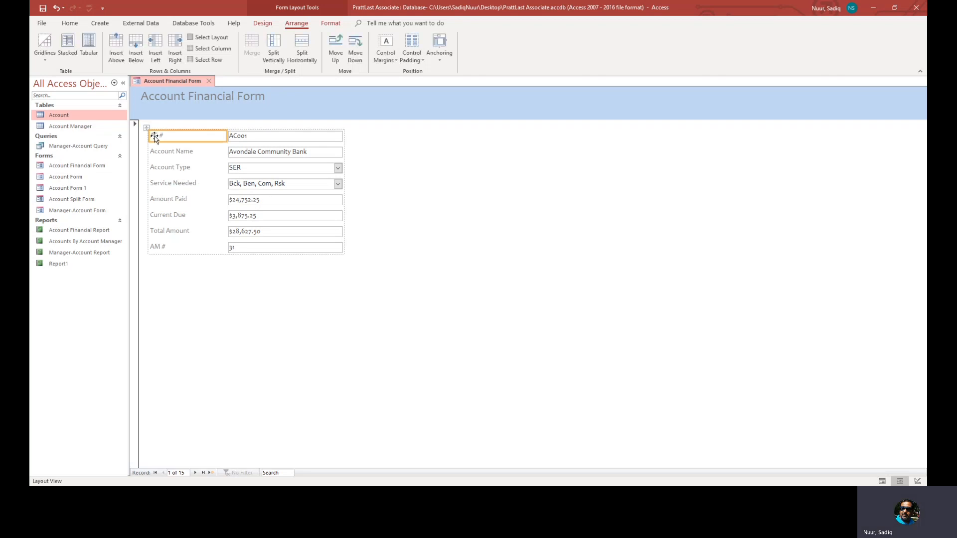
pyautogui.click(153, 137)
pyautogui.write('cco')
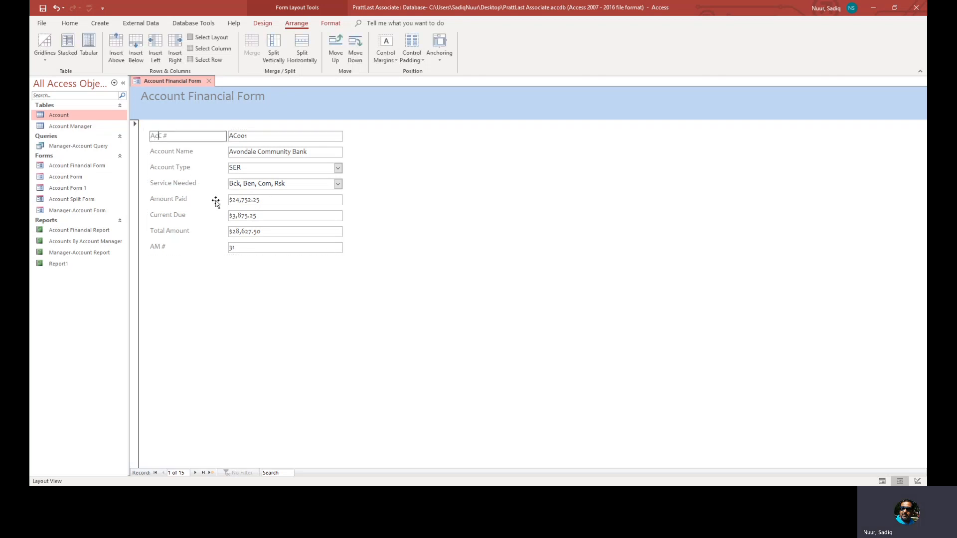
pyautogui.press('BackSpace')
pyautogui.press('BackSpace')
pyautogui.write('count N')
pyautogui.press('Delete')
pyautogui.press('Delete')
pyautogui.press('Delete')
pyautogui.write('umber')
# Change the AM # label on the form to Account Manager Number
pyautogui.click(161, 247)
pyautogui.click(155, 247)
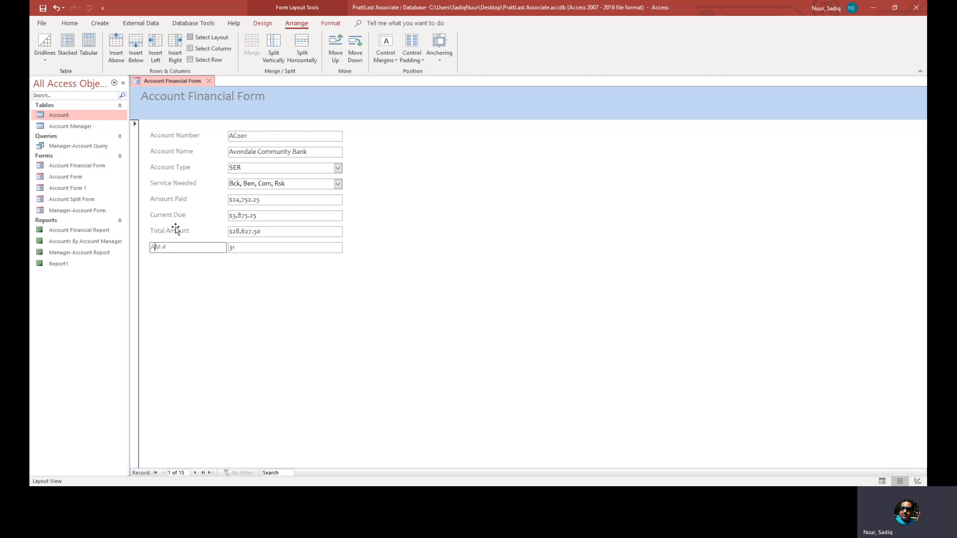
pyautogui.write('ccount')
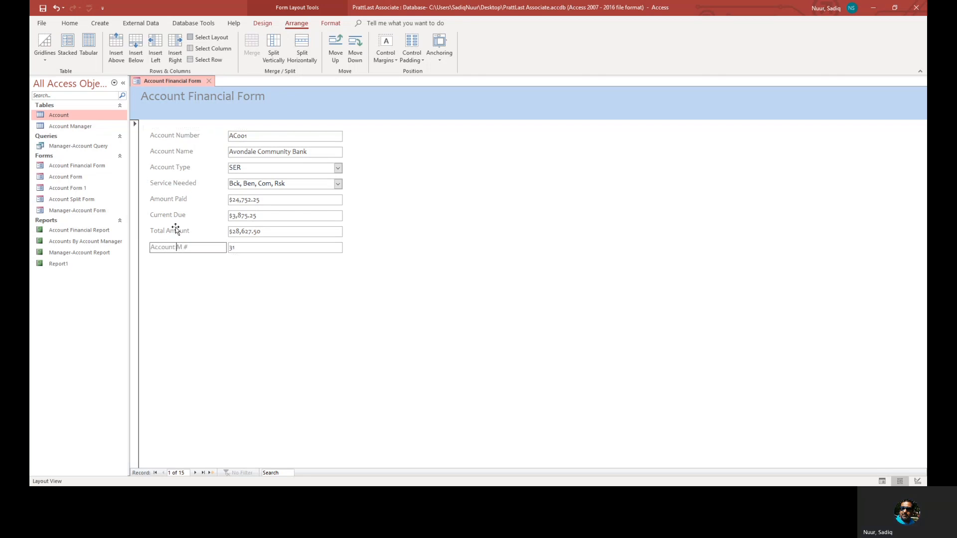
pyautogui.press('Right')
pyautogui.write('anage')
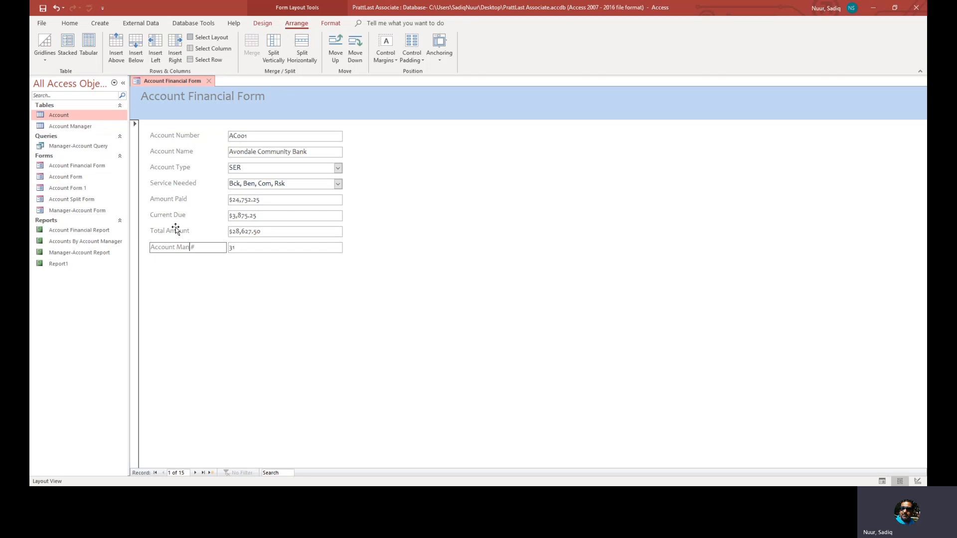
pyautogui.write('r Number')
pyautogui.click(196, 293)
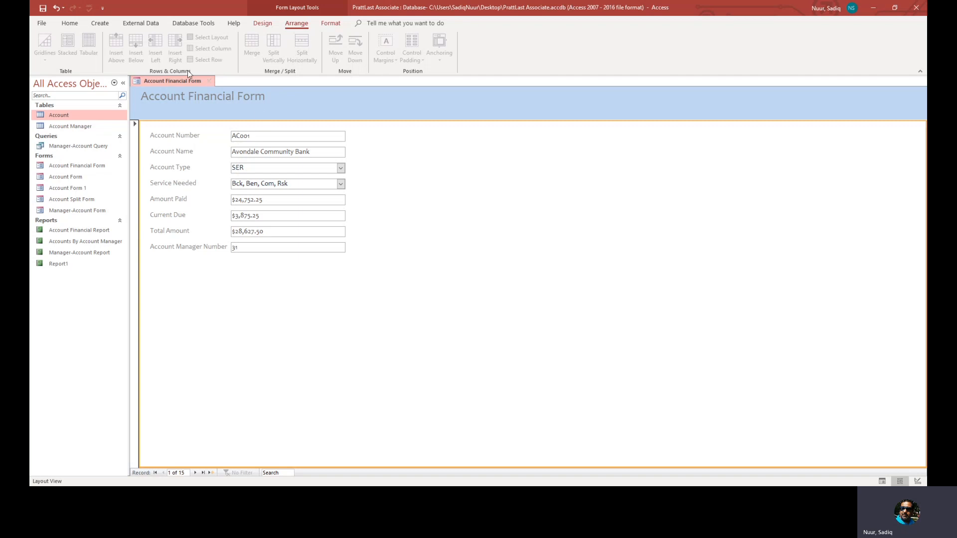
# Apply the Green Yellow theme colors to the Account Financial Form
pyautogui.click(257, 24)
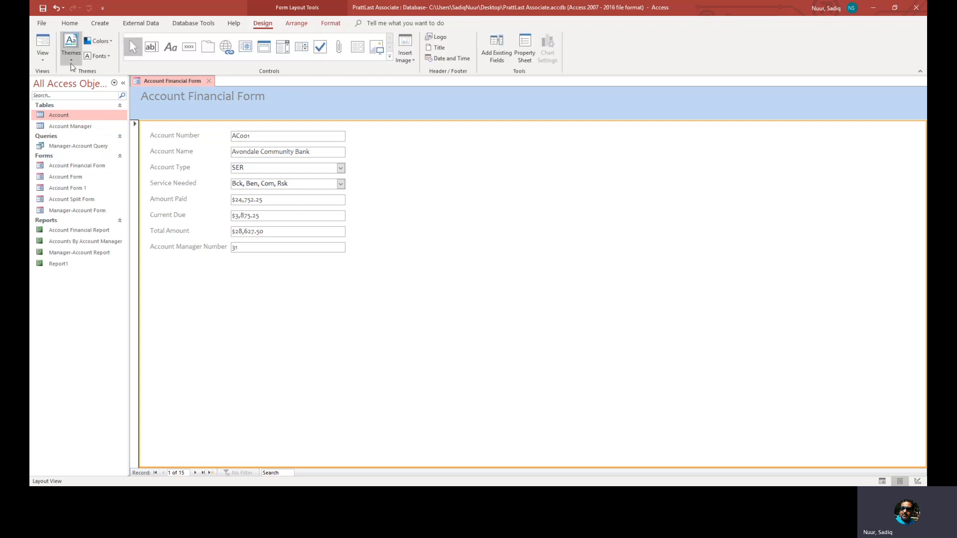
pyautogui.click(110, 42)
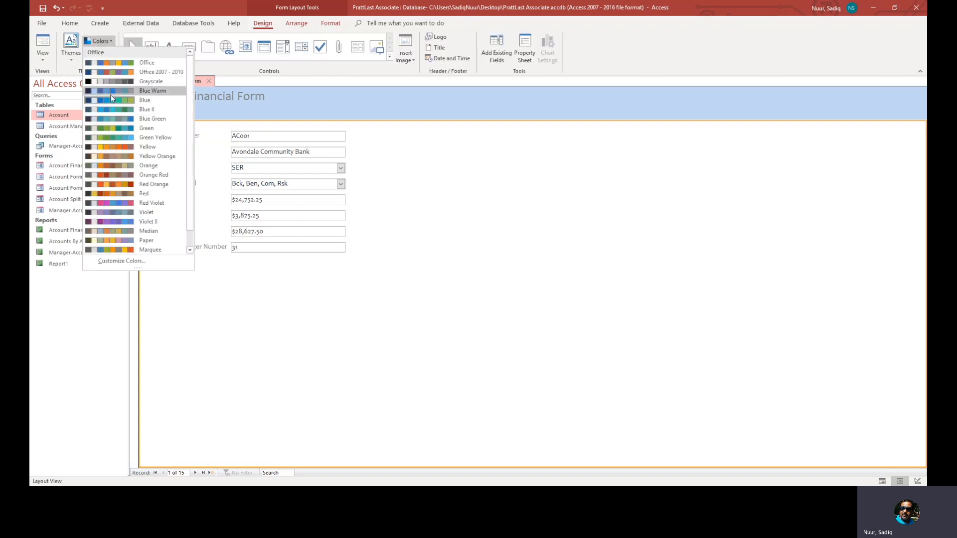
pyautogui.click(112, 136)
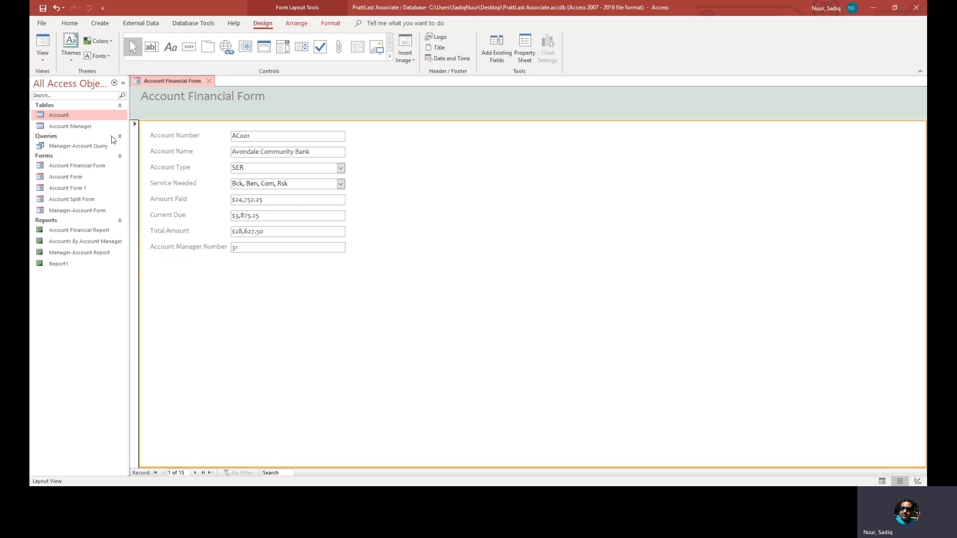
pyautogui.click(111, 42)
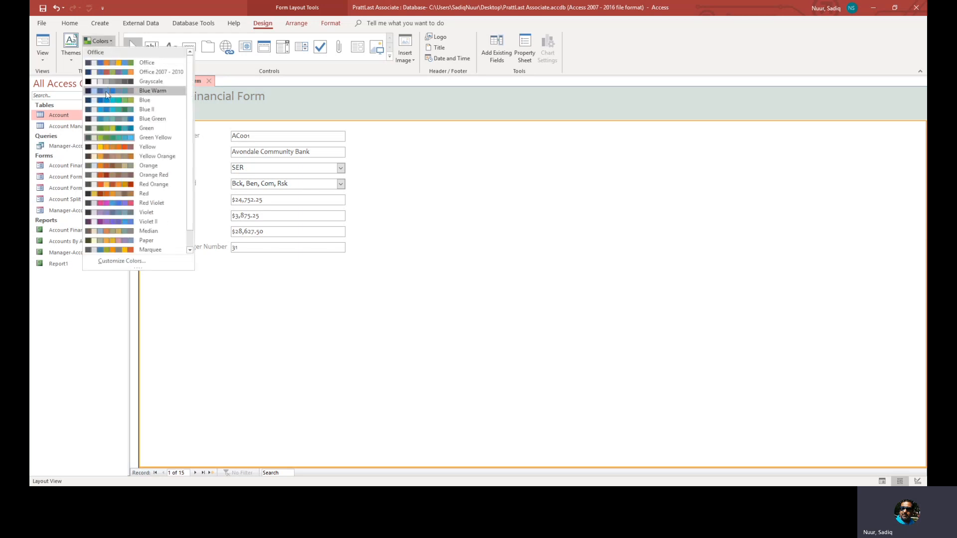
pyautogui.click(129, 40)
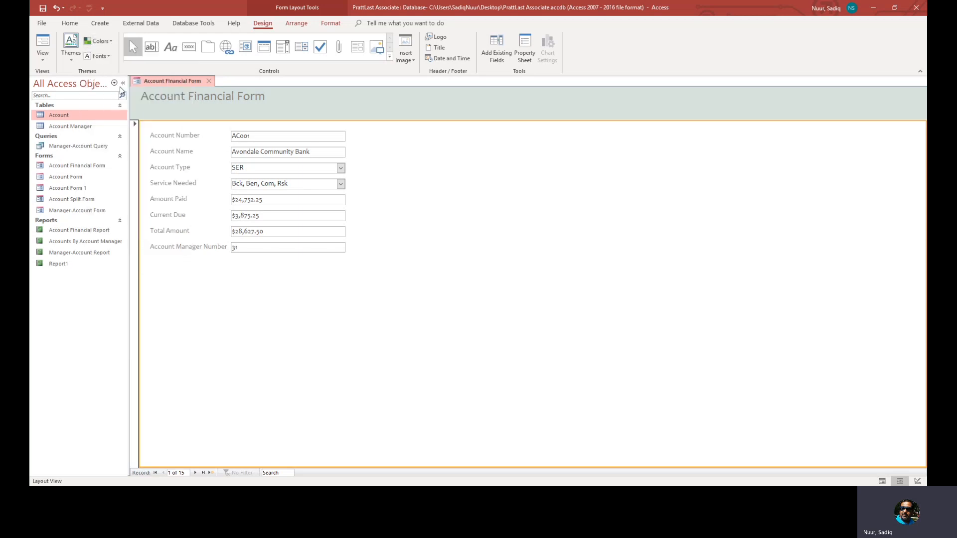
# Change the form's theme fonts to the Calibri Light and Calibri pair
pyautogui.click(99, 56)
pyautogui.click(121, 91)
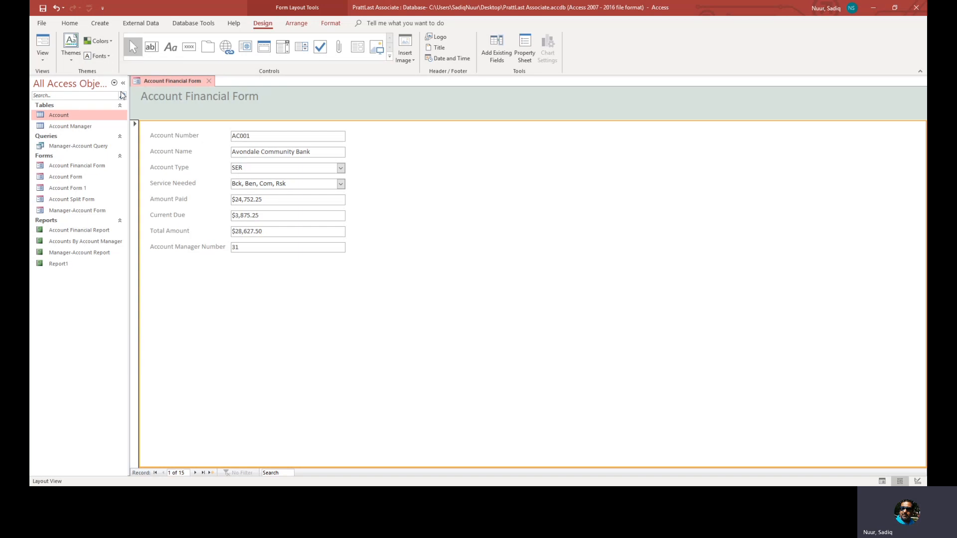
pyautogui.click(99, 56)
pyautogui.click(397, 183)
# Add the current date to the form header in the long weekday format, leaving out the time
pyautogui.click(454, 58)
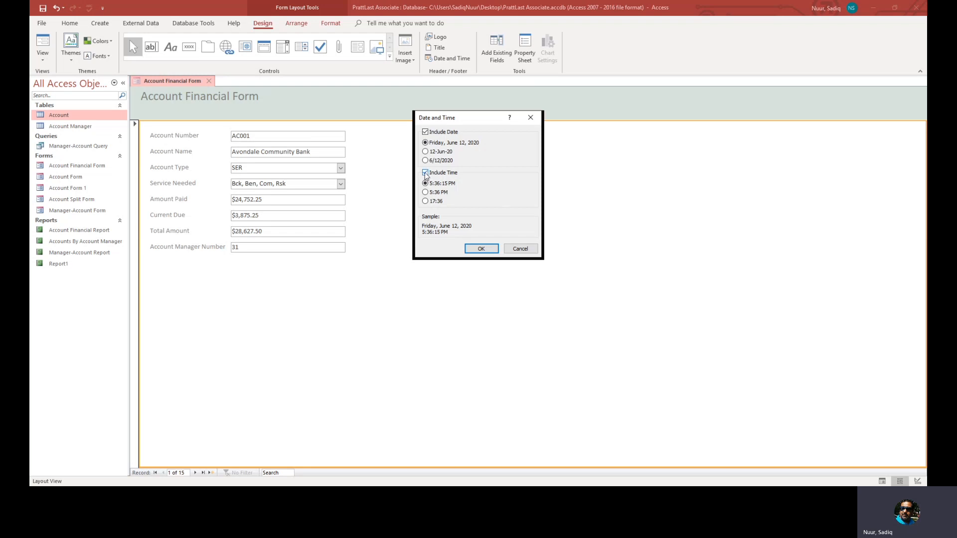
pyautogui.click(425, 173)
pyautogui.click(482, 250)
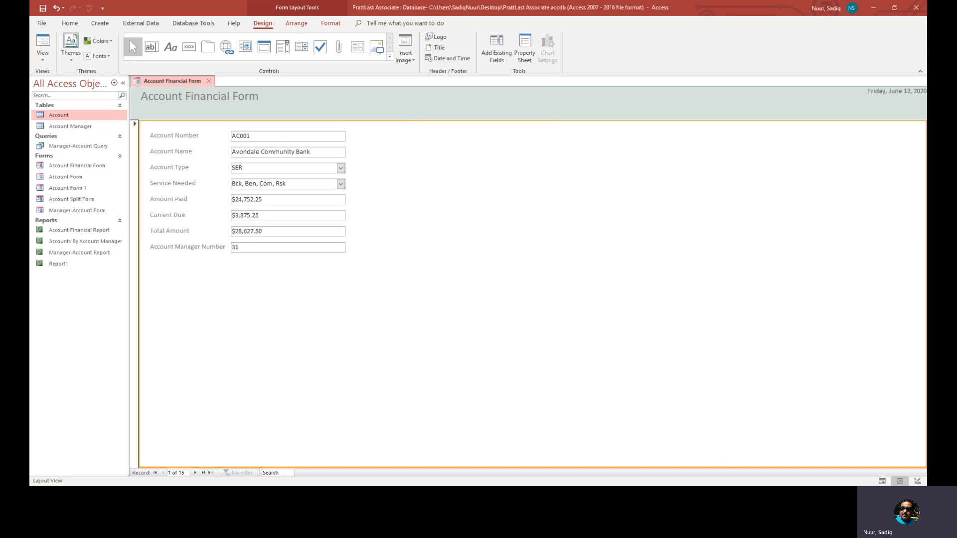
# Move the date control inward and lower within the form header, and narrow its box to fit the date text
pyautogui.click(892, 92)
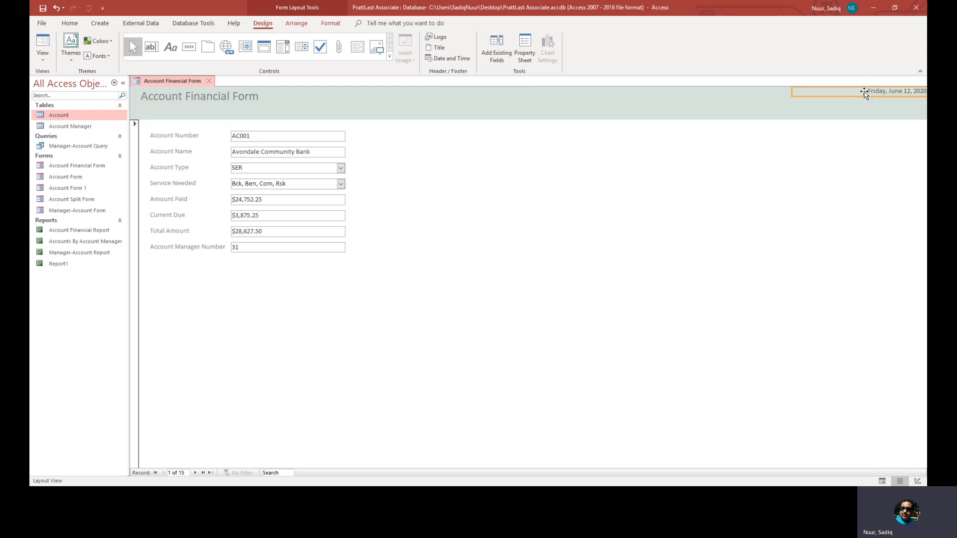
pyautogui.moveTo(865, 92); pyautogui.dragTo(783, 112)
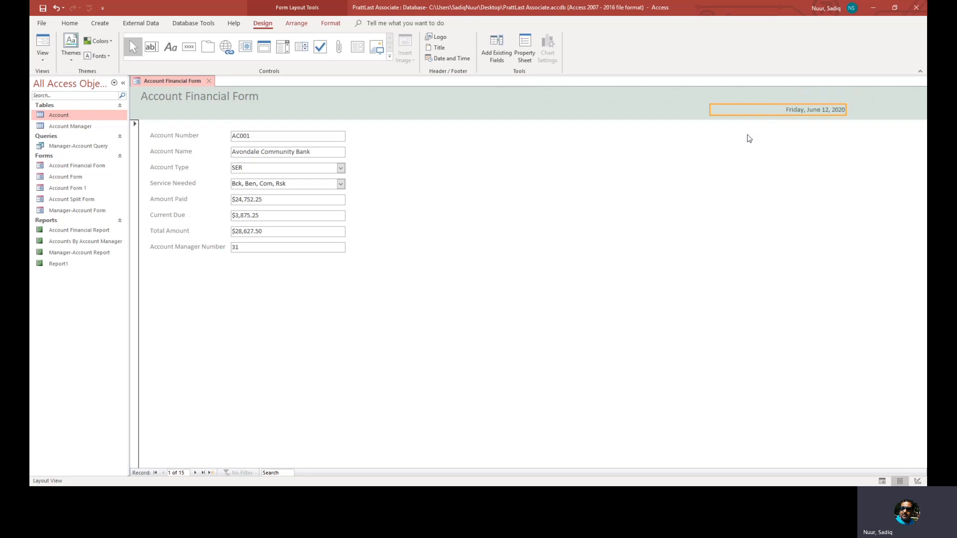
pyautogui.moveTo(712, 111); pyautogui.dragTo(775, 111)
# Format the header date as bold, red, 12-point Arial Black, and widen its box enough to fit the full date
pyautogui.click(330, 25)
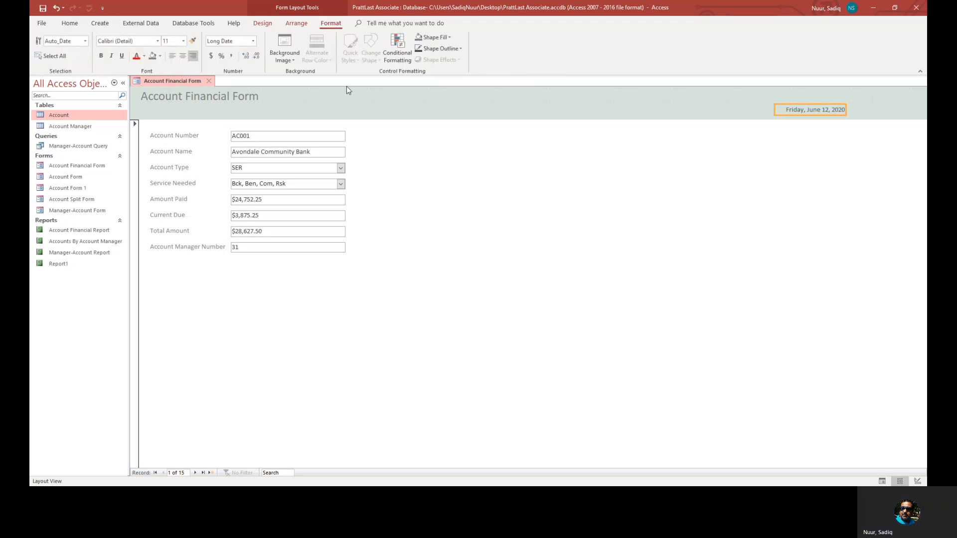
pyautogui.click(101, 56)
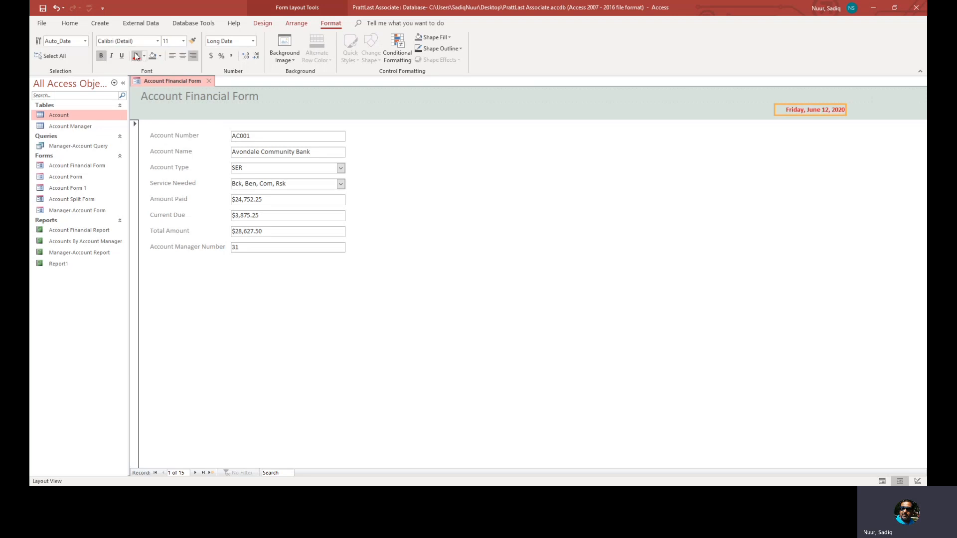
pyautogui.click(184, 41)
pyautogui.click(171, 88)
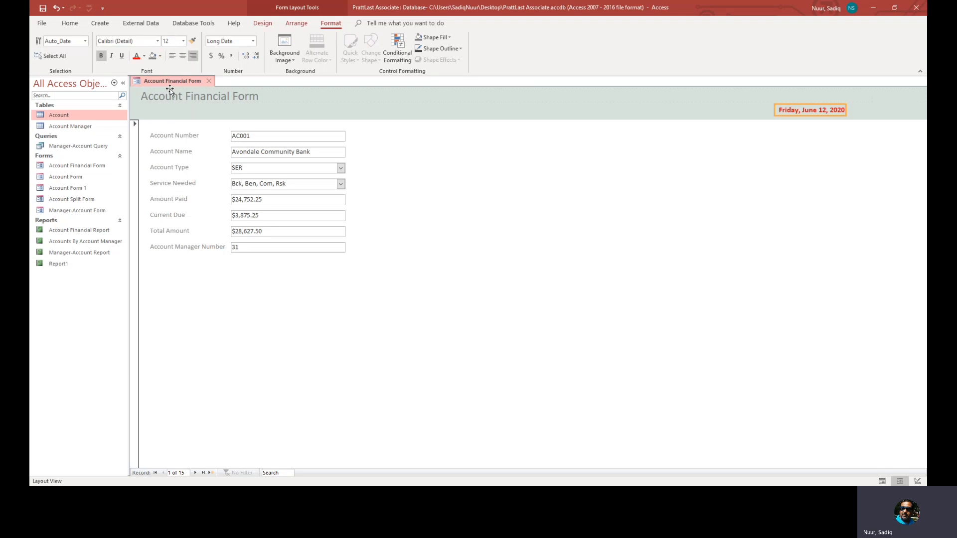
pyautogui.click(157, 41)
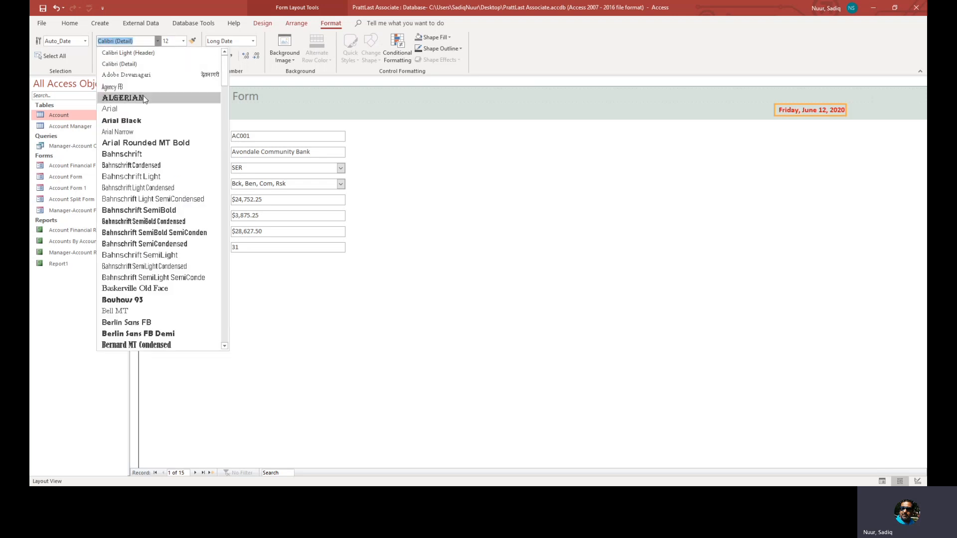
pyautogui.click(139, 121)
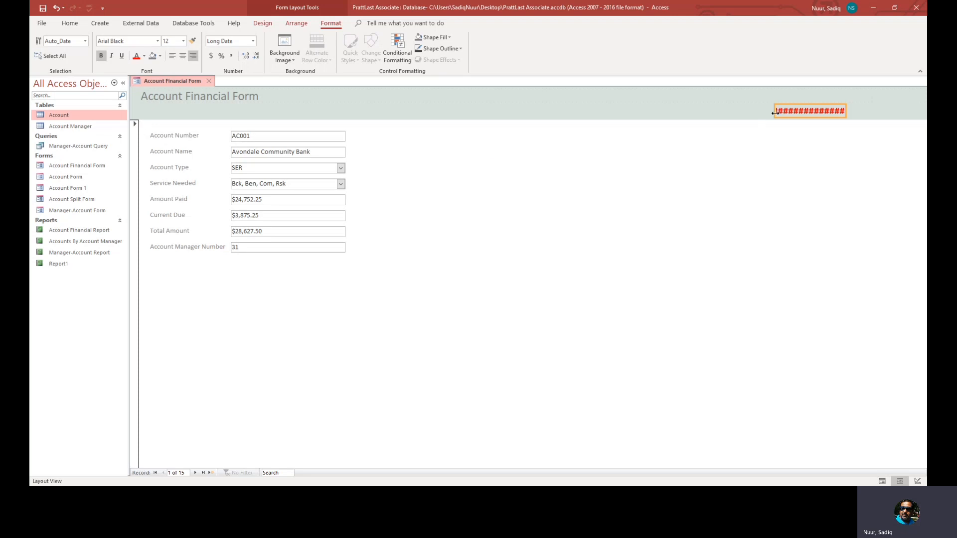
pyautogui.moveTo(775, 112); pyautogui.dragTo(748, 114)
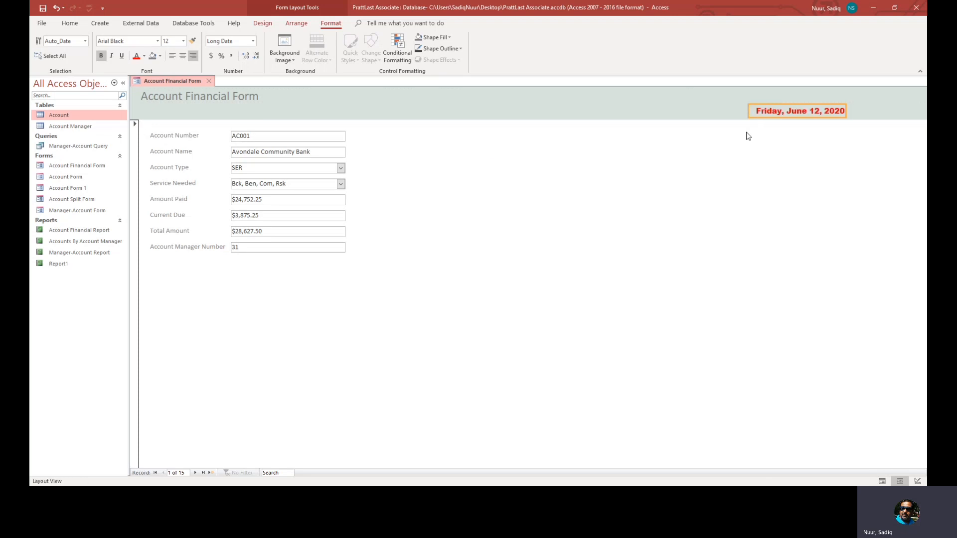
pyautogui.click(748, 136)
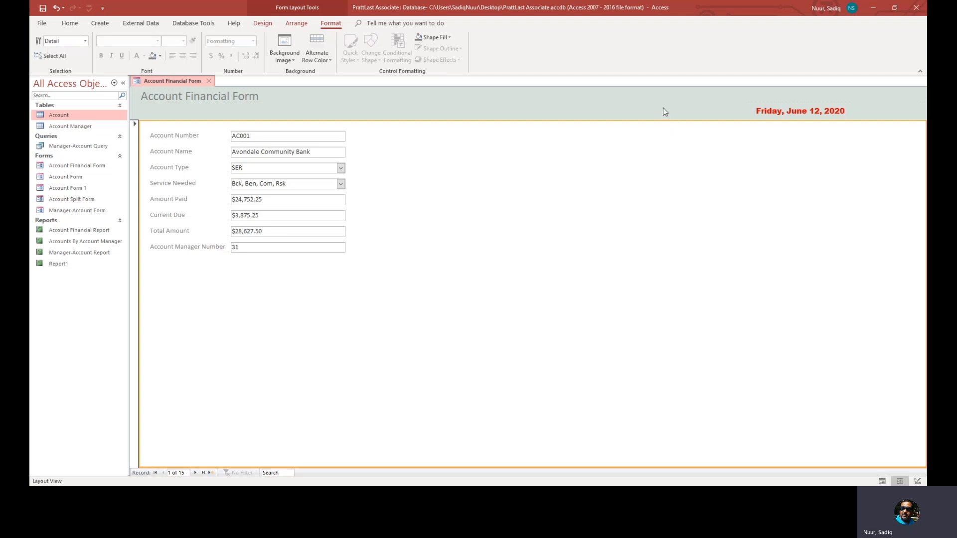
pyautogui.click(760, 110)
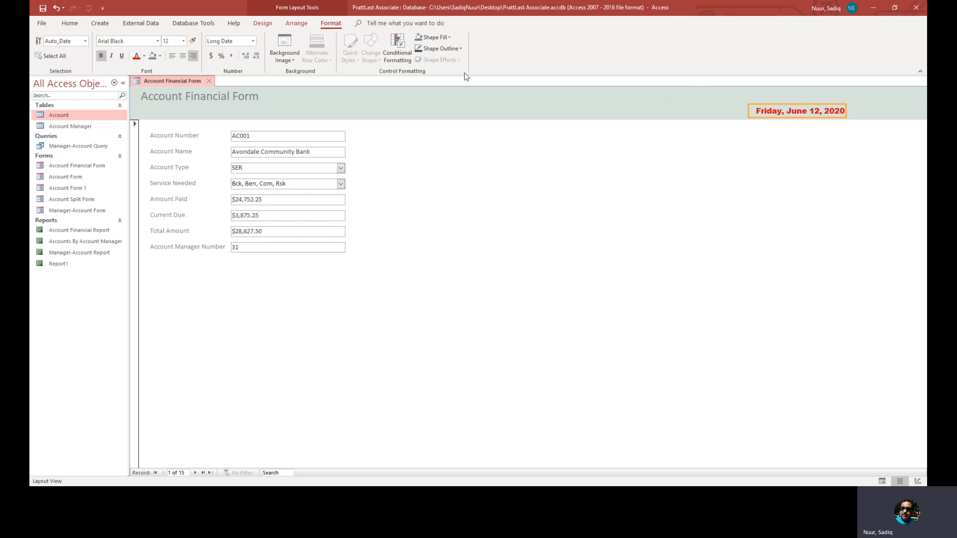
# Move the Account Type and Service Needed labels and controls together below the Account Manager Number row
pyautogui.click(186, 167)
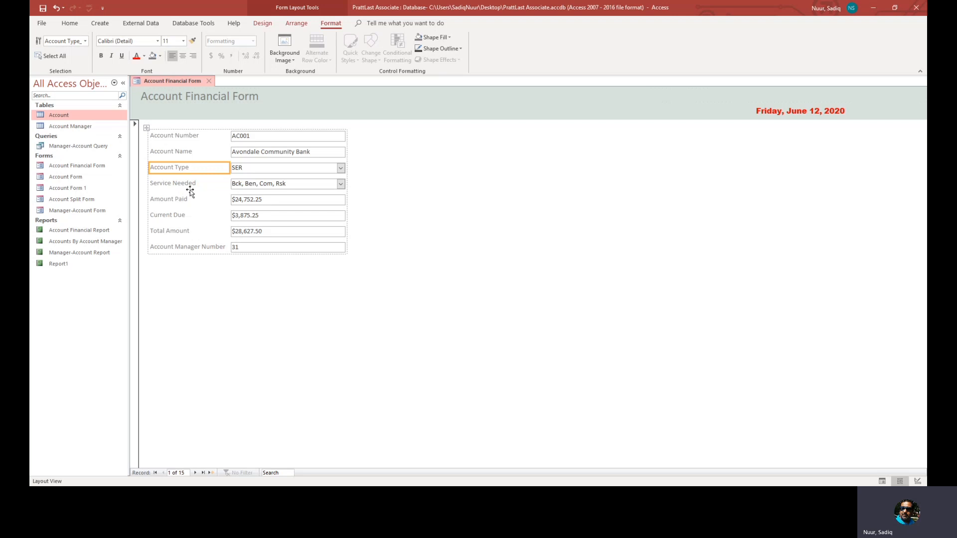
pyautogui.keyDown('ctrl'); pyautogui.click(246, 170); pyautogui.keyUp('ctrl')
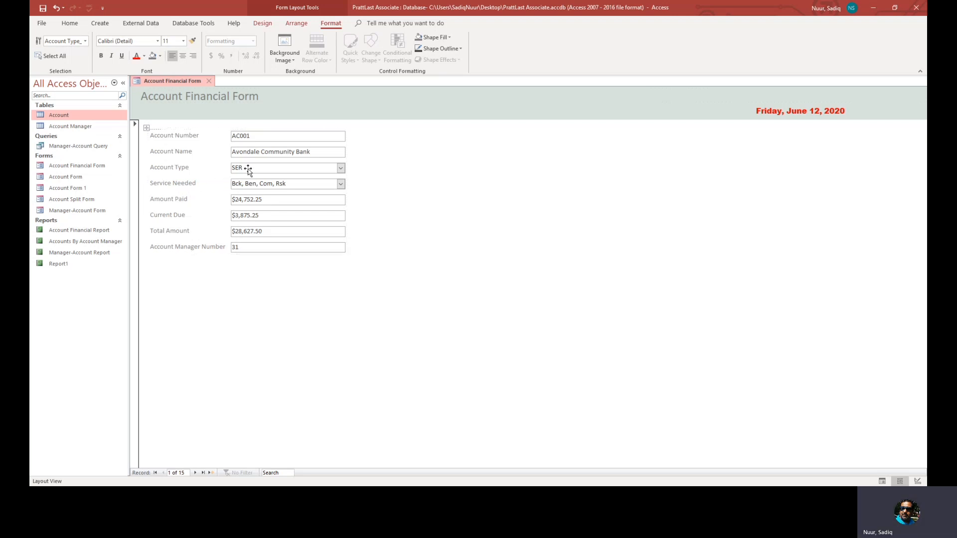
pyautogui.keyDown('ctrl'); pyautogui.click(170, 186); pyautogui.keyUp('ctrl')
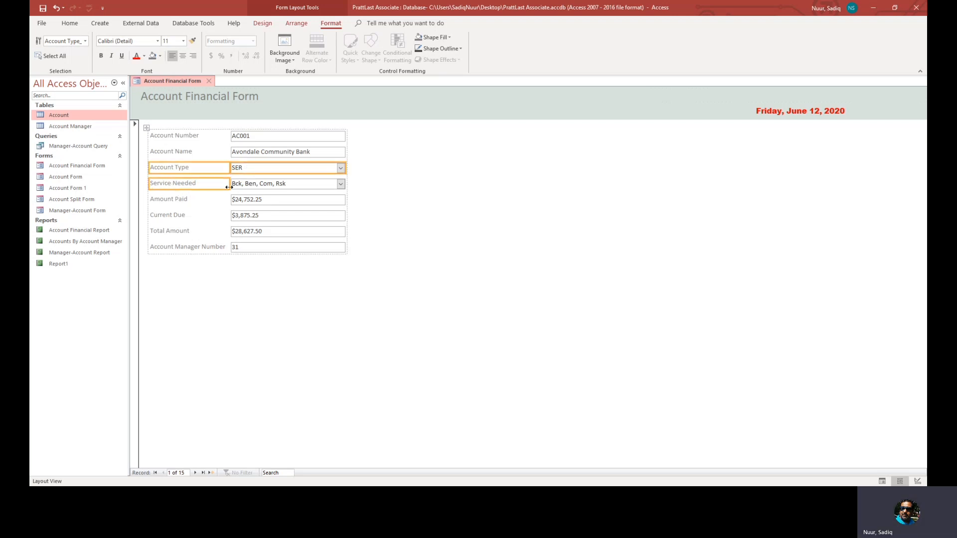
pyautogui.keyDown('ctrl'); pyautogui.click(245, 185); pyautogui.keyUp('ctrl')
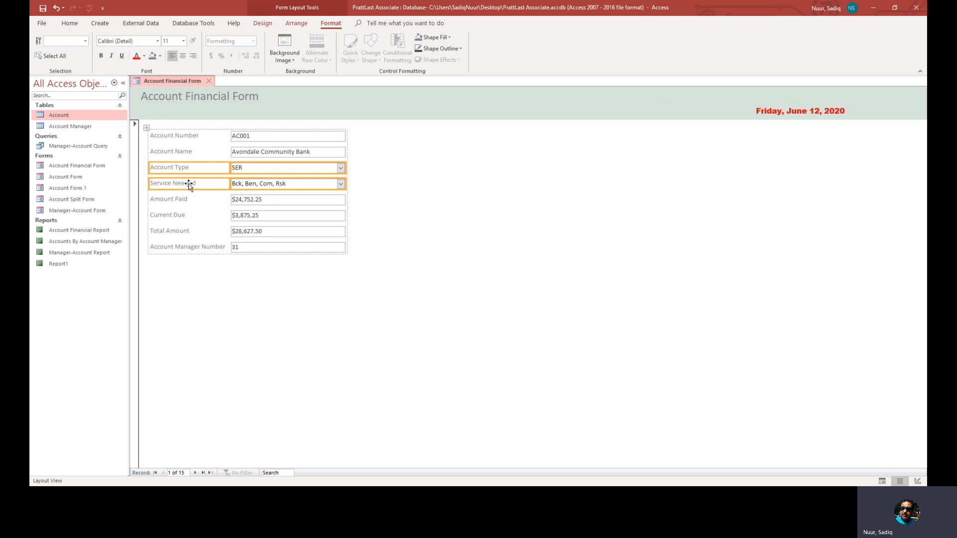
pyautogui.moveTo(188, 183); pyautogui.dragTo(187, 253)
pyautogui.moveTo(187, 253); pyautogui.dragTo(187, 252)
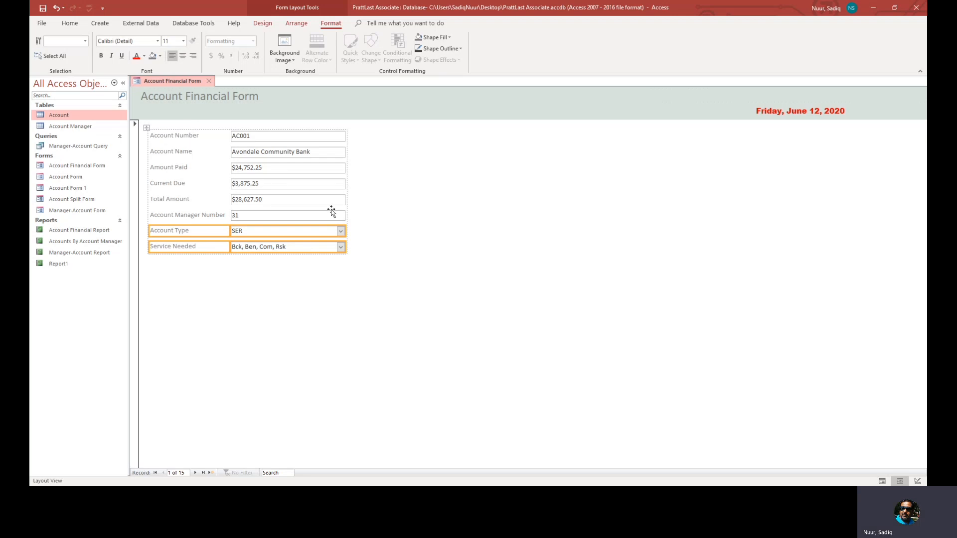
# Add the existing City field from the Account table between Account Name and Amount Paid on the form
pyautogui.click(263, 23)
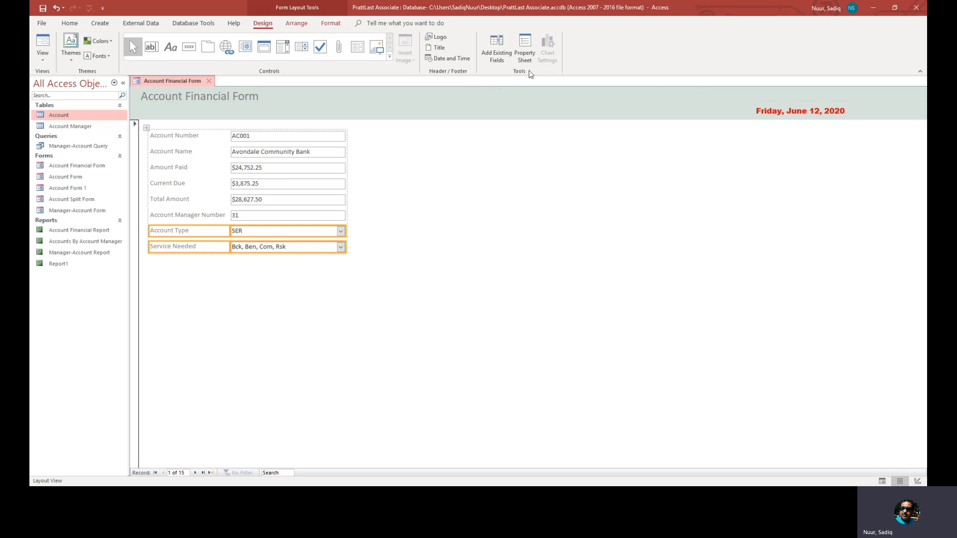
pyautogui.click(496, 46)
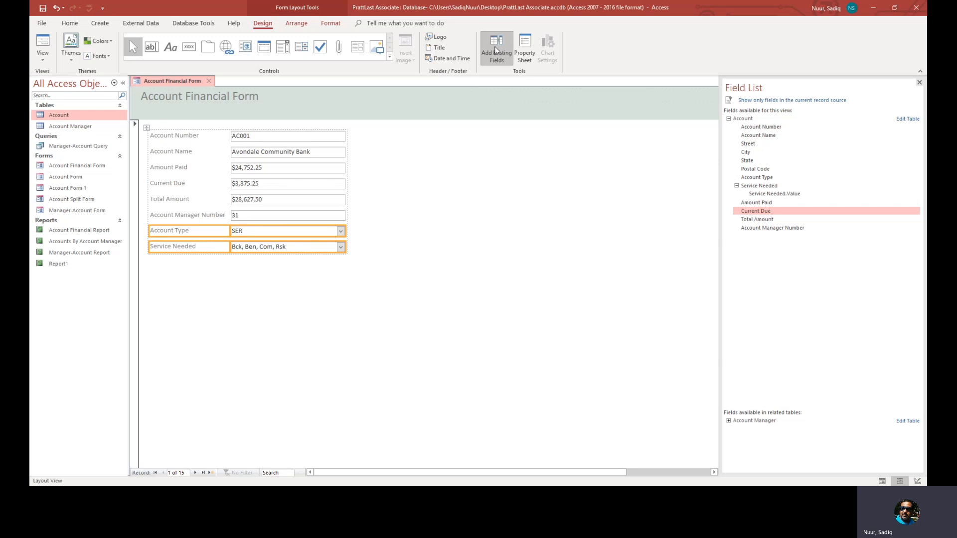
pyautogui.click(747, 151)
pyautogui.moveTo(747, 152); pyautogui.dragTo(265, 165)
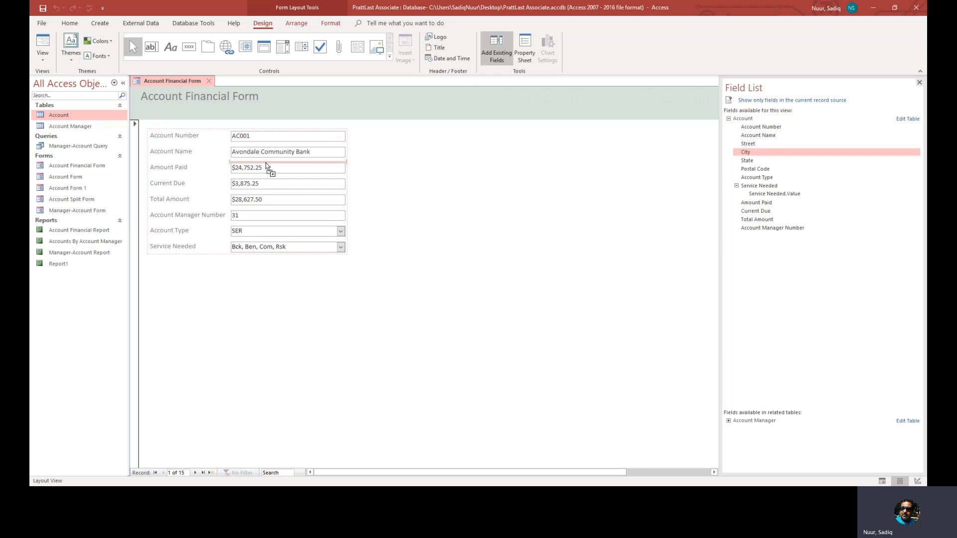
pyautogui.moveTo(266, 163); pyautogui.dragTo(266, 165)
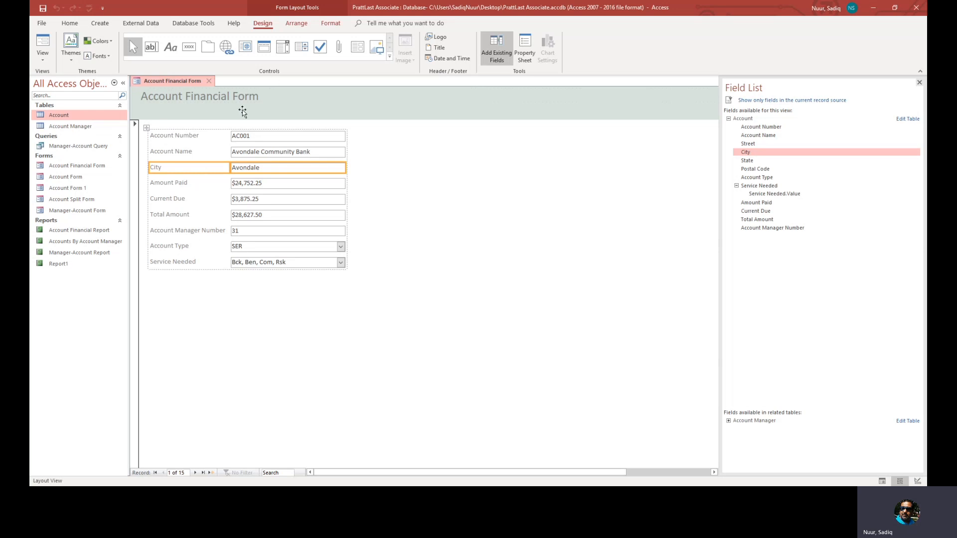
# Open Advanced Filter/Sort for the form and change the first ascending sort field from Account Number to Account Name
pyautogui.click(70, 24)
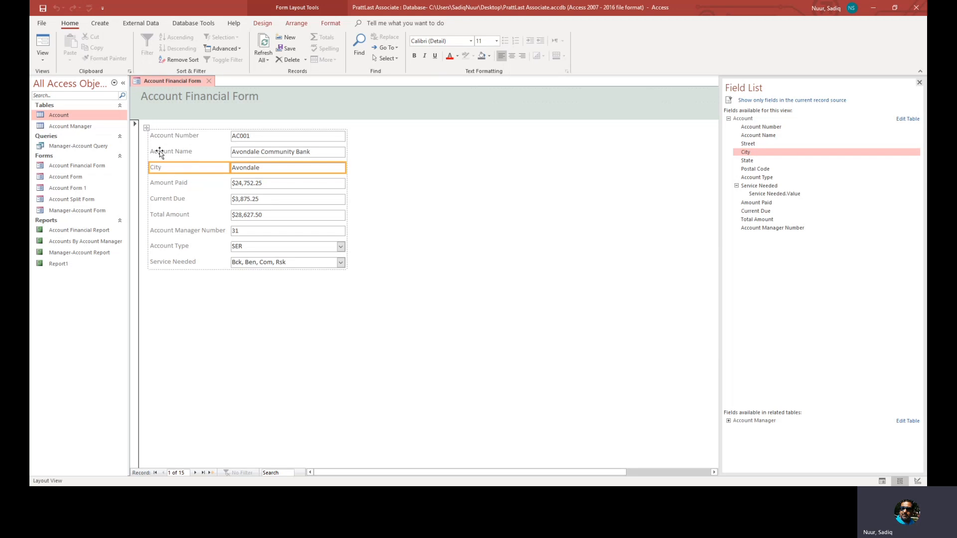
pyautogui.click(225, 49)
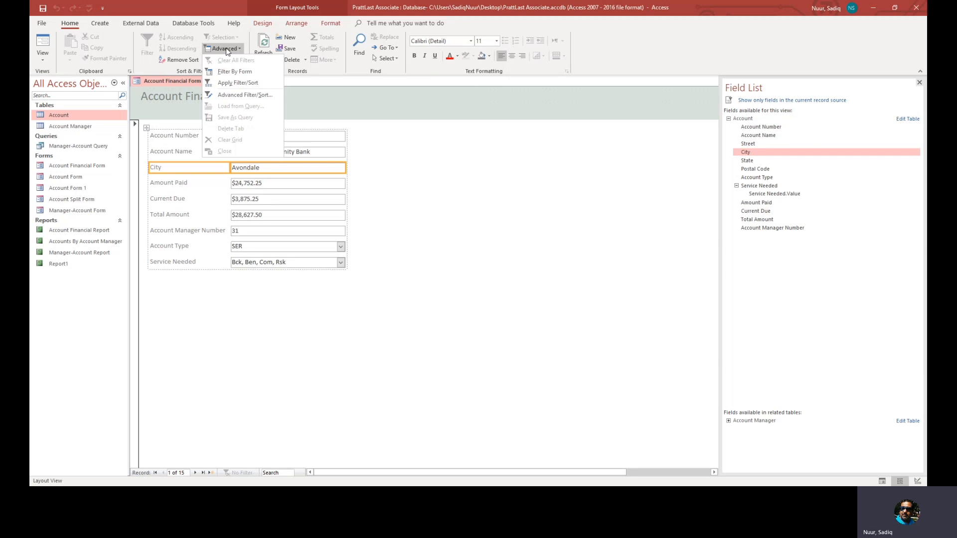
pyautogui.click(245, 96)
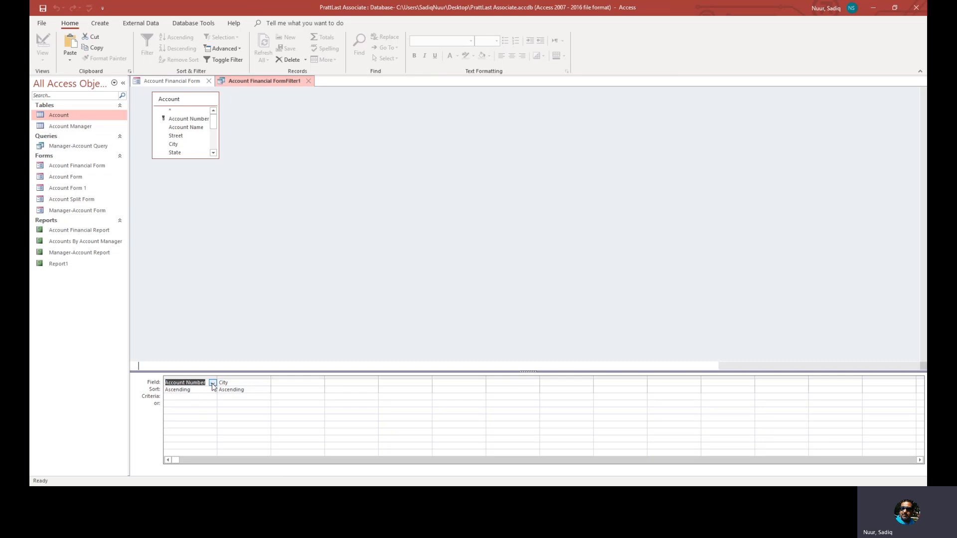
pyautogui.click(213, 383)
pyautogui.click(203, 404)
# Remove the sort order from the City column and enter G* as its filter criterion
pyautogui.click(249, 390)
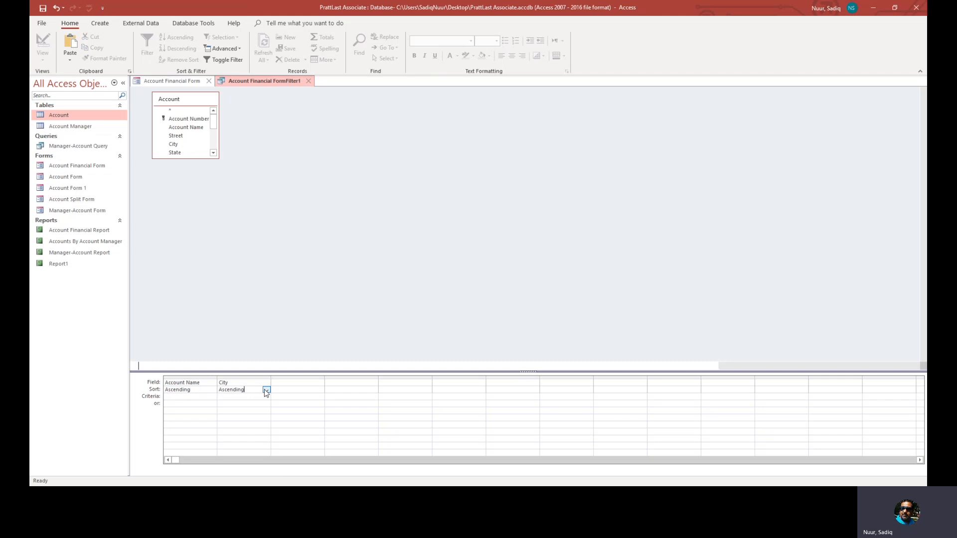
pyautogui.click(266, 390)
pyautogui.click(257, 410)
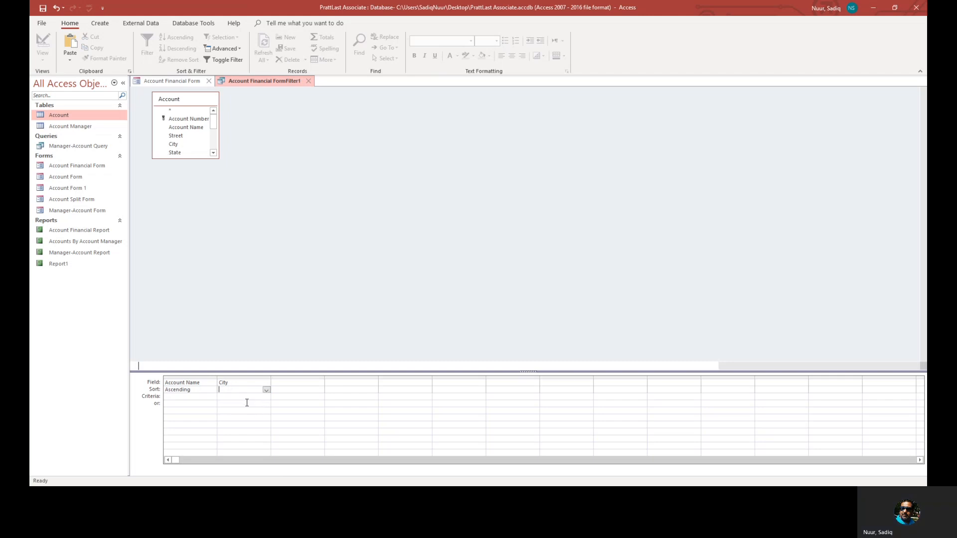
pyautogui.click(247, 400)
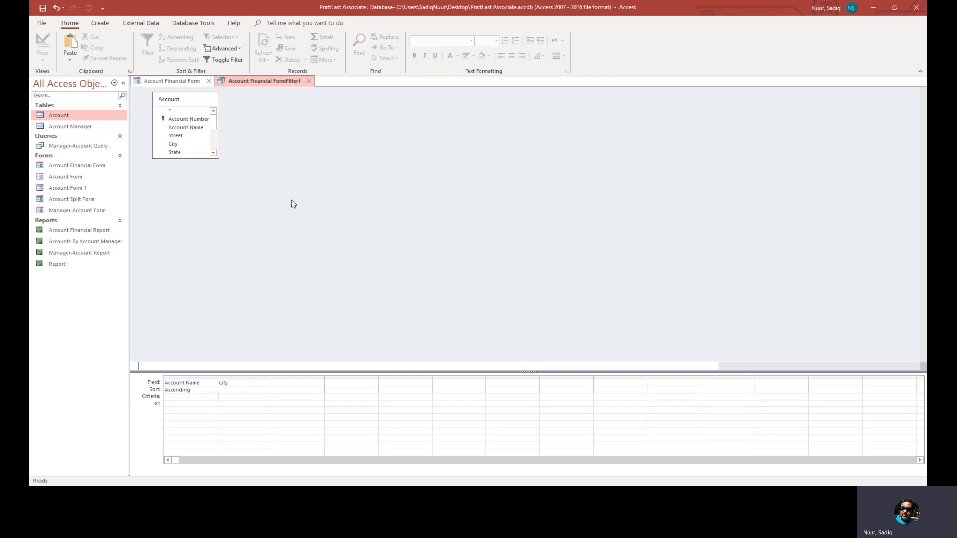
pyautogui.write('G')
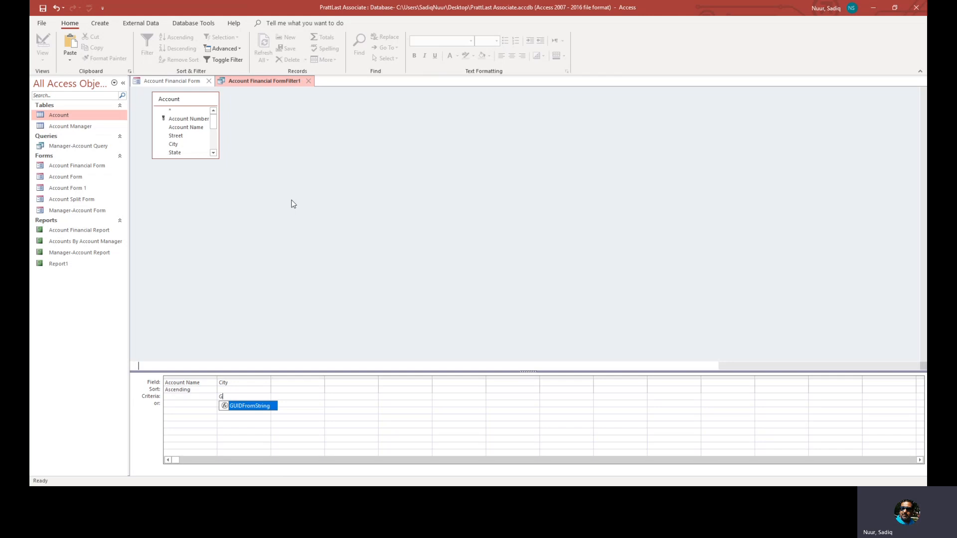
pyautogui.write('*')
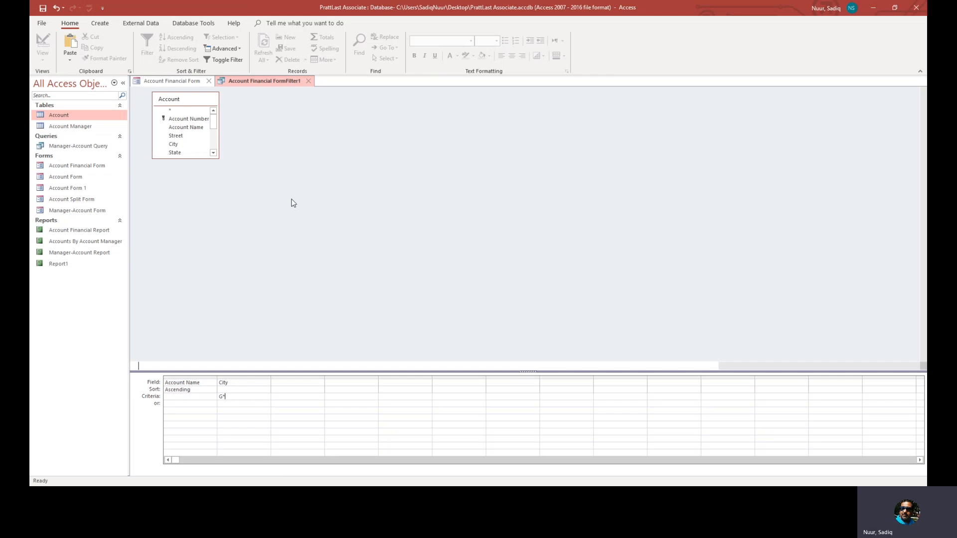
# Apply the City filter to the Account Financial Form and step through all of its filtered records
pyautogui.click(222, 60)
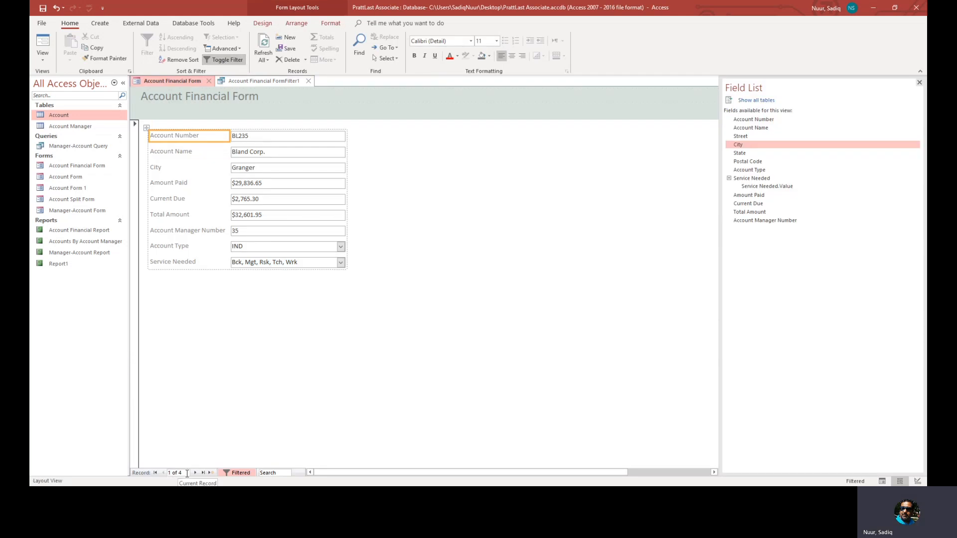
pyautogui.click(263, 170)
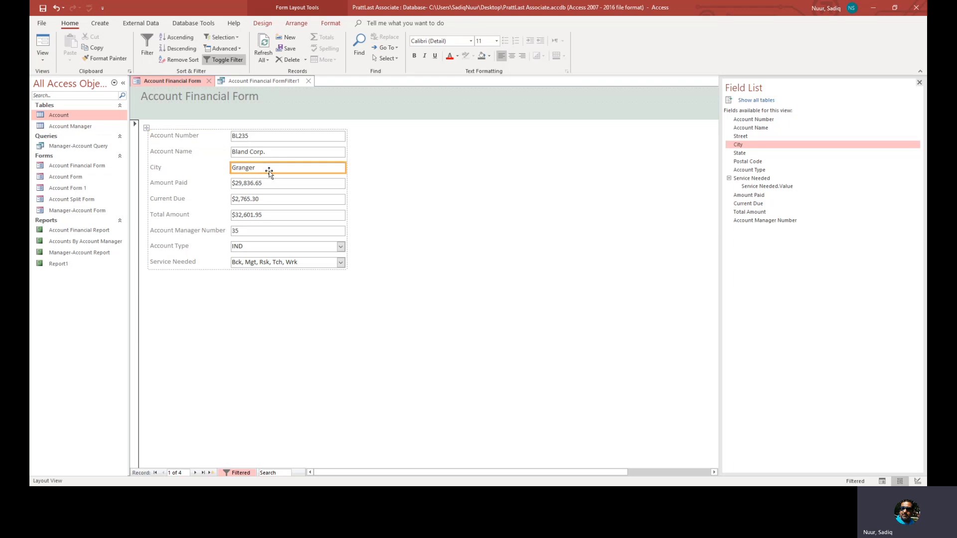
pyautogui.click(196, 472)
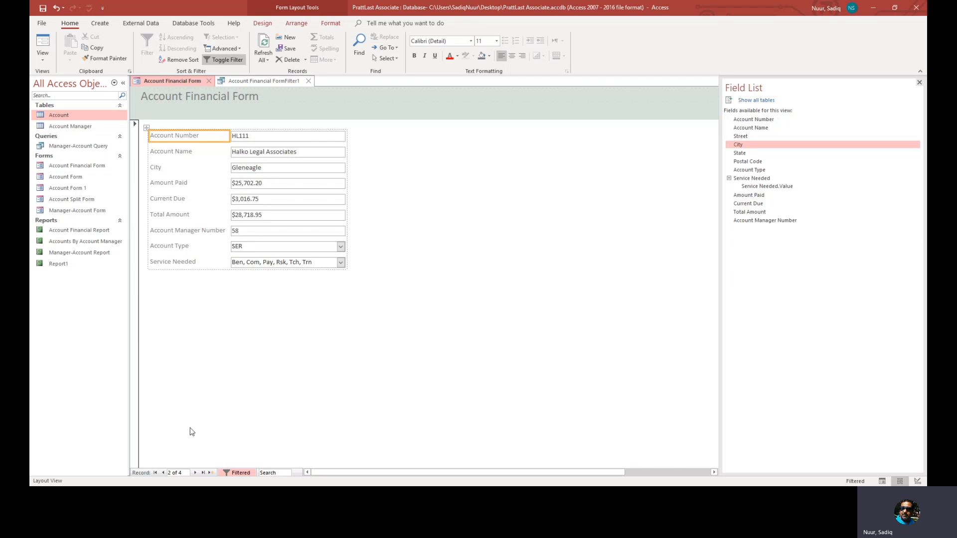
pyautogui.click(195, 473)
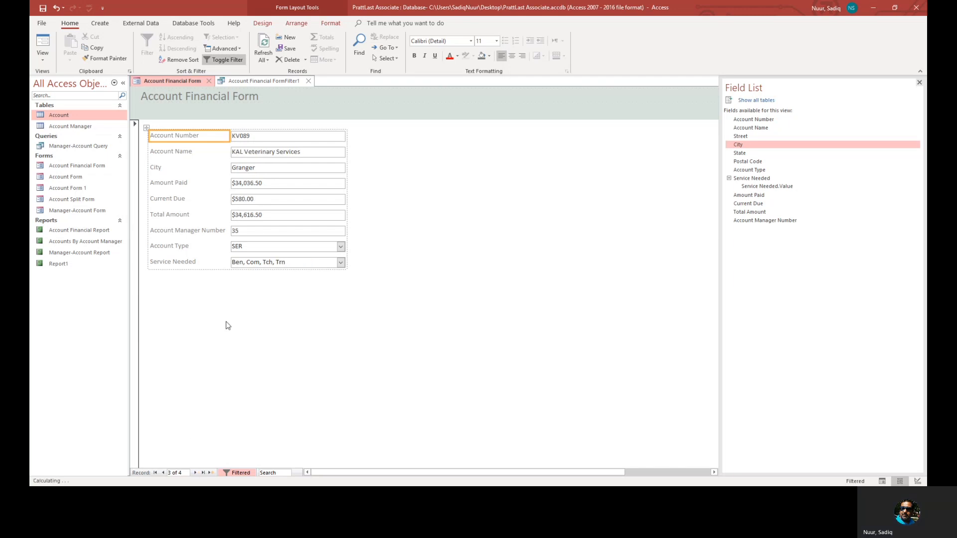
pyautogui.click(197, 474)
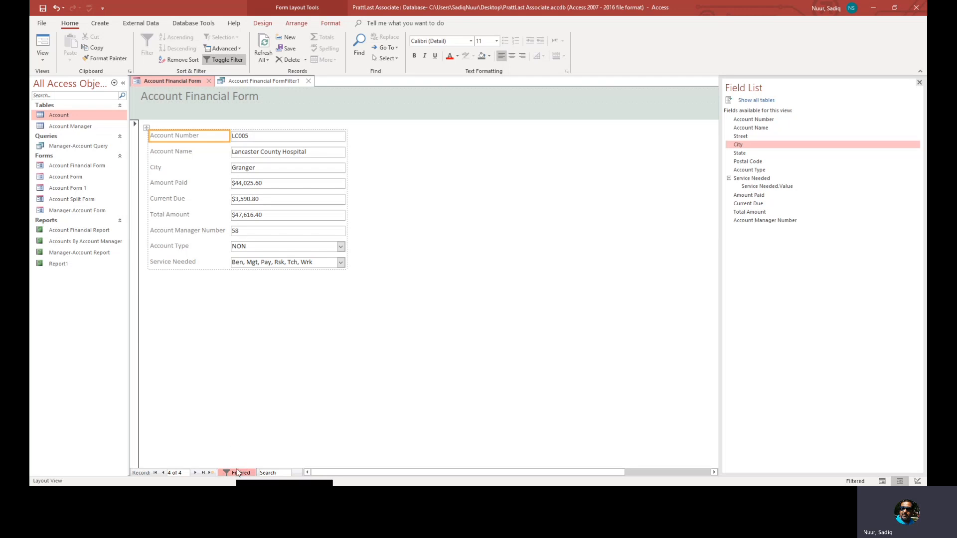
# Toggle the form's filter off and on again, then leave the records unfiltered
pyautogui.click(223, 59)
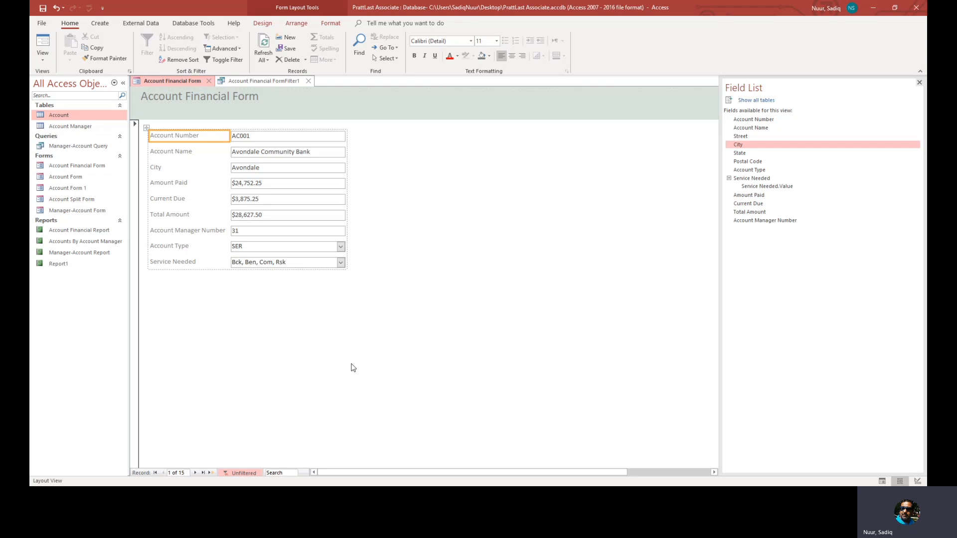
pyautogui.click(250, 474)
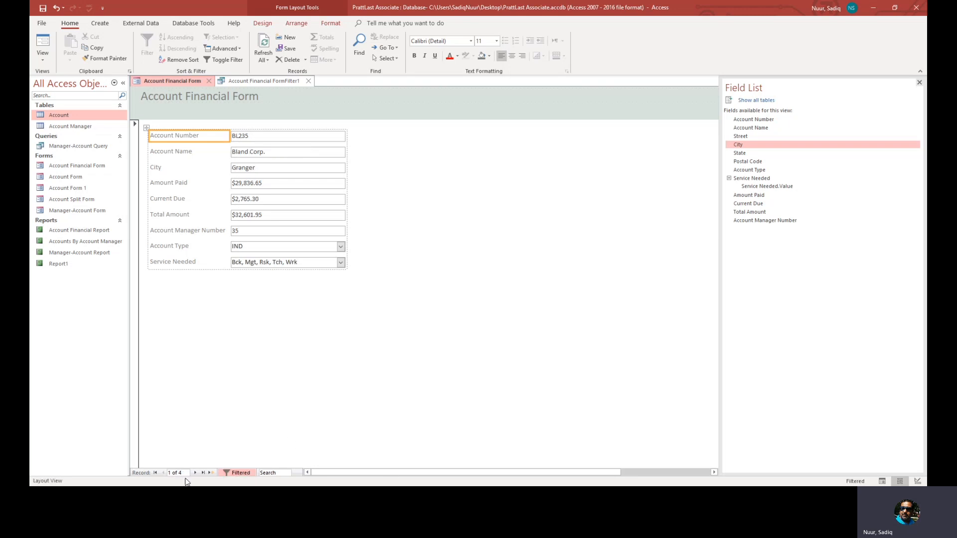
pyautogui.click(237, 473)
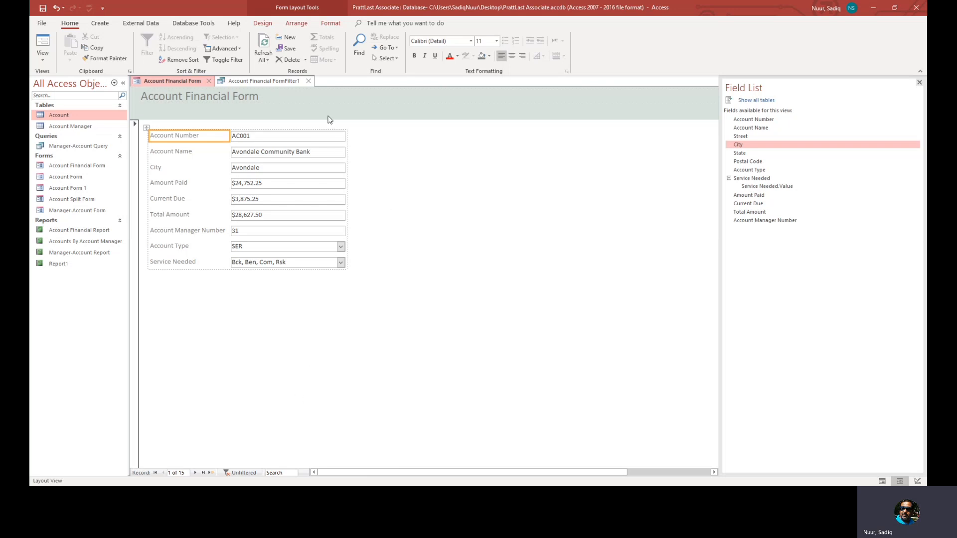
# Close the filter design and the Account Financial Form, saving the form's design changes
pyautogui.click(309, 81)
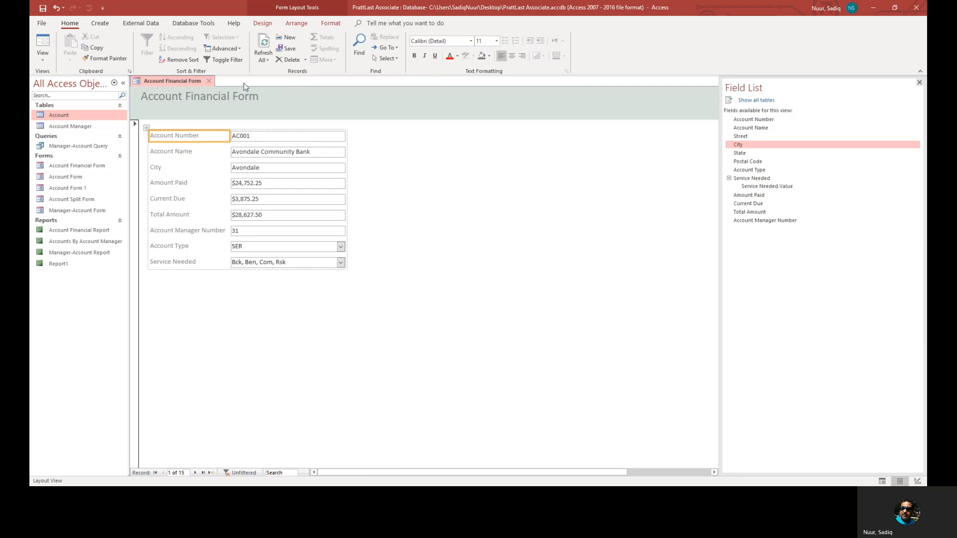
pyautogui.click(209, 81)
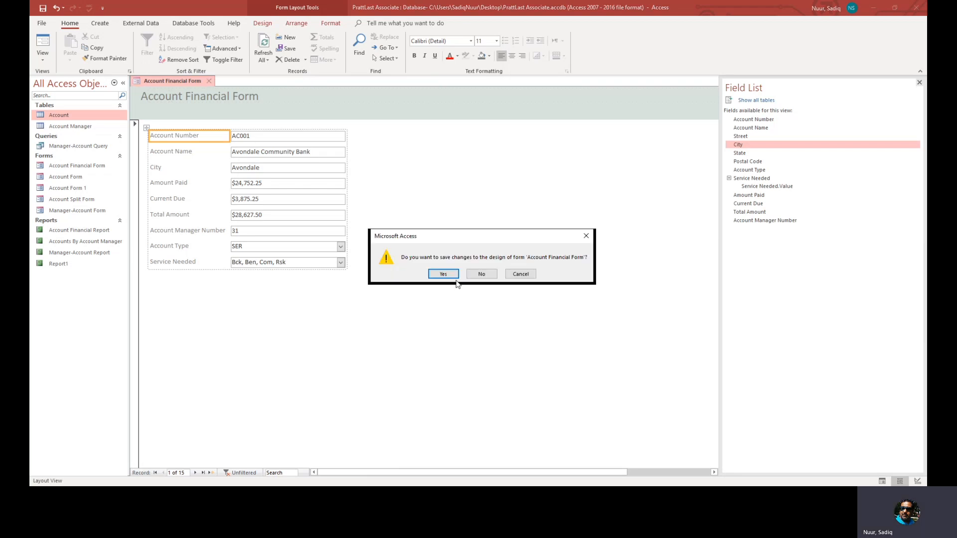
pyautogui.click(437, 273)
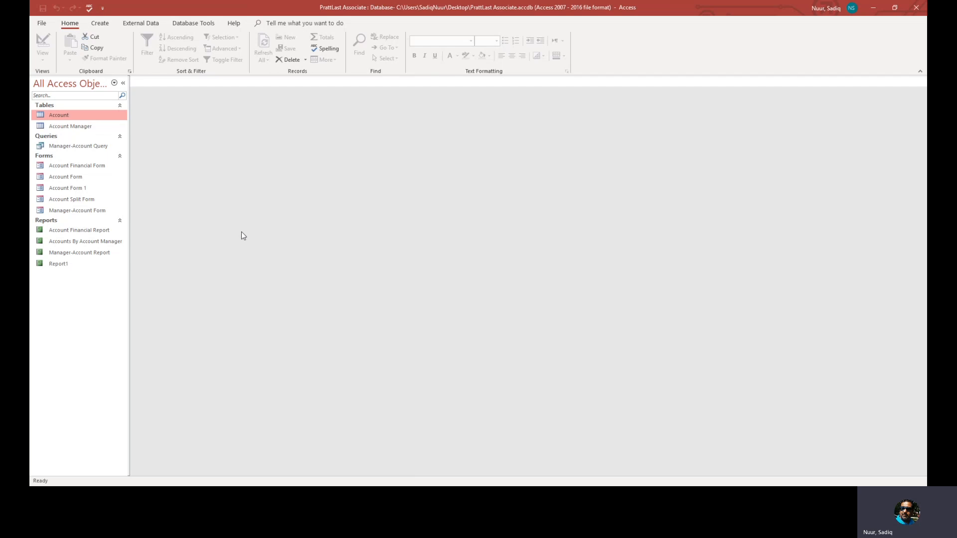
# Start the Label Wizard for the Account table and accept the Avery C2163 sheet-feed label size in English units
pyautogui.click(106, 26)
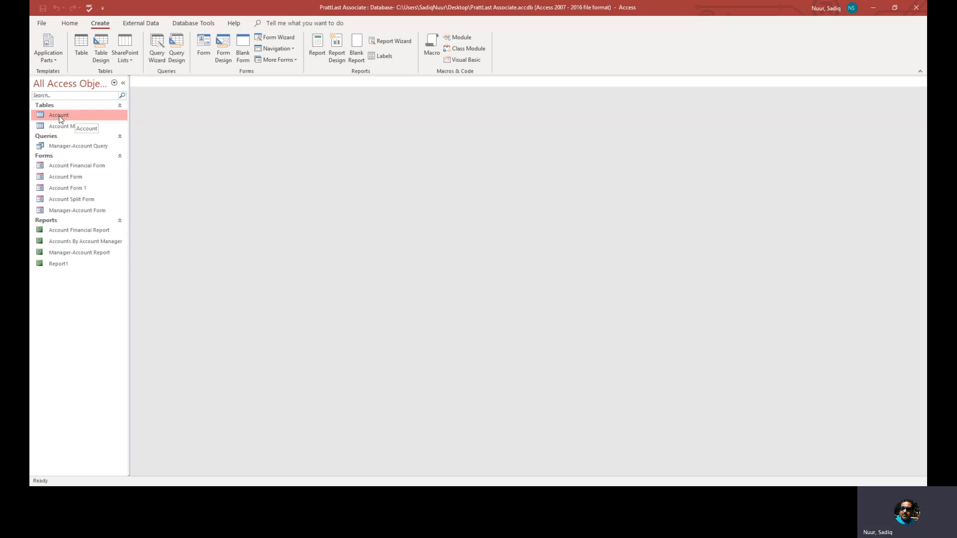
pyautogui.click(385, 57)
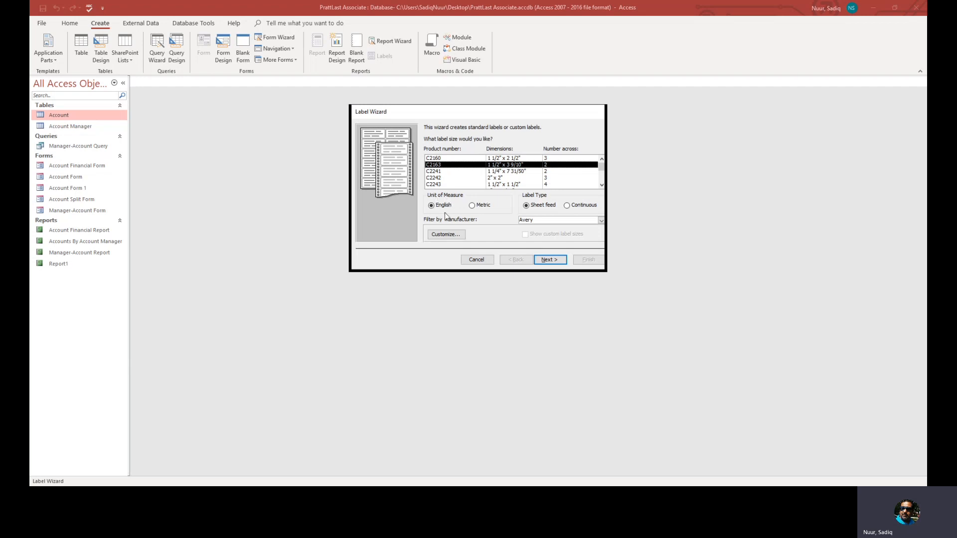
pyautogui.click(550, 259)
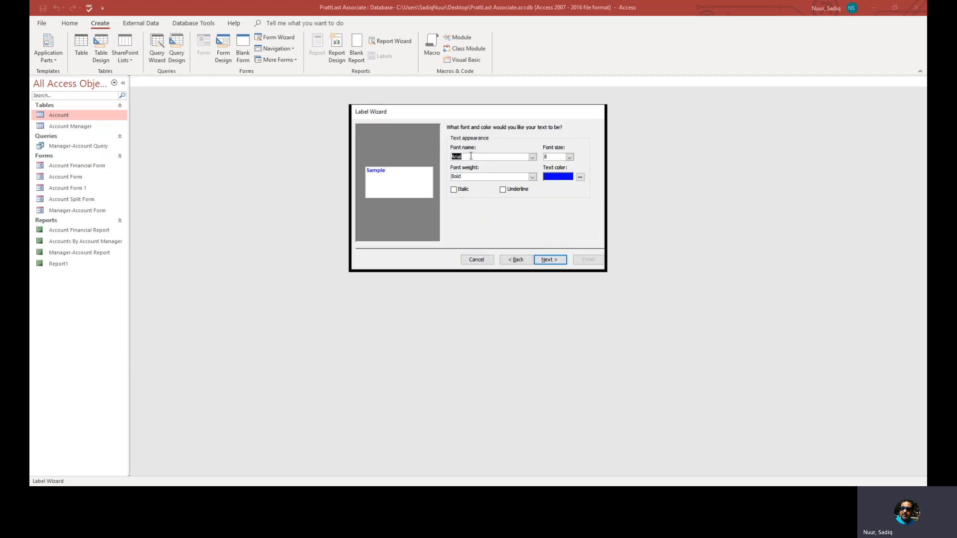
# Review the font name and weight choices, keeping the label text in Arial, size 8, Bold and blue, and continue
pyautogui.click(533, 157)
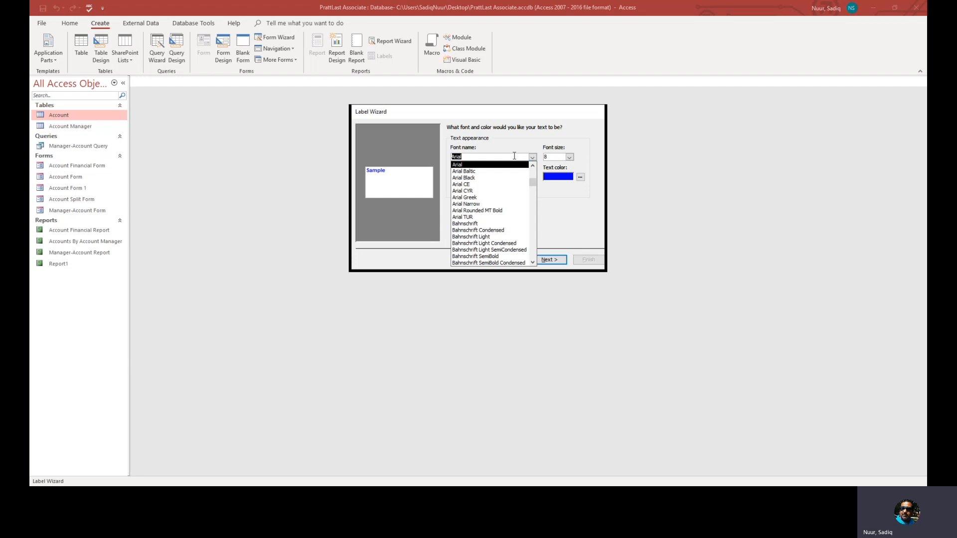
pyautogui.press('Escape')
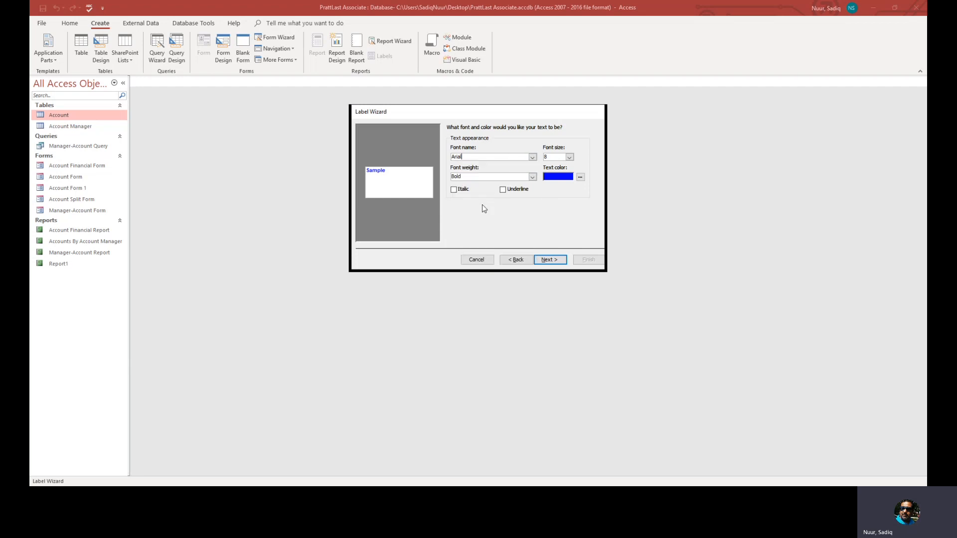
pyautogui.click(533, 177)
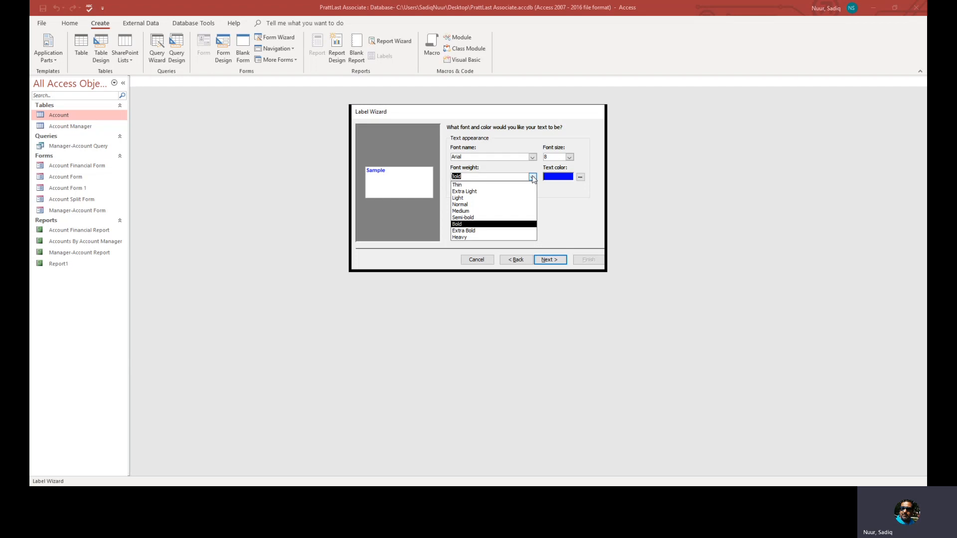
pyautogui.click(551, 220)
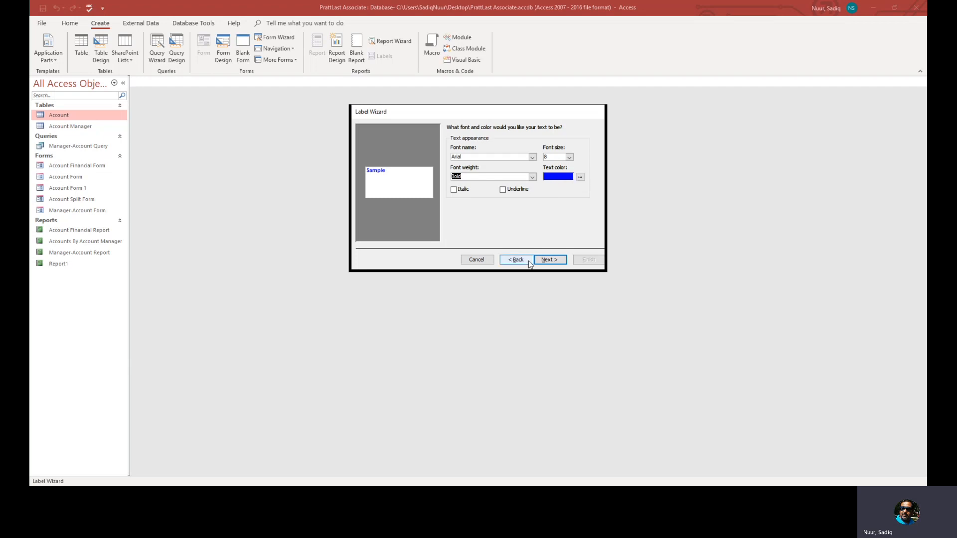
pyautogui.click(552, 258)
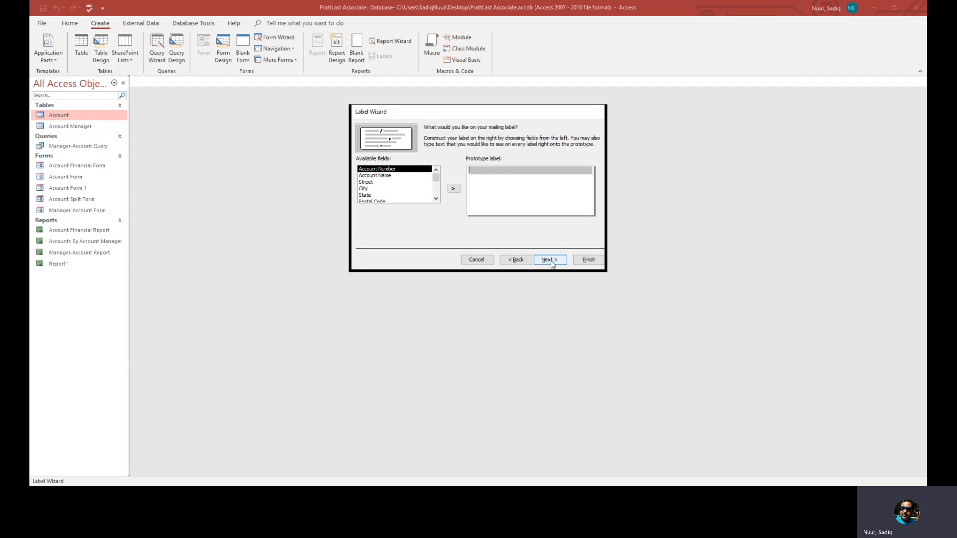
# Place the Account Name field on the first line of the prototype label and Street on the second line
pyautogui.click(376, 177)
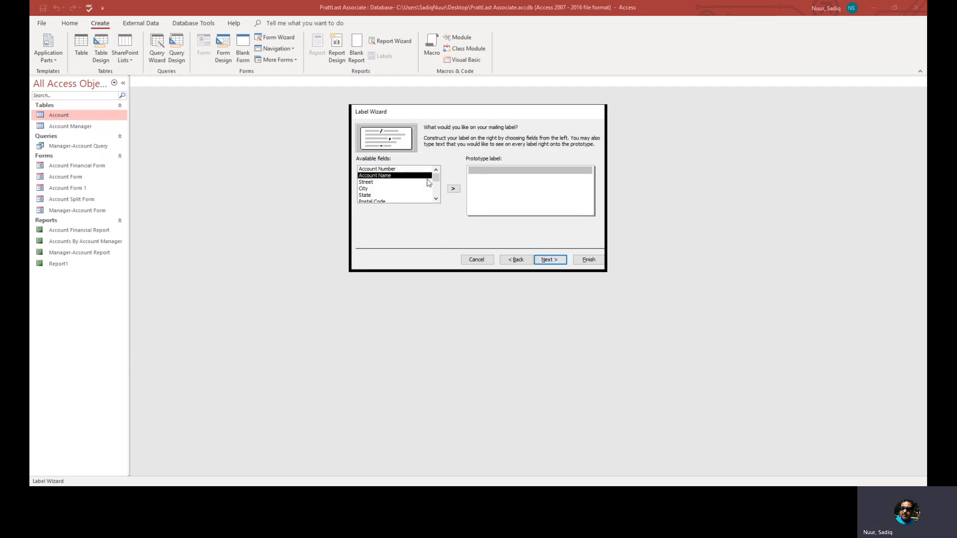
pyautogui.click(454, 189)
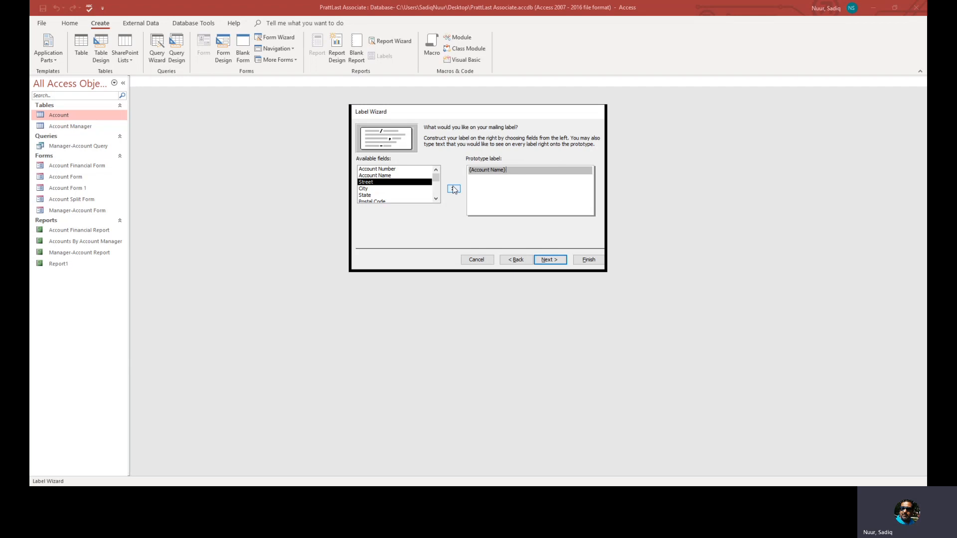
pyautogui.press('Return')
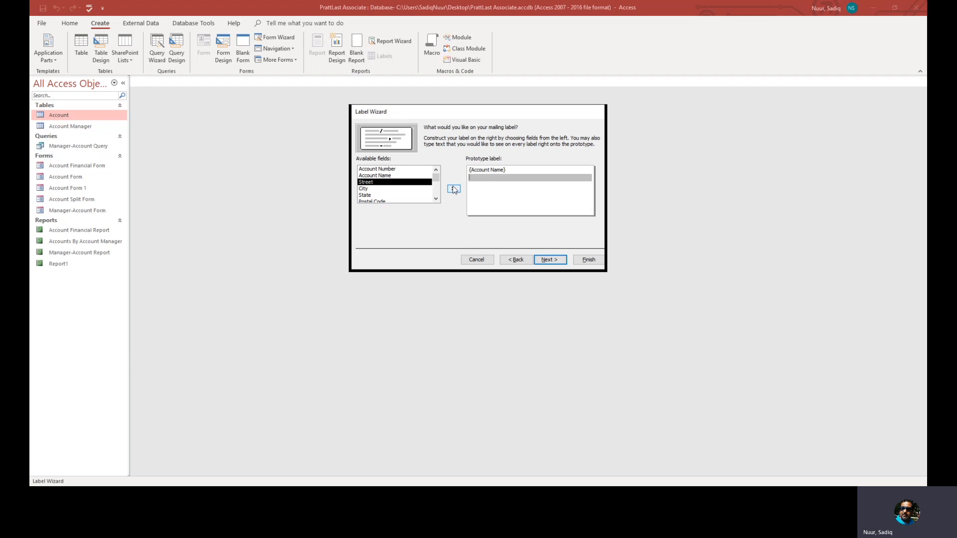
pyautogui.click(454, 190)
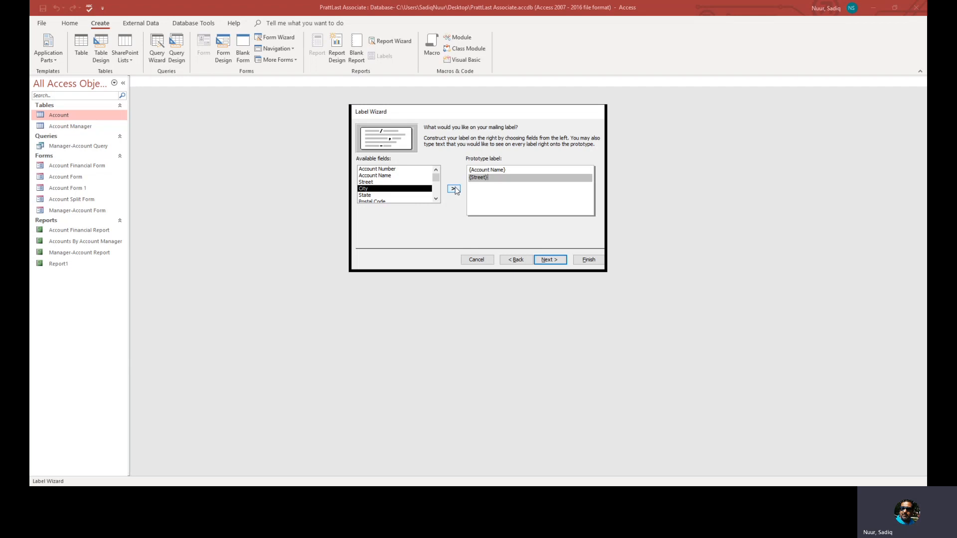
pyautogui.press('Return')
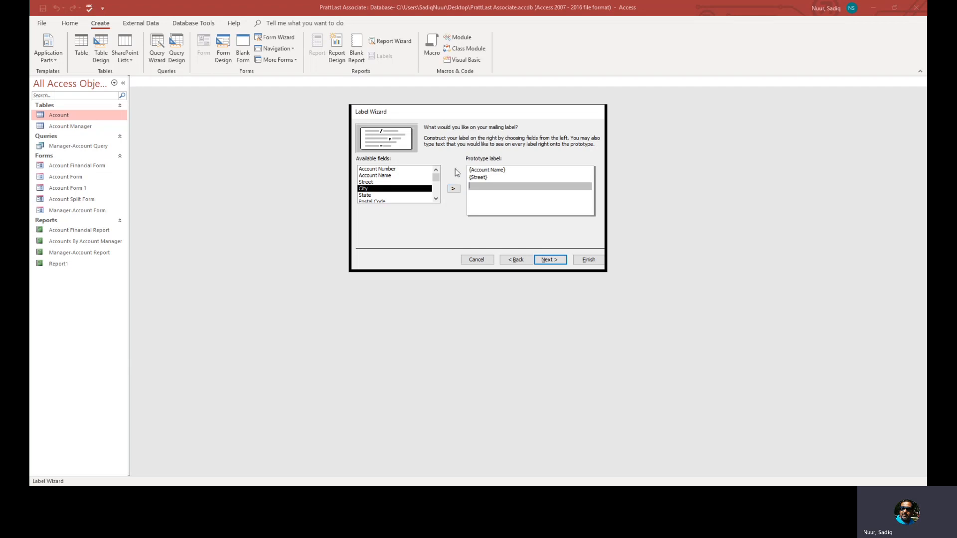
# Build the label's third line from City, a comma, State and Postal Code, separated by spaces
pyautogui.doubleClick(379, 188)
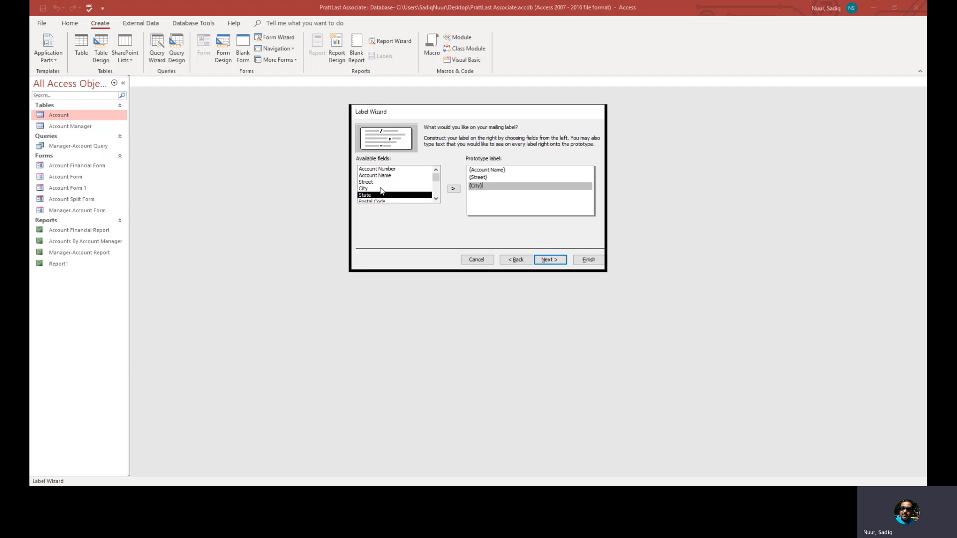
pyautogui.write(',')
pyautogui.doubleClick(369, 196)
pyautogui.doubleClick(369, 196)
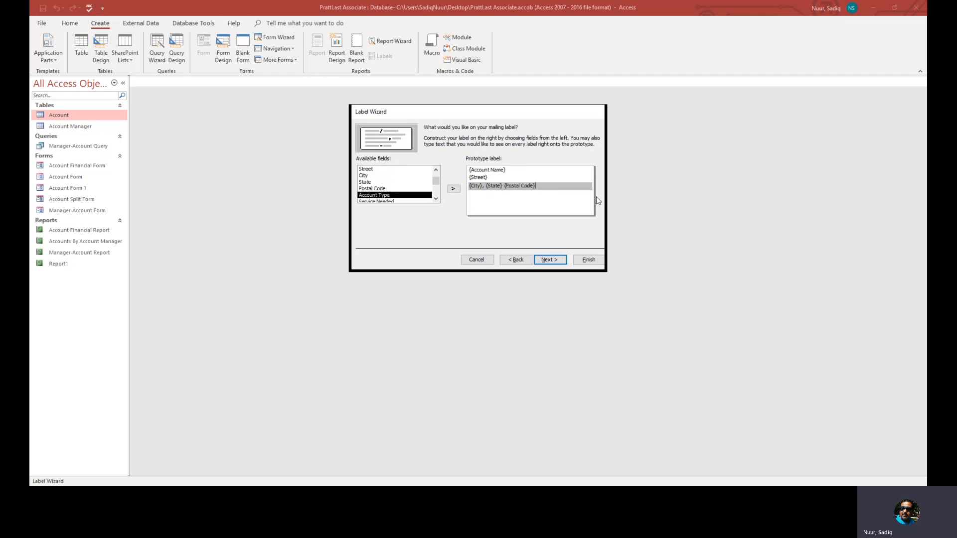
# Sort the labels by Postal Code and finish the wizard with the report name Labels Account, showing the labels as printed
pyautogui.click(550, 261)
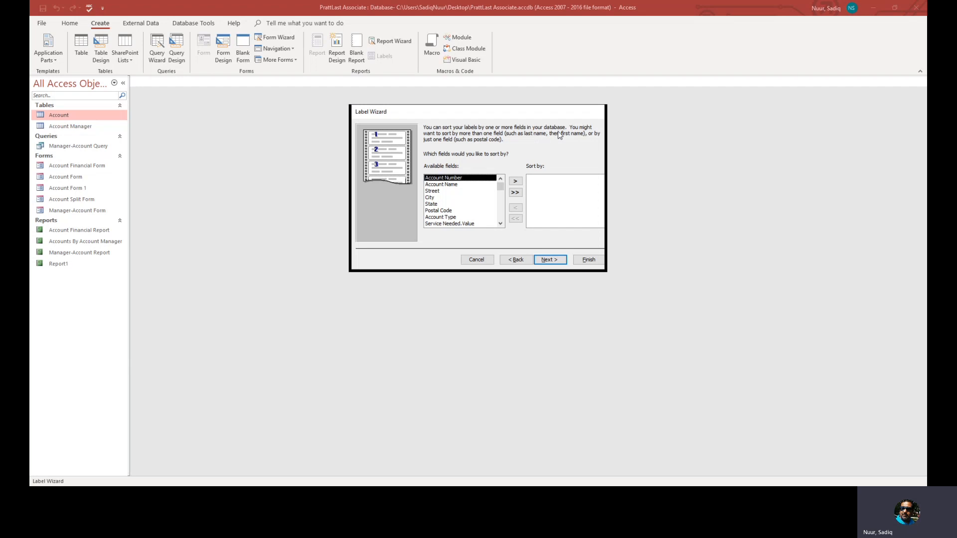
pyautogui.click(447, 211)
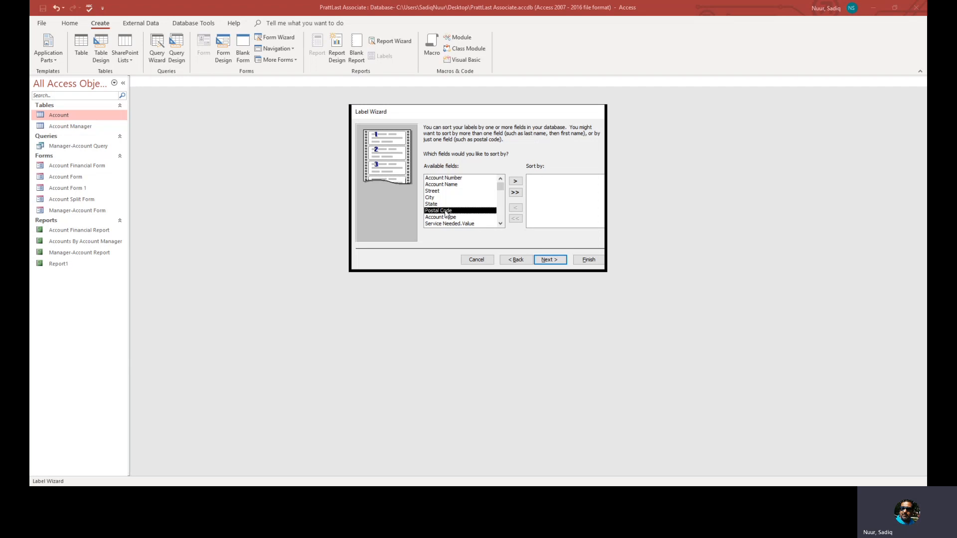
pyautogui.click(517, 181)
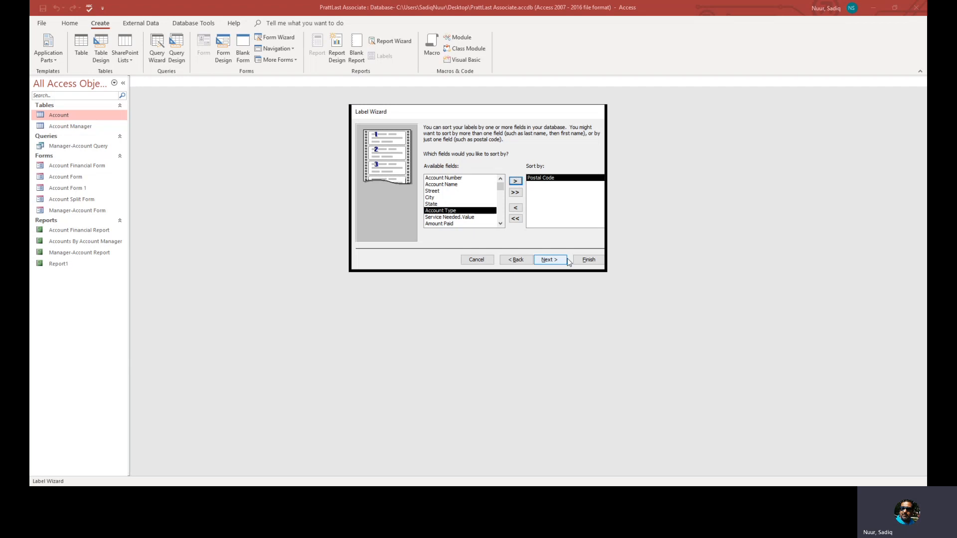
pyautogui.click(550, 260)
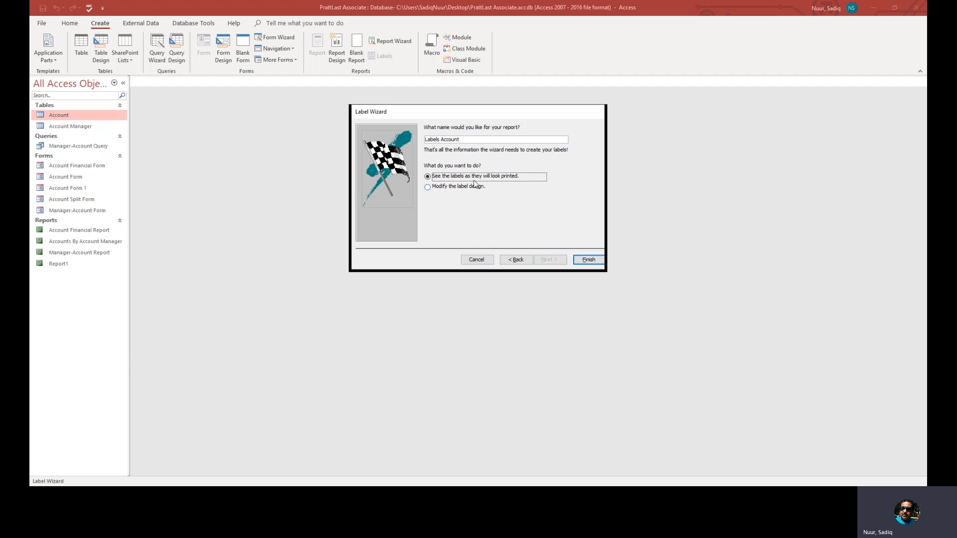
pyautogui.click(589, 259)
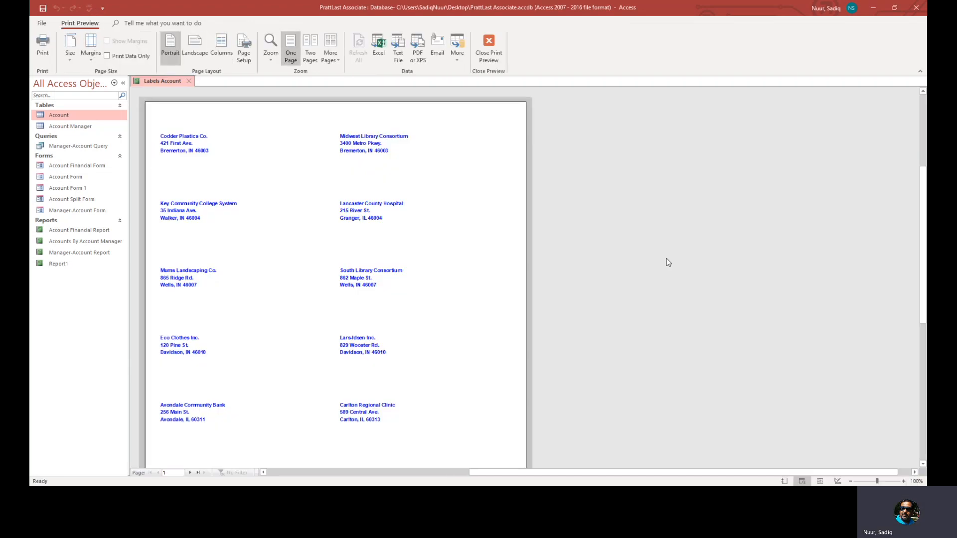
# Inspect the label page by zooming out and back in, then close the print preview and the Labels Account report
pyautogui.click(422, 257)
pyautogui.click(513, 207)
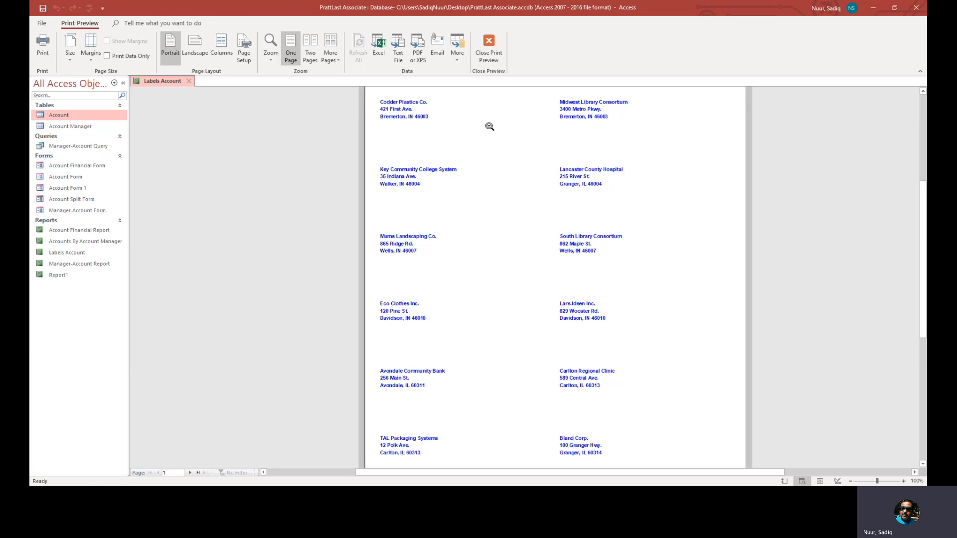
pyautogui.click(489, 45)
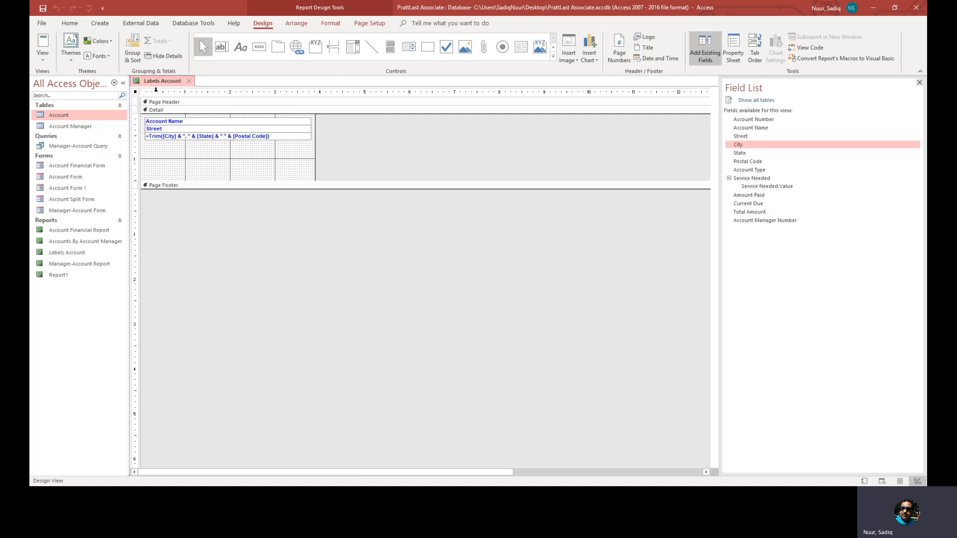
pyautogui.click(190, 81)
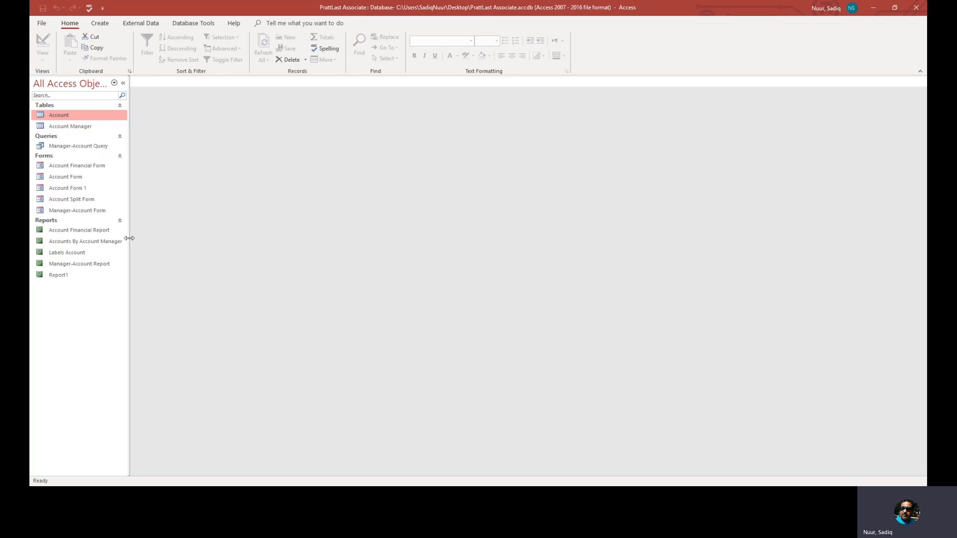
# Reopen the Labels Account report, examine it in Print Preview, and close the preview and the report
pyautogui.doubleClick(69, 253)
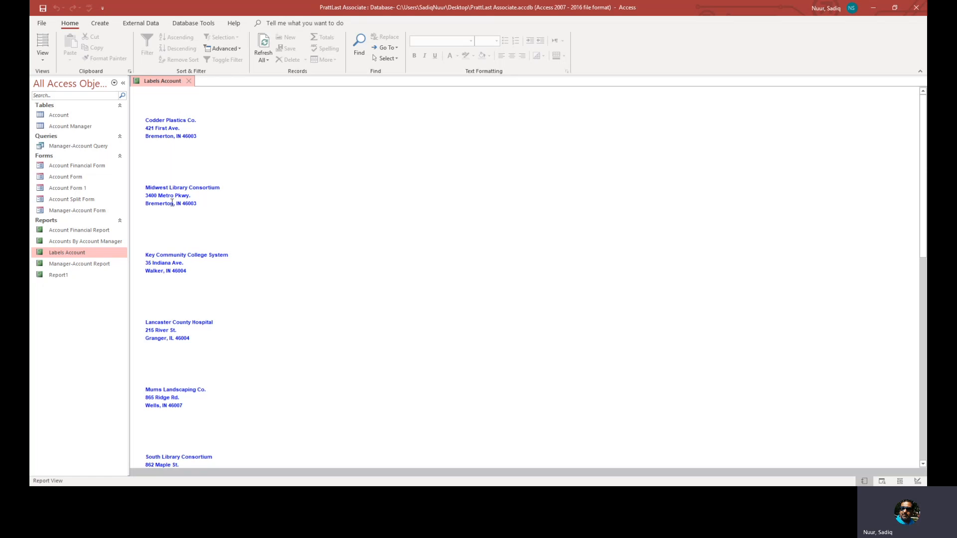
pyautogui.click(40, 59)
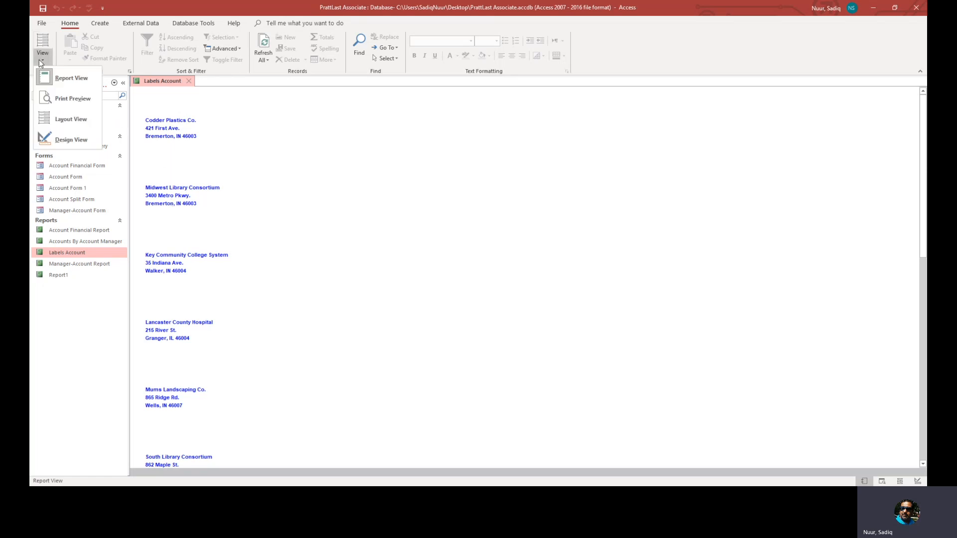
pyautogui.click(66, 98)
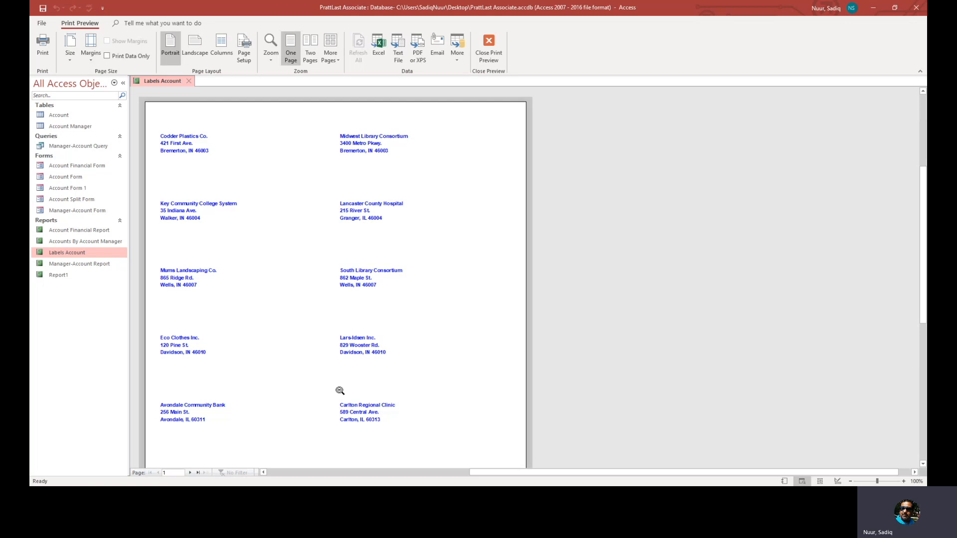
pyautogui.click(488, 55)
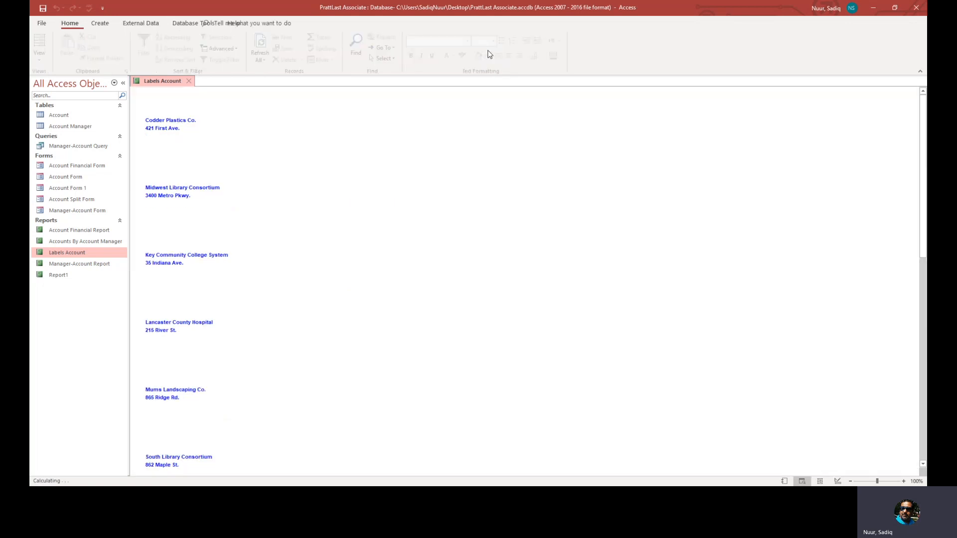
pyautogui.click(188, 82)
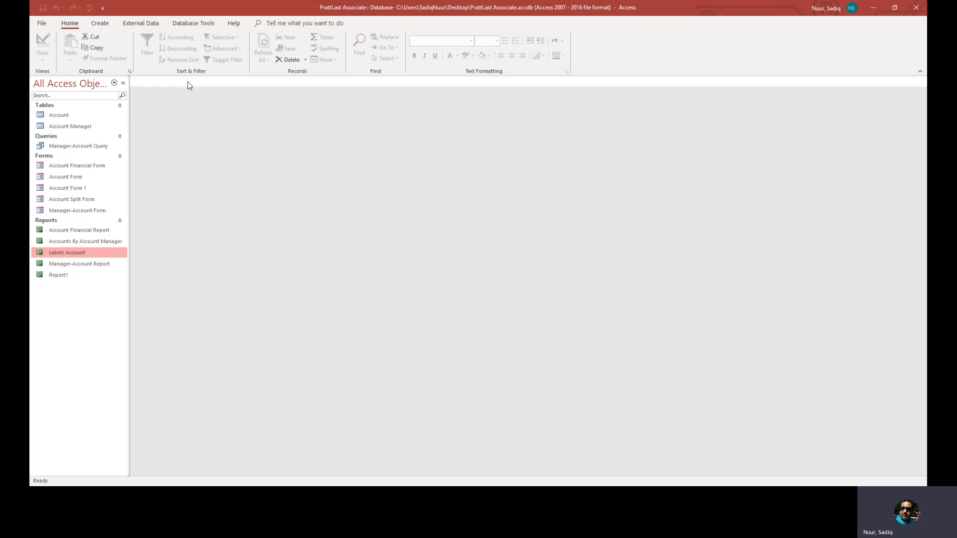